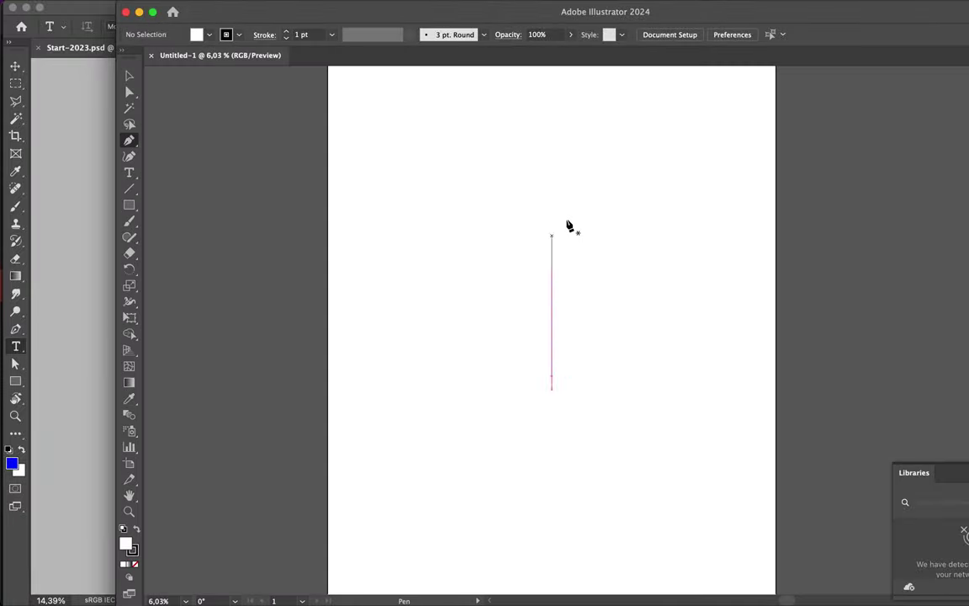
Step: Draw the angular left arm filled solid black, level its top edge, and show rulers
drag(566, 224, 565, 284)
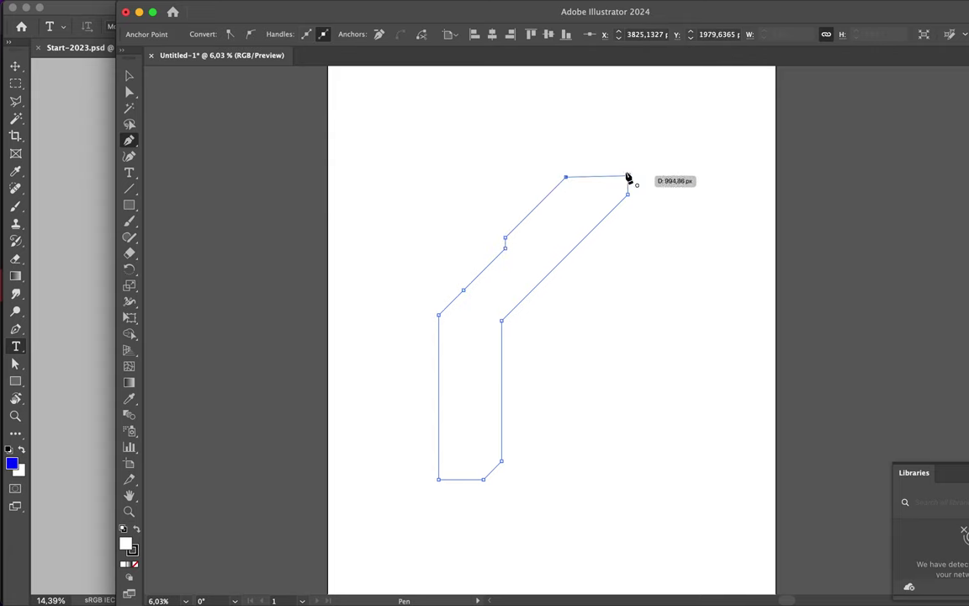
click(135, 530)
ctrl+click(607, 309)
click(539, 267)
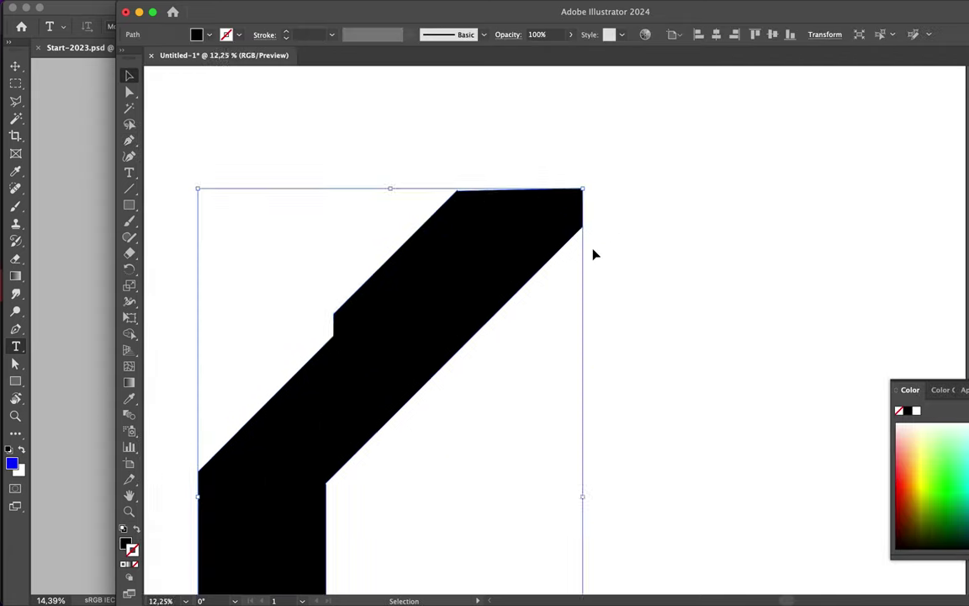
scroll(593, 256, up, 3)
key(a)
mouse_move(436, 179)
mouse_down()
mouse_move(430, 186)
mouse_move(436, 171)
mouse_up()
key(ctrl+r)
key(ctrl+0)
scroll(349, 509, up, 3)
Step: Draw the thin diagonal cut strip at the bottom corner, snapping its corner onto the guide
key(p)
click(342, 522)
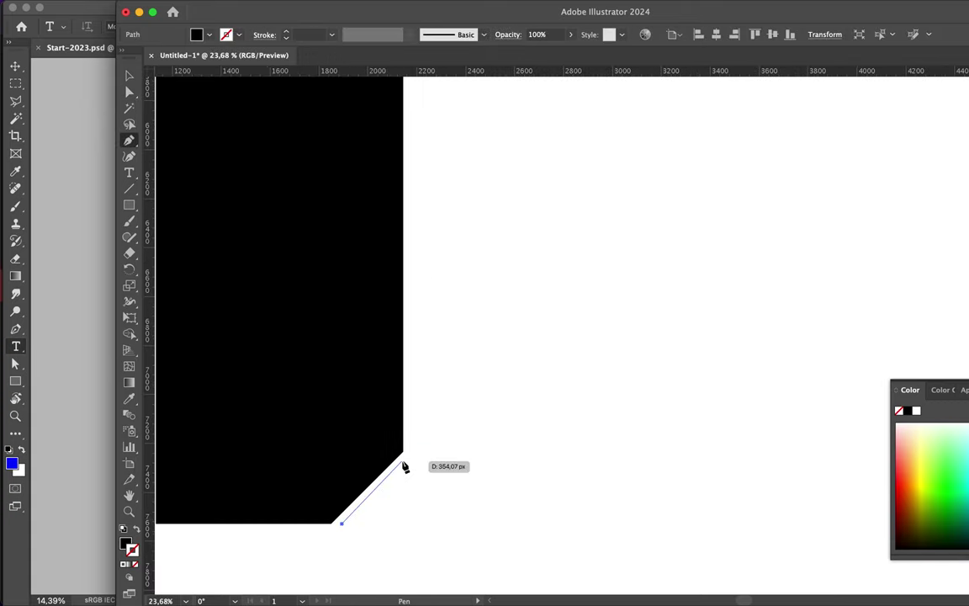
click(406, 465)
click(403, 491)
click(367, 524)
key(a)
scroll(370, 526, up, 2)
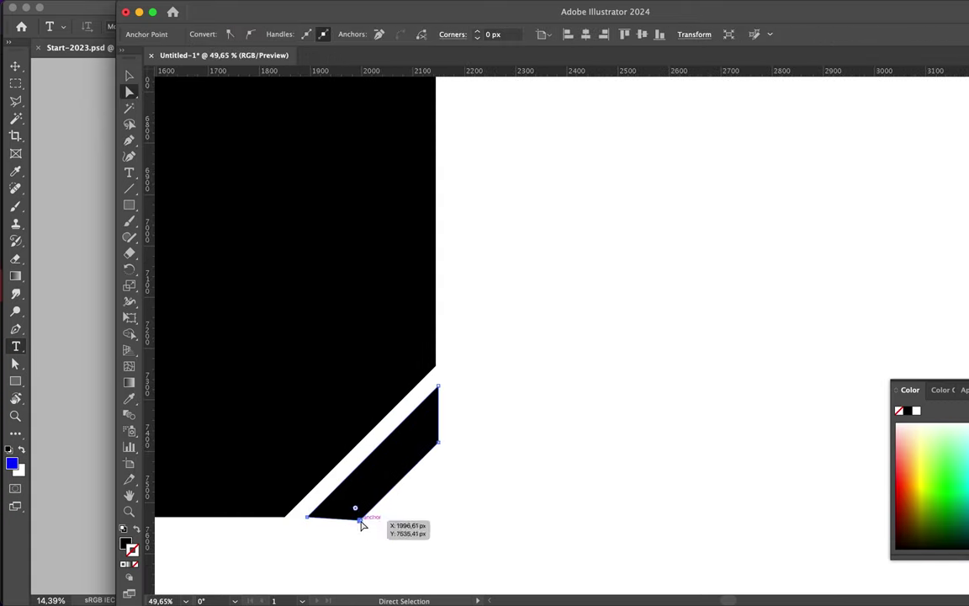
drag(368, 516, 367, 517)
scroll(370, 509, up, 3)
scroll(438, 330, down, 1)
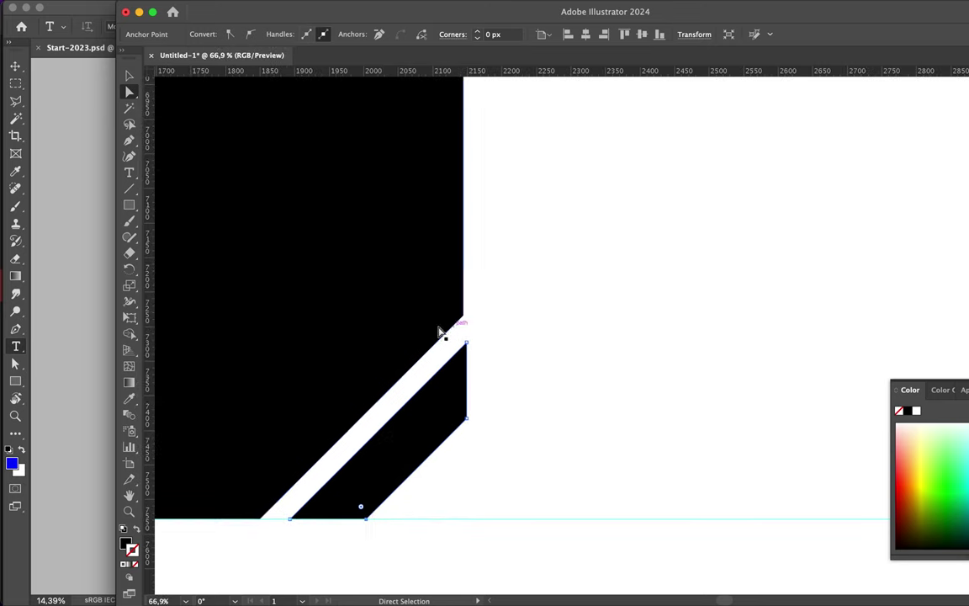
Step: Add a small black filler triangle at the stem's base and select its bottom-left corner
key(p)
scroll(471, 370, down, 2)
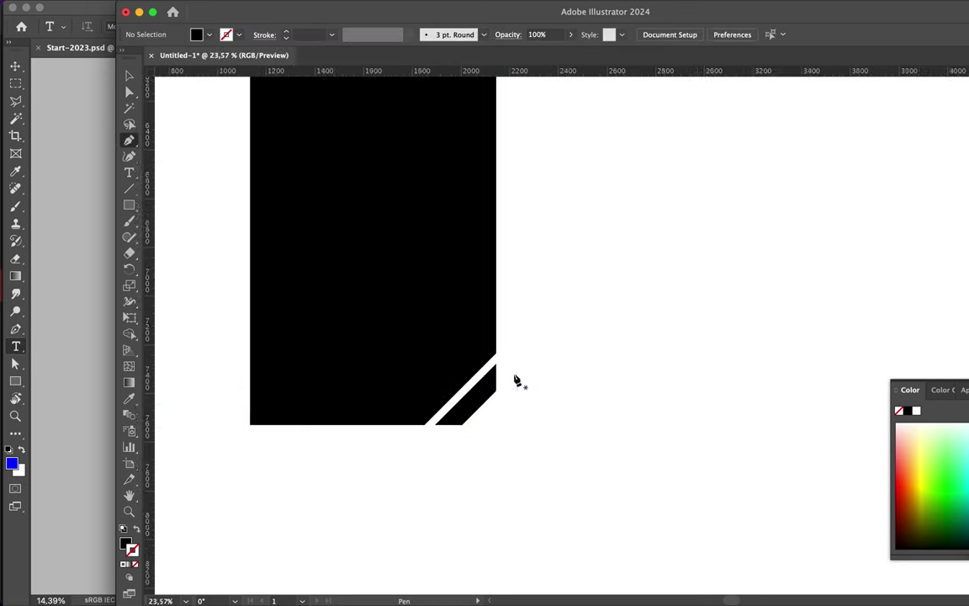
scroll(515, 381, up, 1)
click(474, 432)
click(423, 488)
scroll(431, 497, up, 5)
key(a)
click(406, 427)
scroll(469, 325, down, 10)
scroll(470, 324, up, 2)
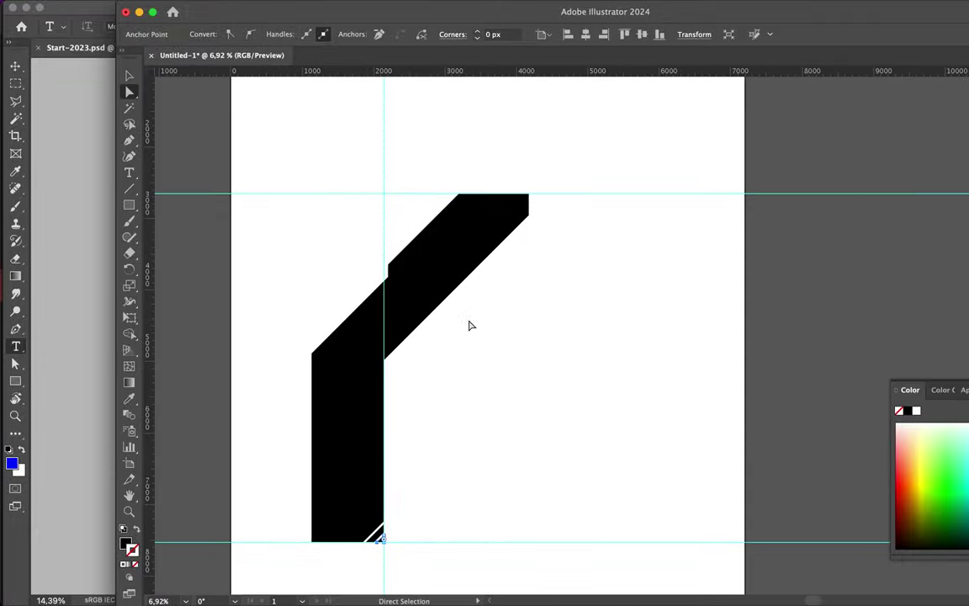
scroll(446, 252, up, 3)
Step: Start a new outline from the arm's top-right corner, running right along the top
key(p)
click(453, 163)
click(605, 230)
scroll(606, 229, down, 3)
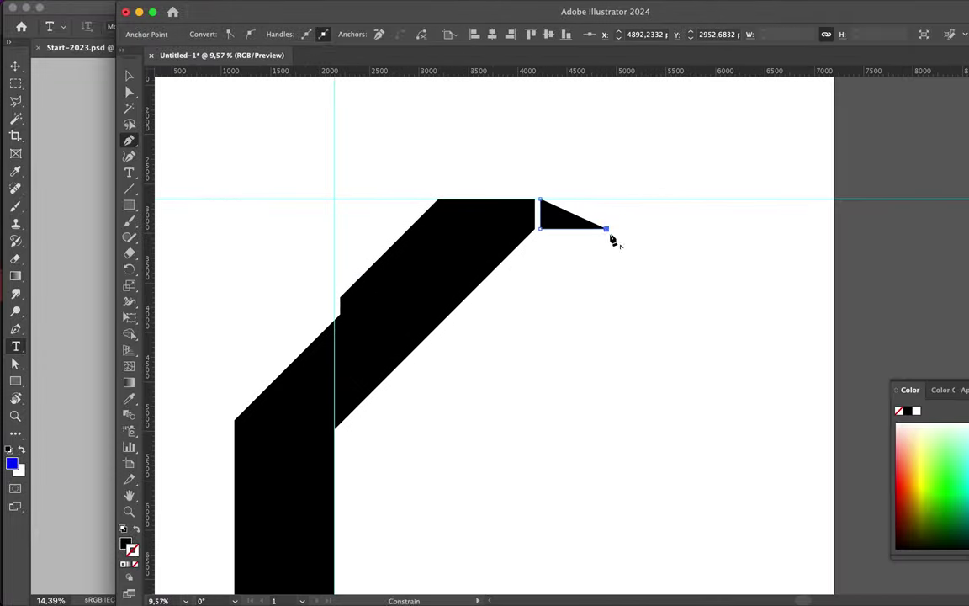
Step: Complete the top-right frame down the right side with its chamfered corners and close it
scroll(724, 423, down, 3)
click(713, 429)
click(661, 509)
click(700, 509)
click(752, 458)
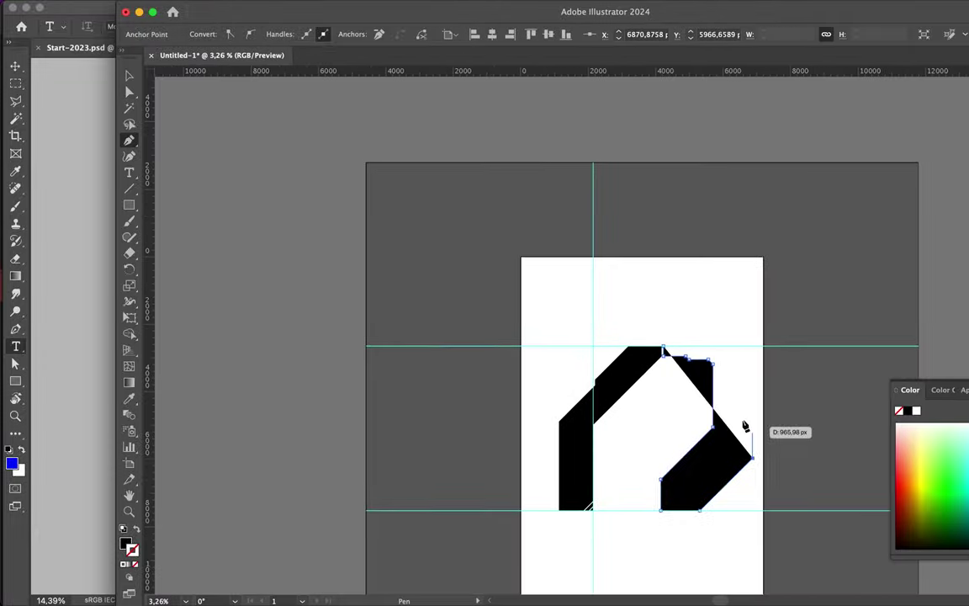
click(748, 392)
scroll(747, 363, up, 5)
click(746, 352)
click(731, 331)
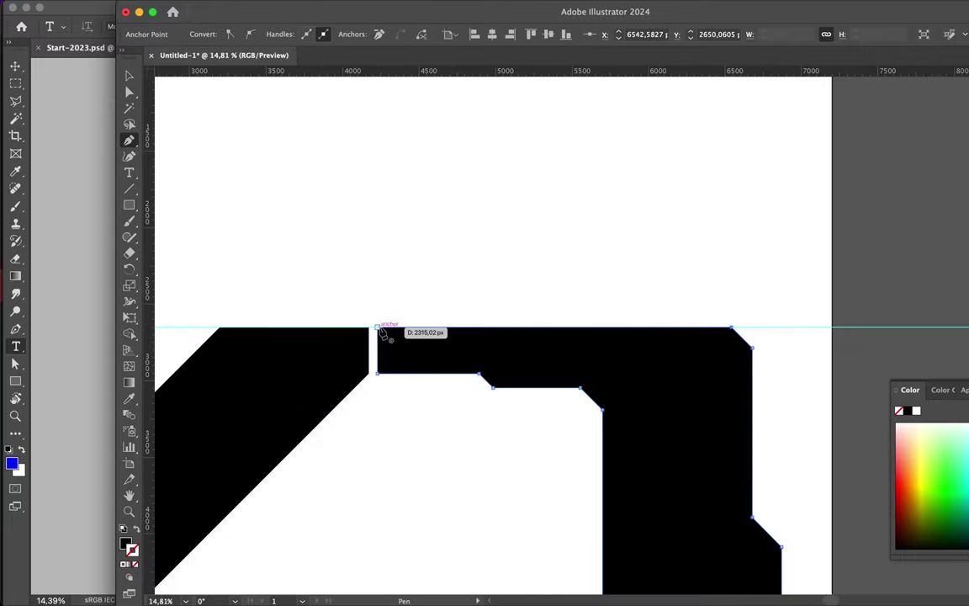
click(385, 330)
scroll(385, 331, down, 5)
key(v)
scroll(379, 480, up, 5)
scroll(379, 454, down, 2)
Step: Begin the stepped lower block from its tip down the vertical edge to the bottom chamfer
key(p)
click(672, 255)
click(510, 422)
scroll(505, 514, down, 1)
click(506, 533)
click(492, 548)
click(314, 547)
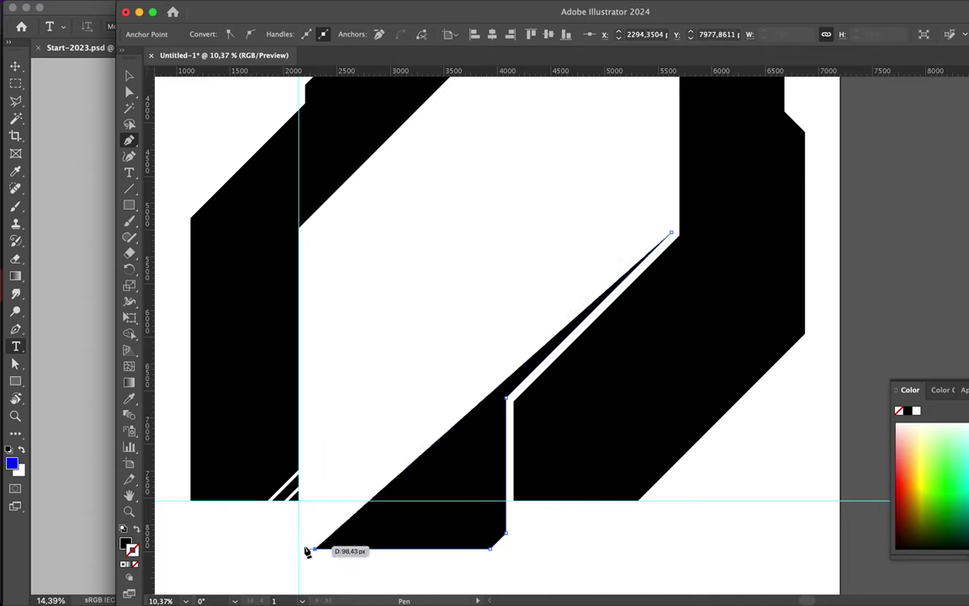
click(305, 539)
Step: Finish the block's chamfered bottom bar and stepped top edge up to the top-right corner
click(191, 539)
click(191, 527)
click(206, 510)
click(323, 509)
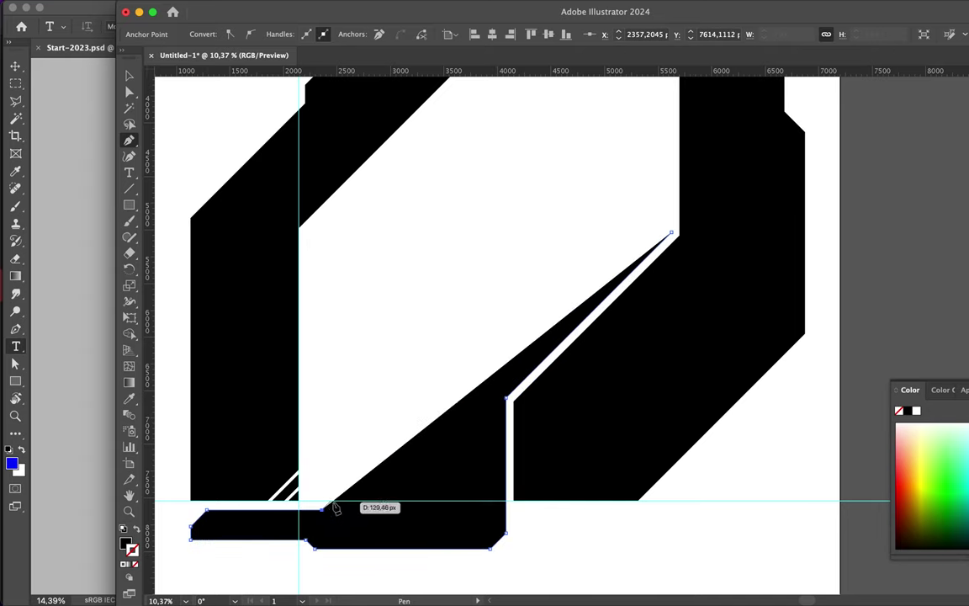
click(365, 500)
click(425, 488)
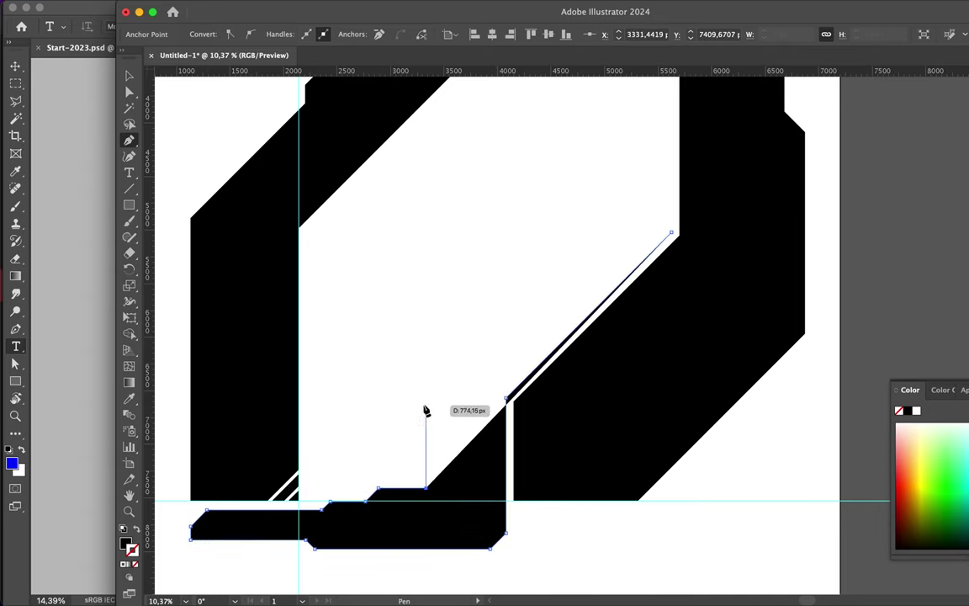
click(426, 403)
click(465, 364)
click(526, 364)
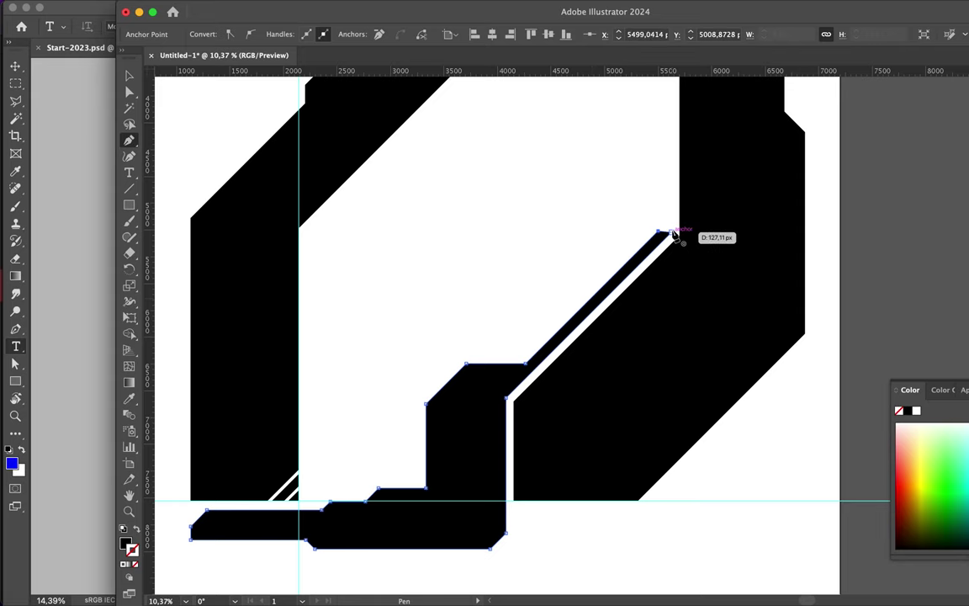
Step: Align the lower block's top-right corner with the guide
scroll(673, 234, up, 5)
scroll(654, 392, up, 5)
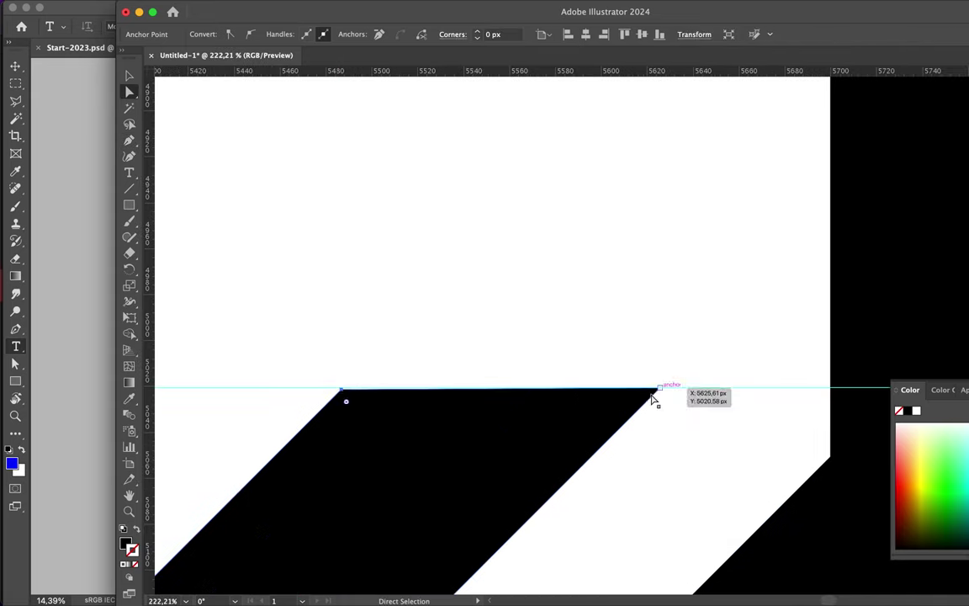
drag(349, 387, 346, 389)
scroll(401, 340, down, 5)
scroll(401, 342, down, 5)
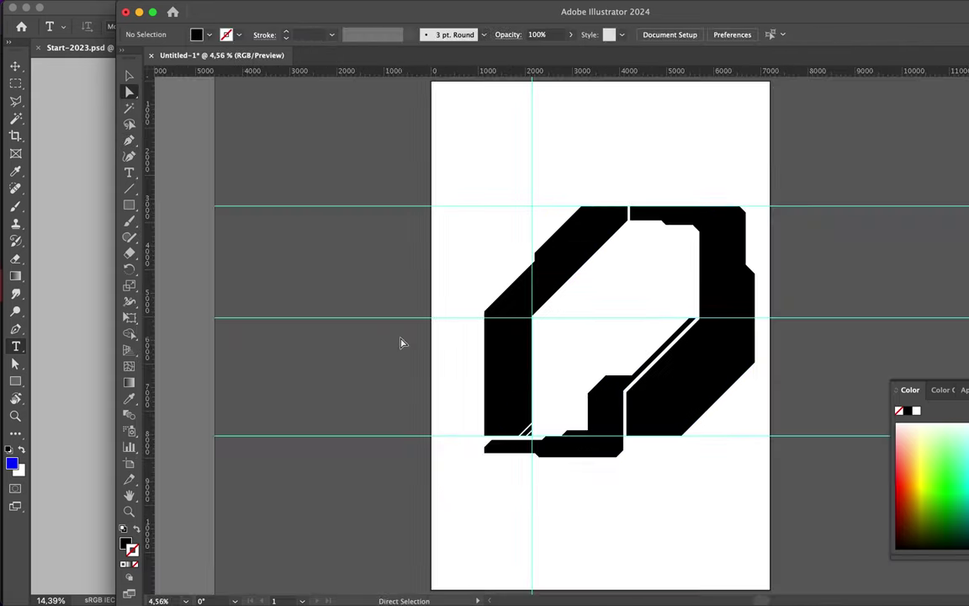
scroll(650, 457, up, 3)
scroll(660, 432, up, 3)
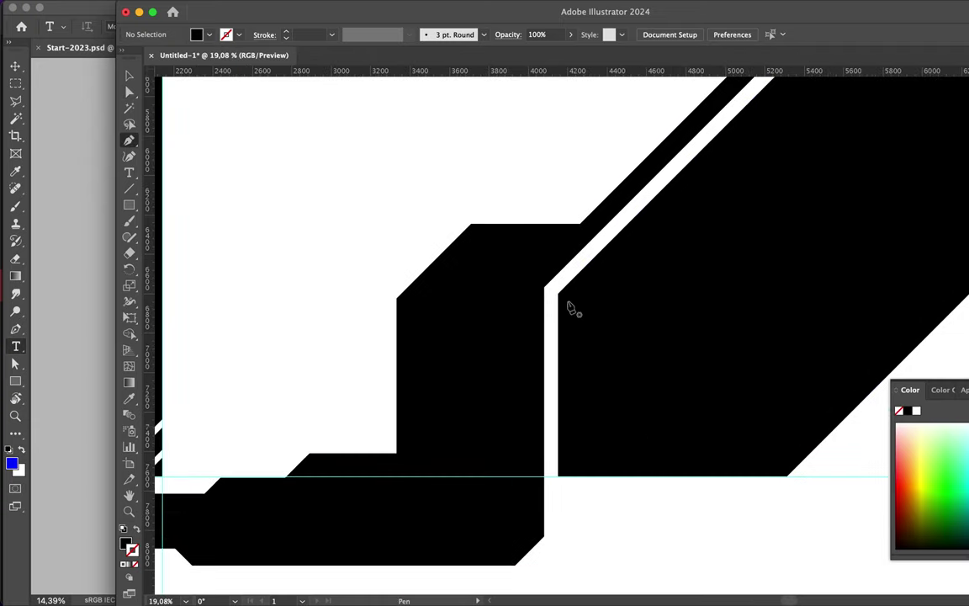
Step: Draw a small white diagonal stripe and adjust its top corner anchor
key(p)
scroll(570, 305, up, 4)
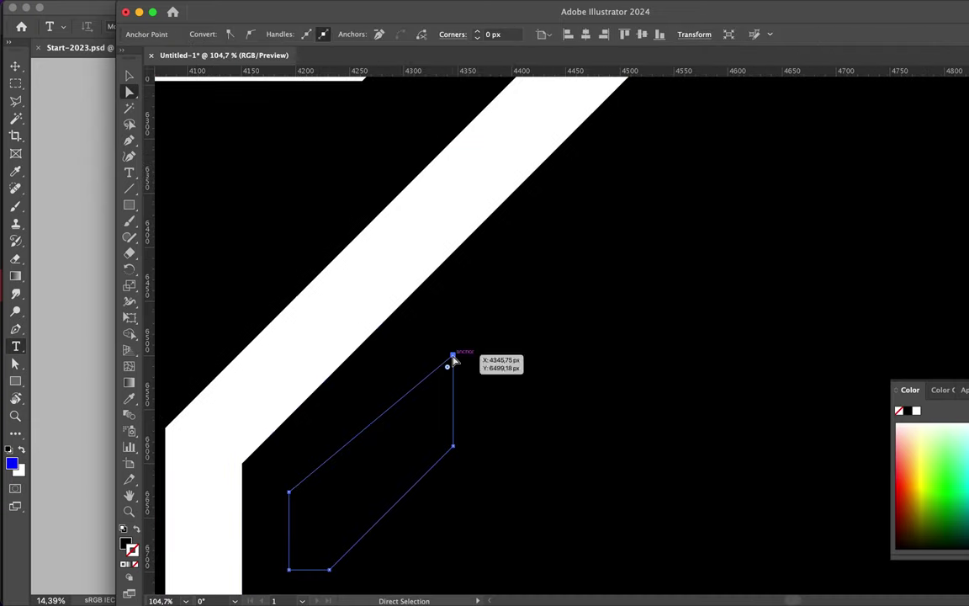
key(a)
click(282, 420)
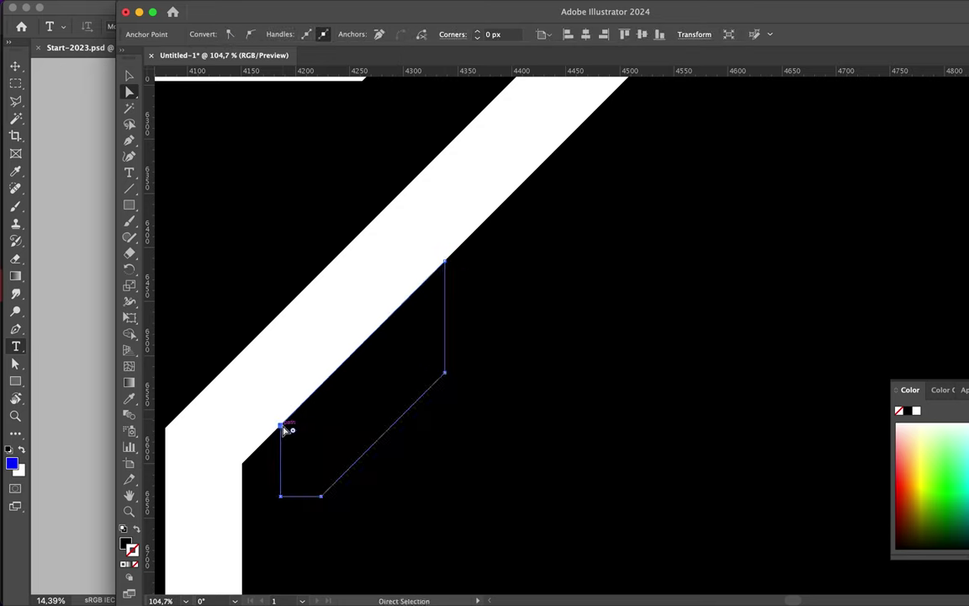
scroll(442, 366, down, 4)
Step: Alt-drag two copies of the stripe downward to make three white slits
drag(411, 298, 410, 303)
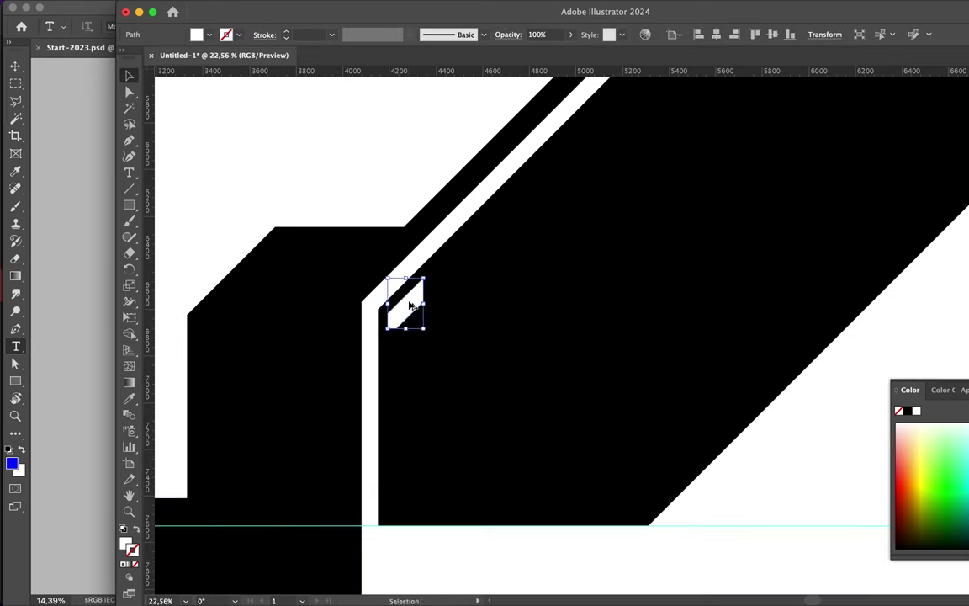
drag(413, 340, 412, 340)
scroll(510, 246, down, 6)
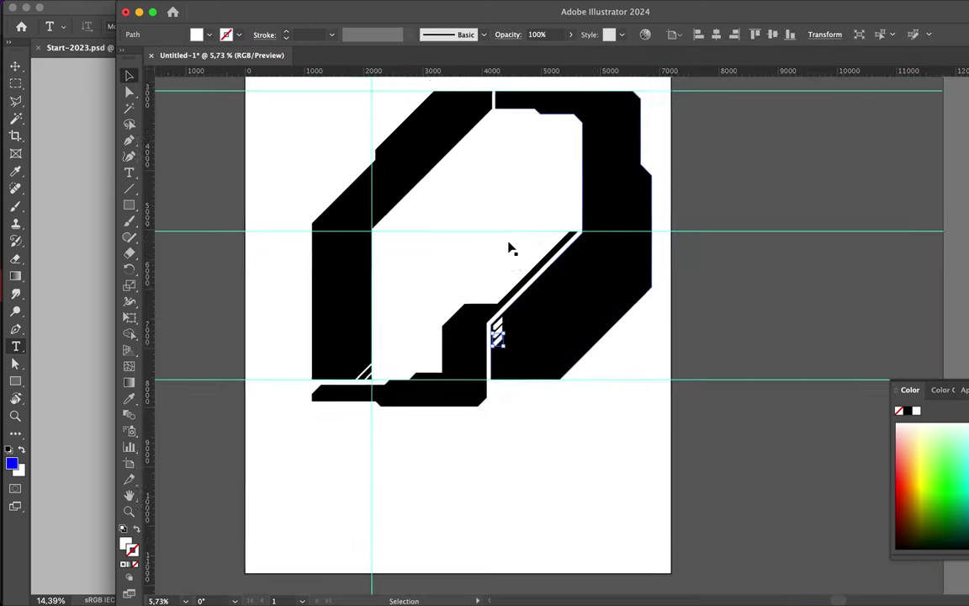
click(424, 300)
scroll(343, 414, up, 5)
click(367, 412)
scroll(367, 412, down, 3)
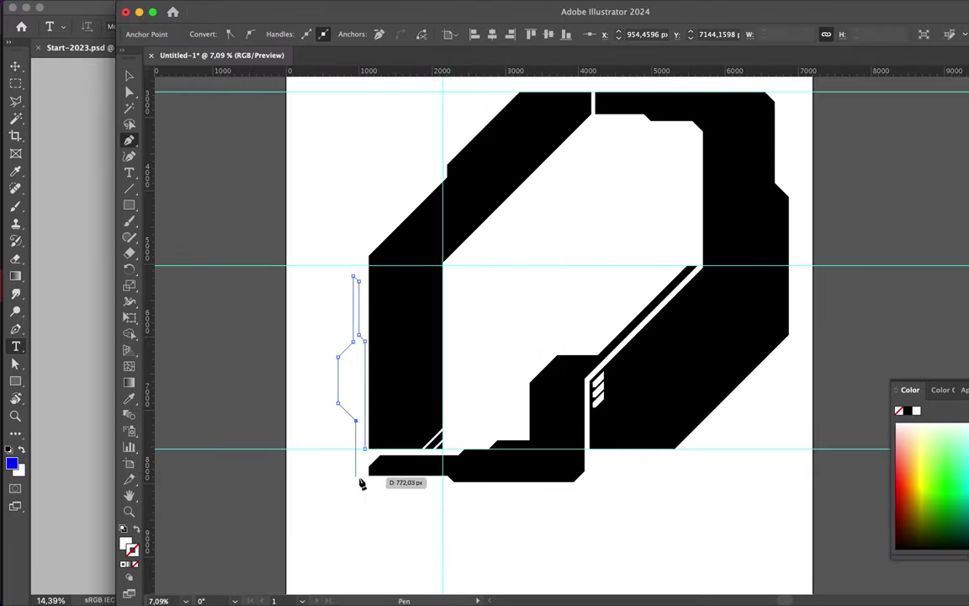
Step: Close the thin black strip at the guide intersection and drag its step corner diagonally outward
click(443, 481)
scroll(443, 481, up, 3)
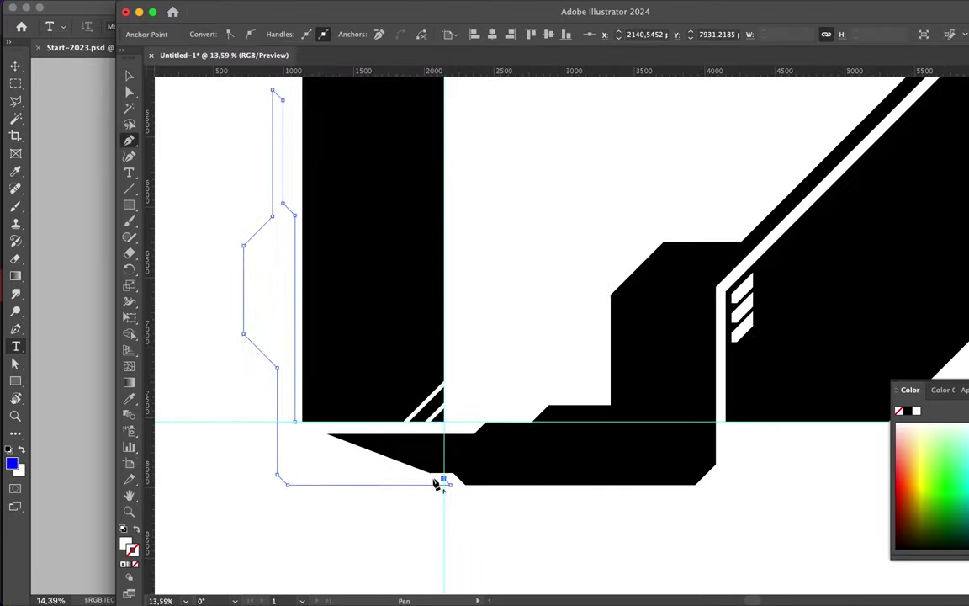
click(290, 421)
scroll(297, 425, down, 3)
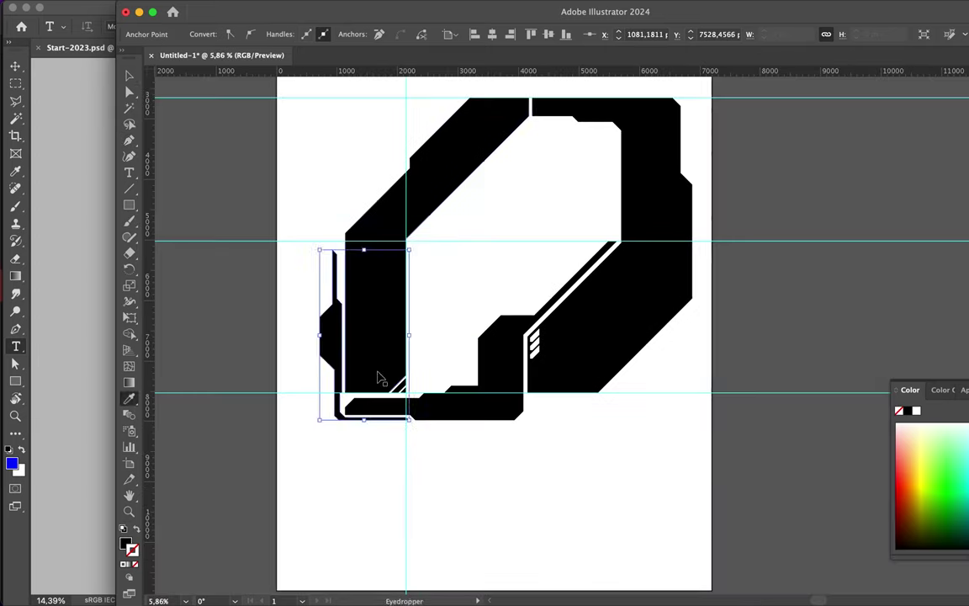
key(a)
scroll(290, 341, up, 3)
mouse_move(410, 255)
mouse_down()
mouse_move(418, 419)
mouse_move(439, 443)
mouse_up()
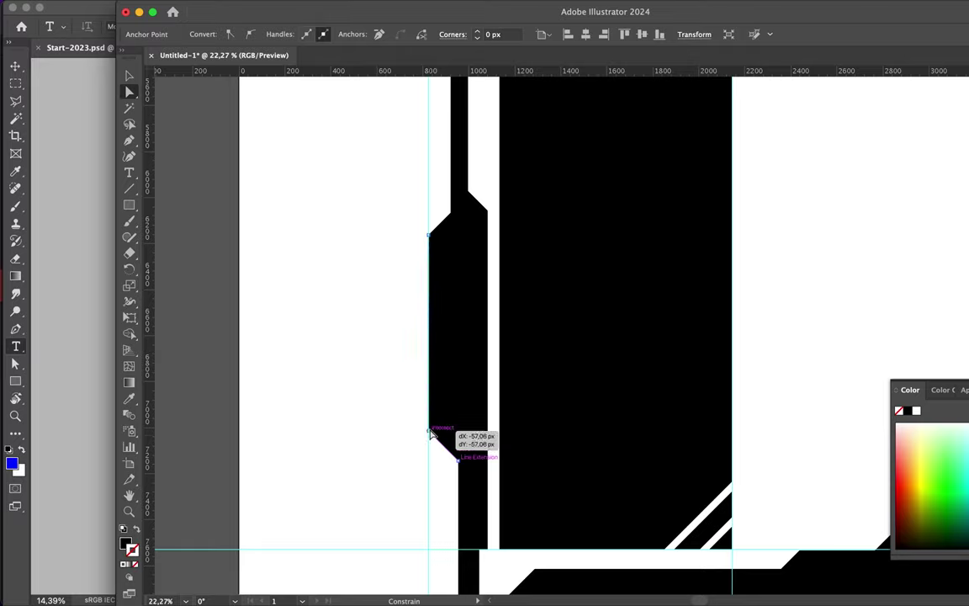
scroll(430, 432, down, 3)
scroll(396, 268, up, 2)
Step: Draw a short line from the stem's upper corner to left of the stem, then deselect
key(p)
click(438, 225)
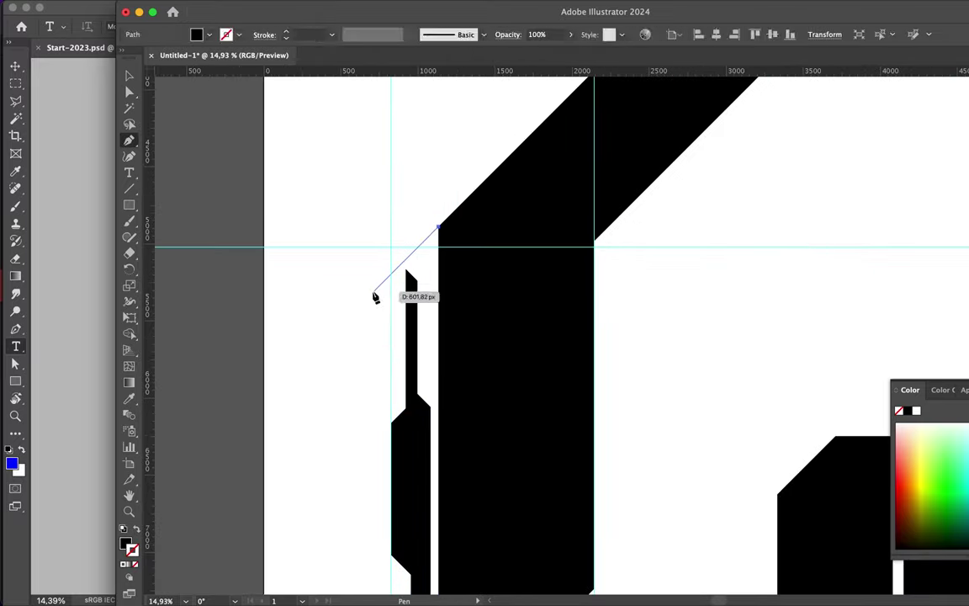
click(375, 296)
scroll(406, 264, up, 3)
key(a)
scroll(433, 287, down, 4)
scroll(439, 281, up, 1)
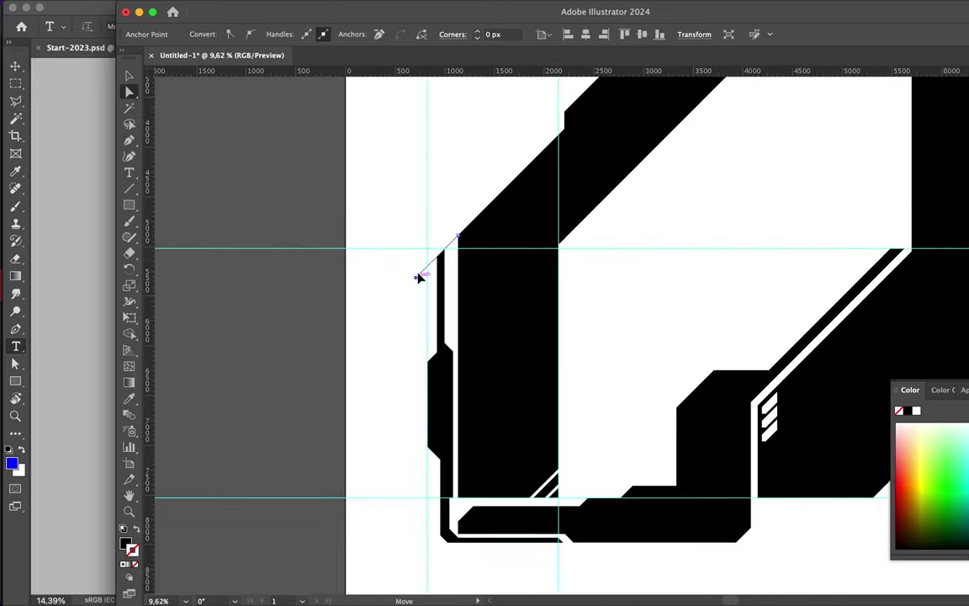
click(418, 281)
scroll(428, 264, down, 3)
scroll(428, 266, up, 1)
scroll(499, 232, up, 3)
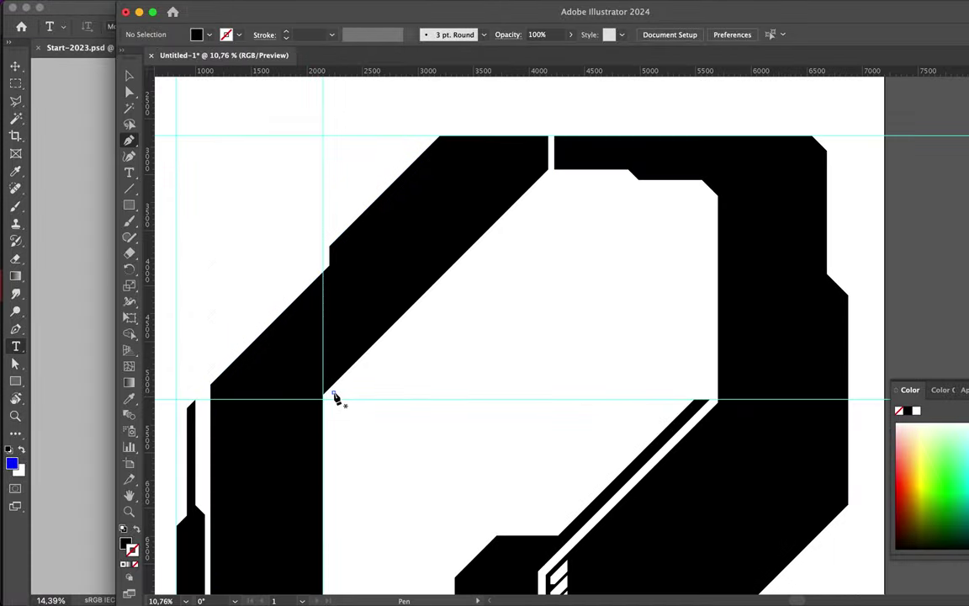
Step: Trace an unfilled path along the frame's inner top edge, notch and right side
click(551, 174)
click(627, 174)
click(646, 194)
click(687, 194)
click(698, 217)
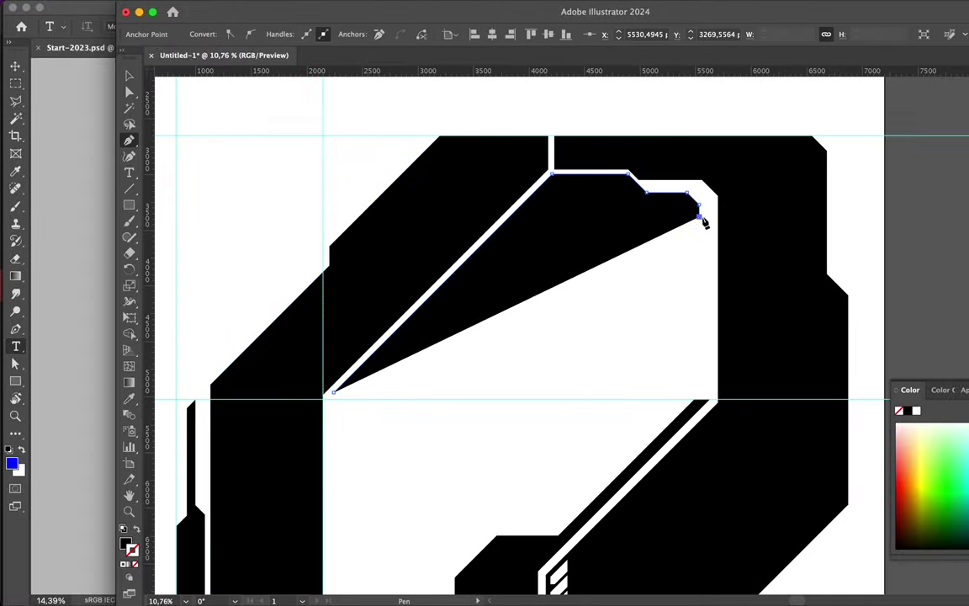
click(699, 349)
key(/)
key(v)
click(527, 201)
click(527, 200)
Step: Draw the inner outline from the diagonal edge along the top with a notch anchor
key(p)
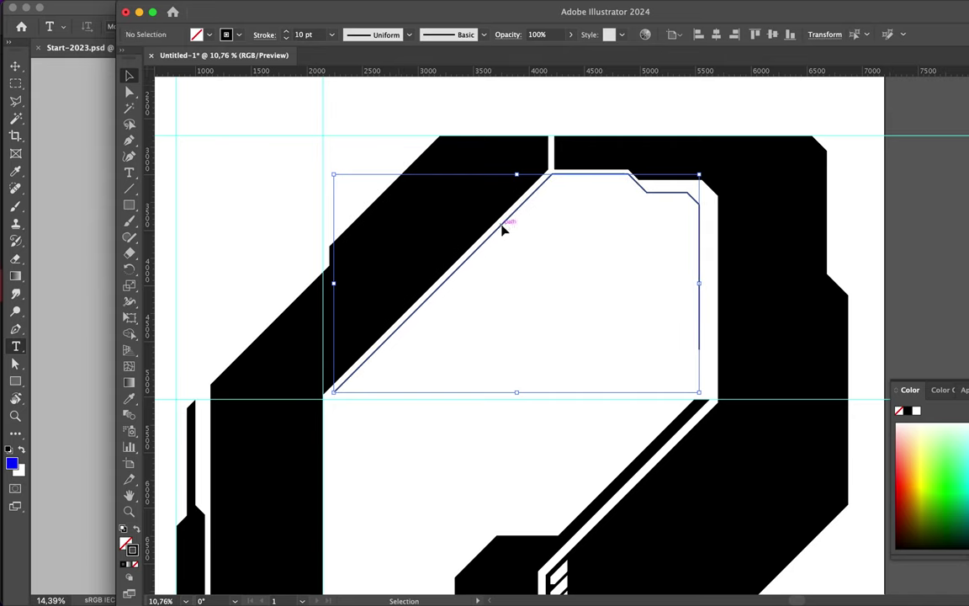
scroll(517, 270, up, 3)
click(458, 299)
click(595, 173)
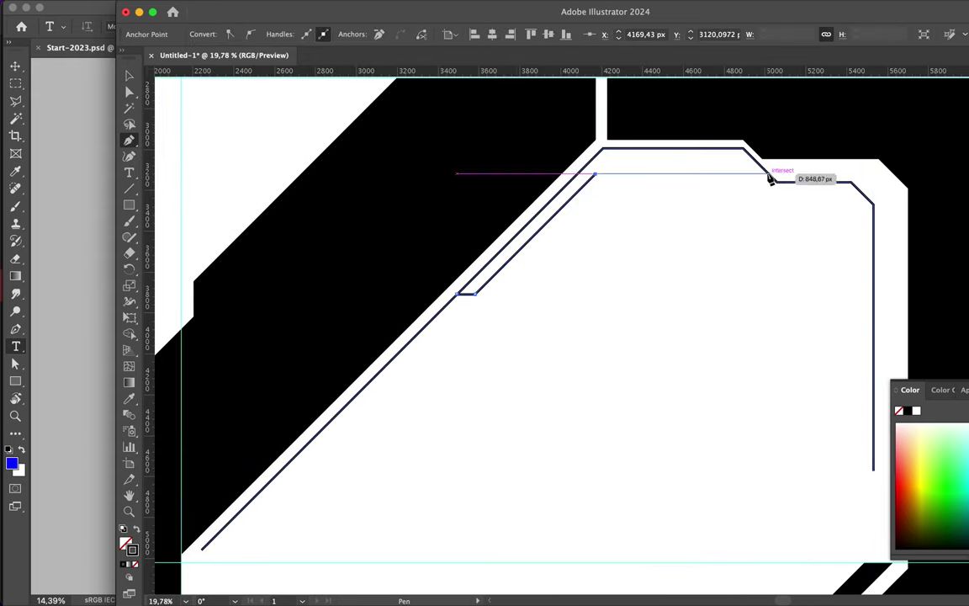
click(771, 173)
key(v)
click(683, 255)
scroll(715, 219, up, 2)
Step: Add the small diagonal notch line at the top, deselect, and fit the letter in view
key(p)
click(671, 210)
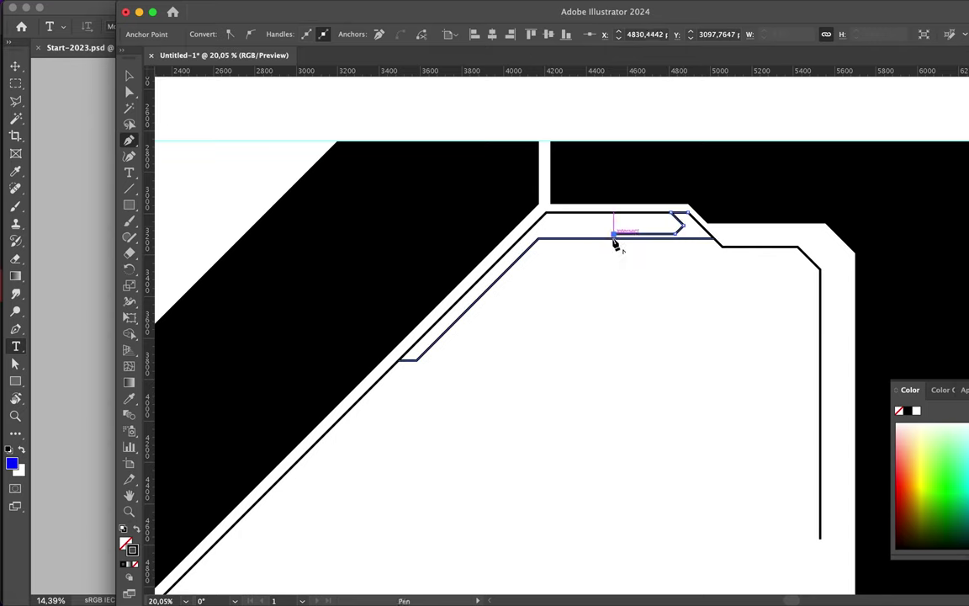
click(615, 242)
scroll(615, 242, up, 3)
scroll(613, 245, up, 2)
scroll(627, 238, right, 5)
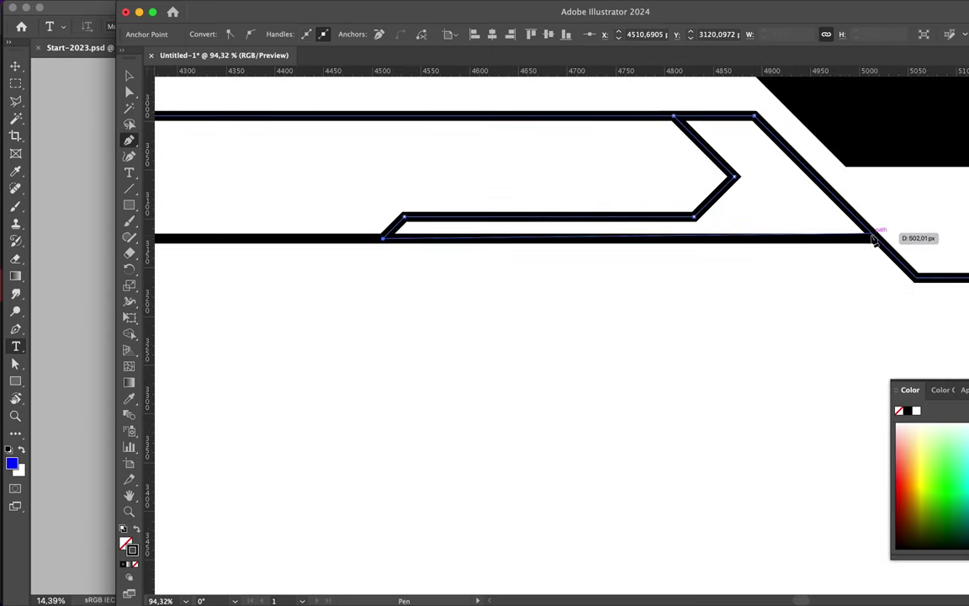
key(v)
key(ctrl+0)
key(ctrl+semicolon)
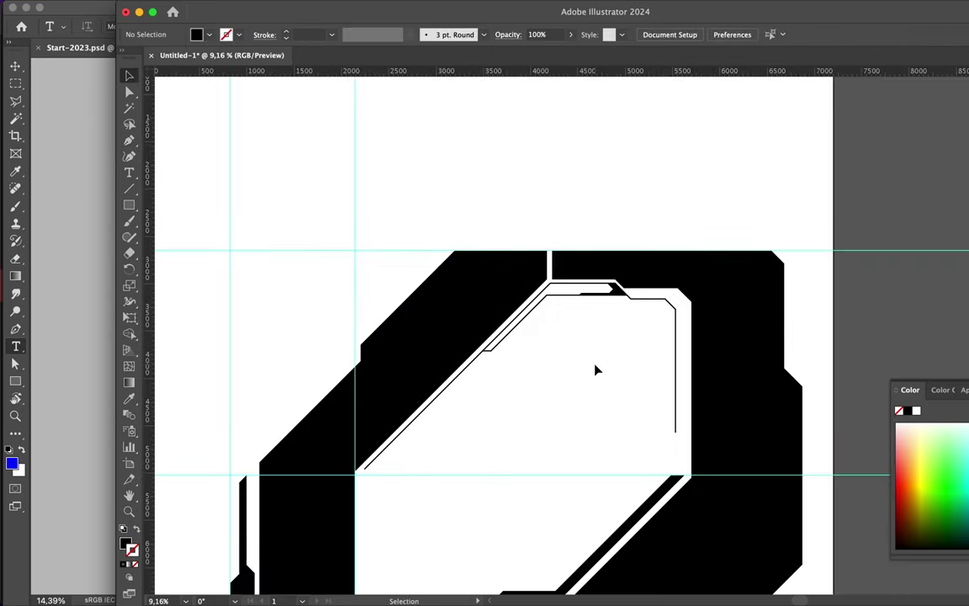
scroll(411, 444, down, 3)
scroll(411, 443, up, 3)
key(p)
click(402, 370)
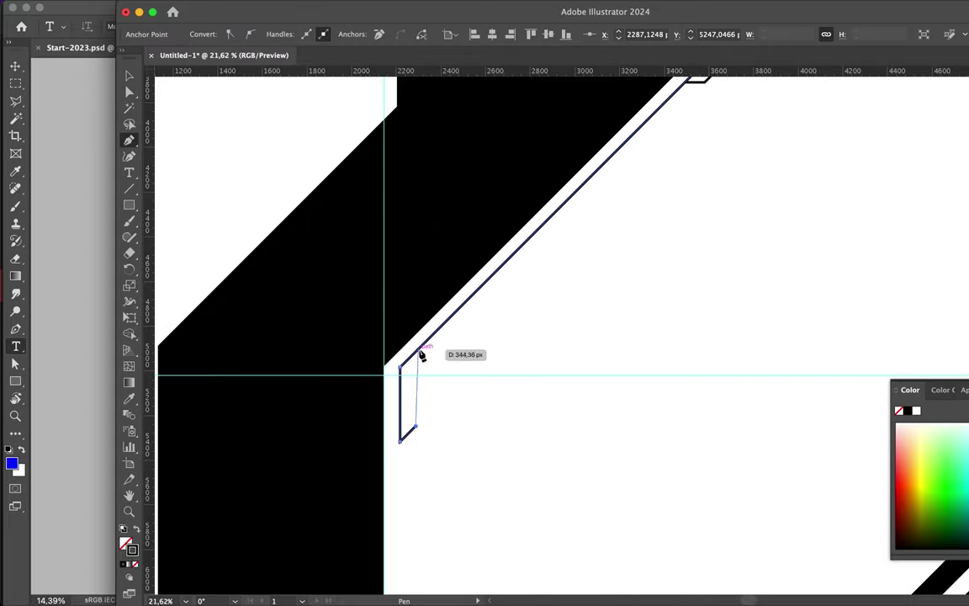
Step: Place the parallelogram's corner anchor and reshape its lower edge
drag(418, 358, 419, 356)
key(ctrl+0)
scroll(446, 362, up, 3)
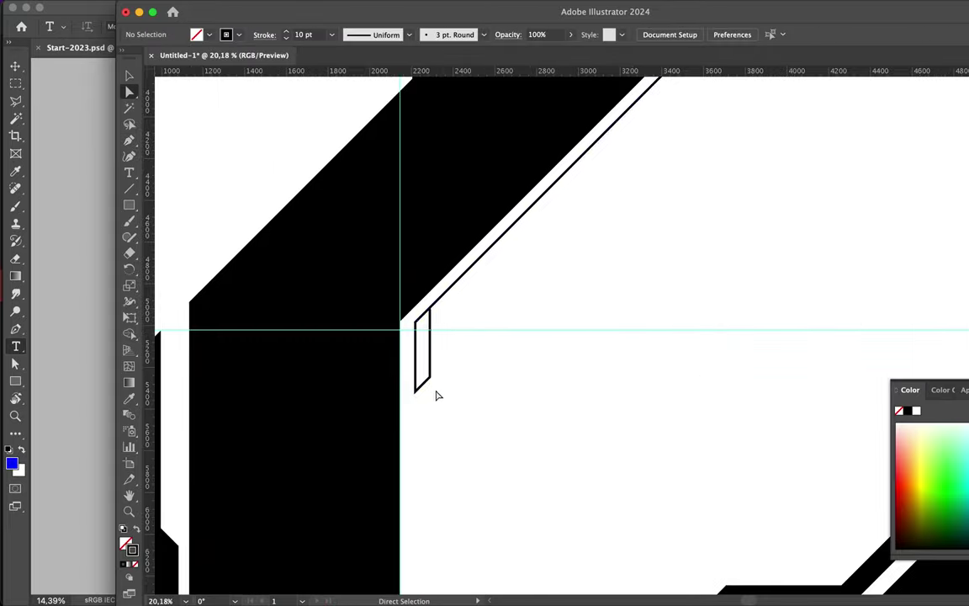
drag(418, 407, 423, 533)
scroll(510, 406, down, 5)
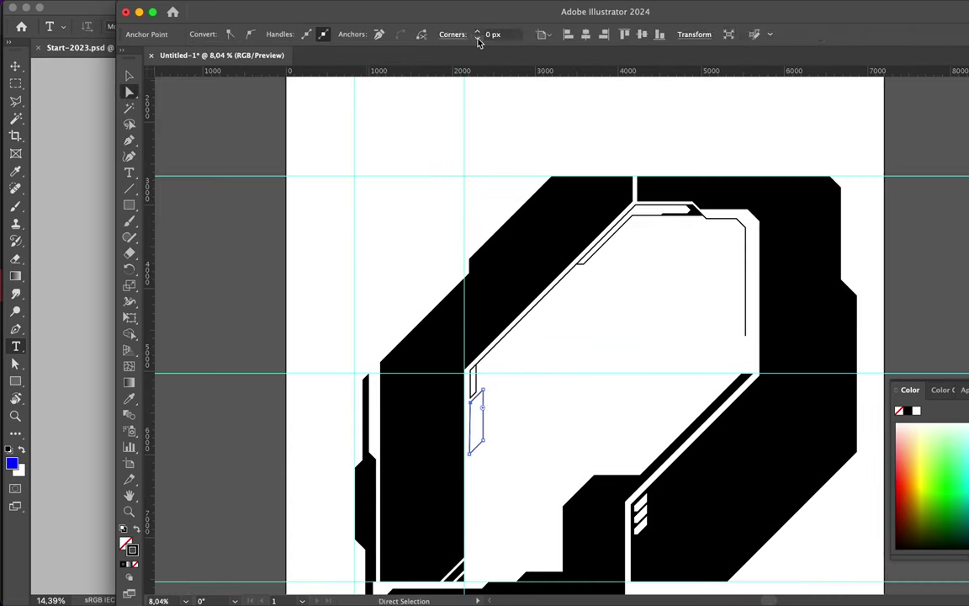
Step: Nudge the outlined parallelogram straight into place and start a new line above the letter's top
key(v)
key(ctrl+F10)
click(424, 324)
scroll(438, 404, up, 6)
drag(301, 436, 304, 433)
scroll(348, 432, down, 5)
scroll(336, 427, down, 4)
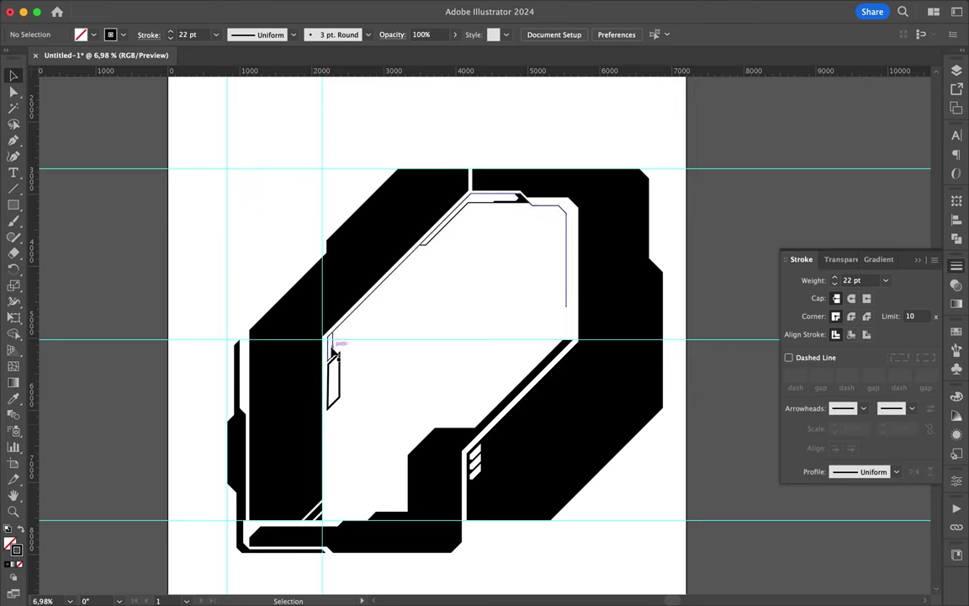
scroll(534, 339, down, 2)
scroll(534, 340, up, 3)
scroll(549, 352, up, 4)
key(p)
drag(554, 351, 356, 348)
Step: Draw the hook path's horizontal segment above the letter
scroll(211, 269, down, 7)
drag(194, 219, 131, 217)
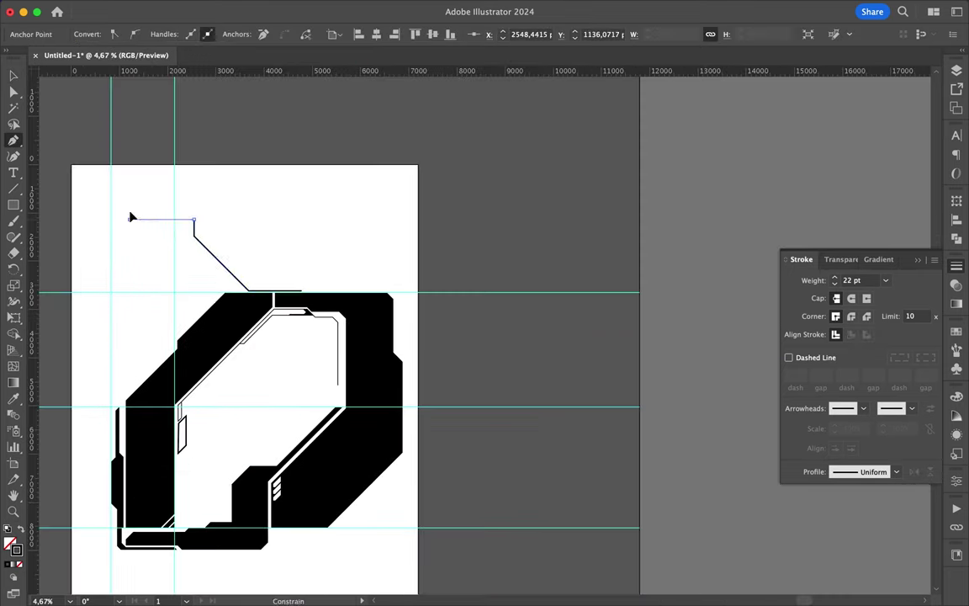
scroll(255, 288, up, 3)
scroll(270, 277, up, 2)
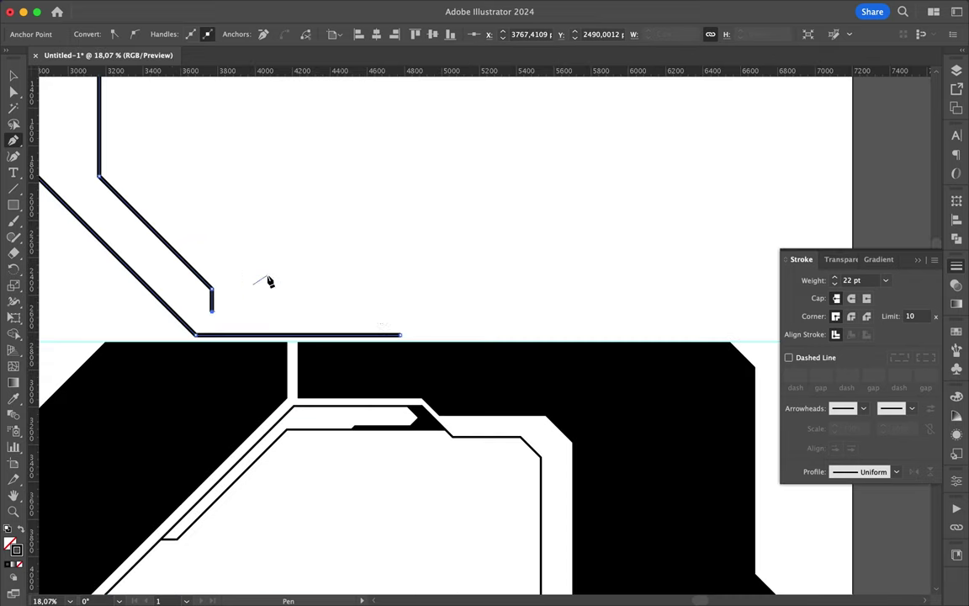
click(401, 336)
key(a)
scroll(323, 330, down, 4)
scroll(188, 289, up, 2)
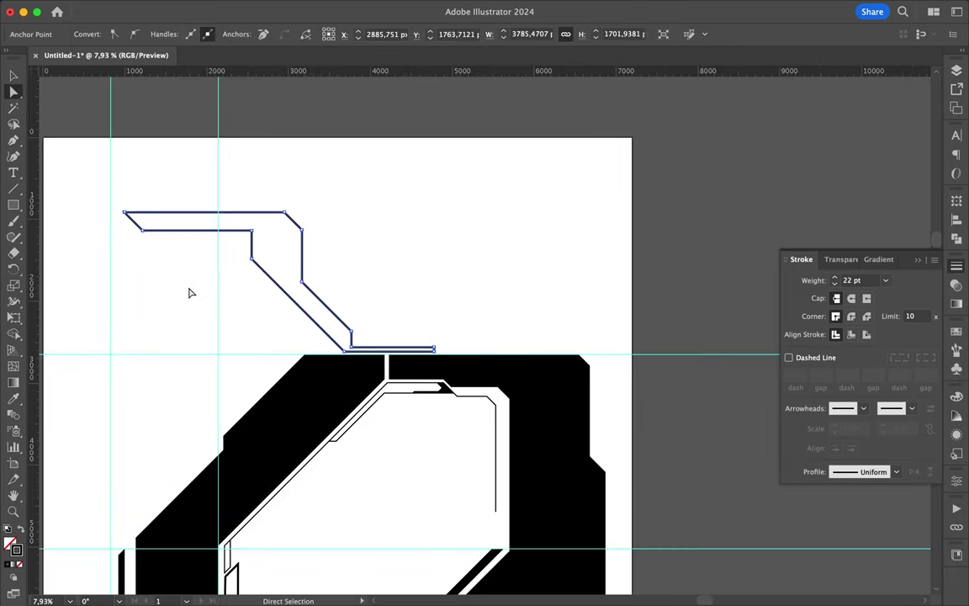
Step: Draw a closed slanted stripe along the hook's left end
click(68, 491)
key(p)
click(109, 212)
drag(216, 320, 249, 333)
click(248, 319)
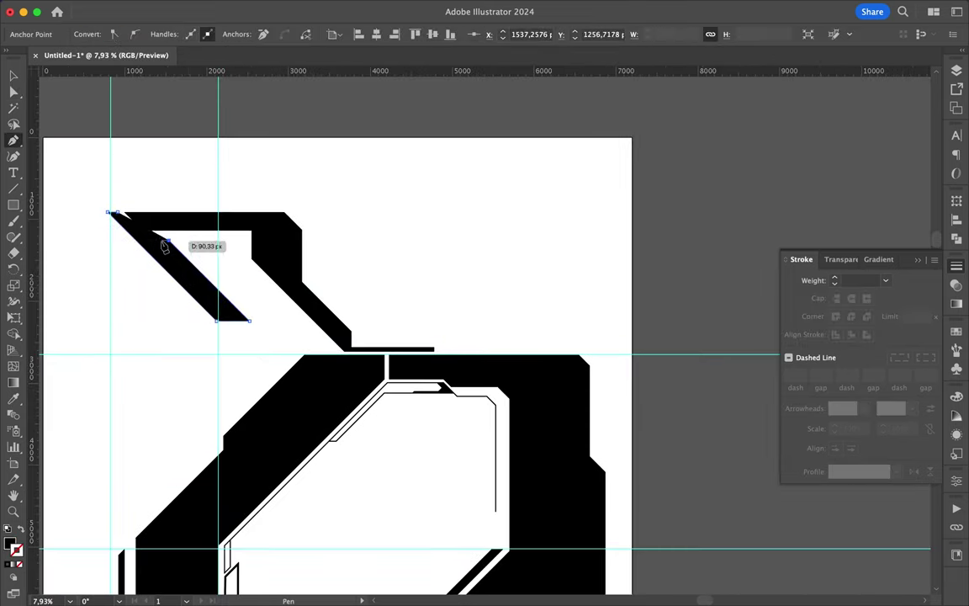
click(109, 212)
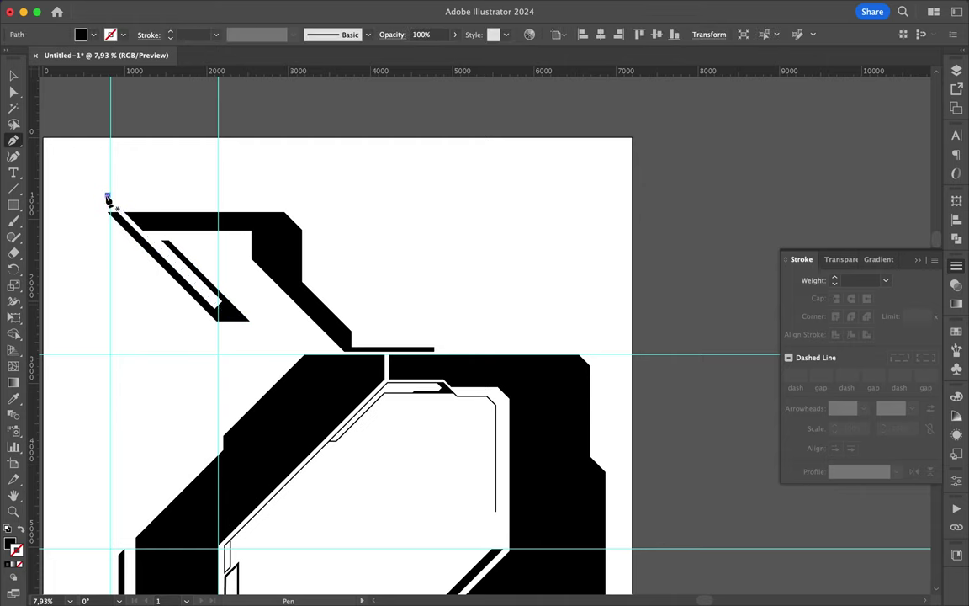
Step: Move the stripe into place and reposition its bottom corner anchor
key(v)
scroll(103, 240, up, 4)
drag(133, 167, 138, 192)
scroll(281, 497, up, 10)
drag(281, 497, 293, 508)
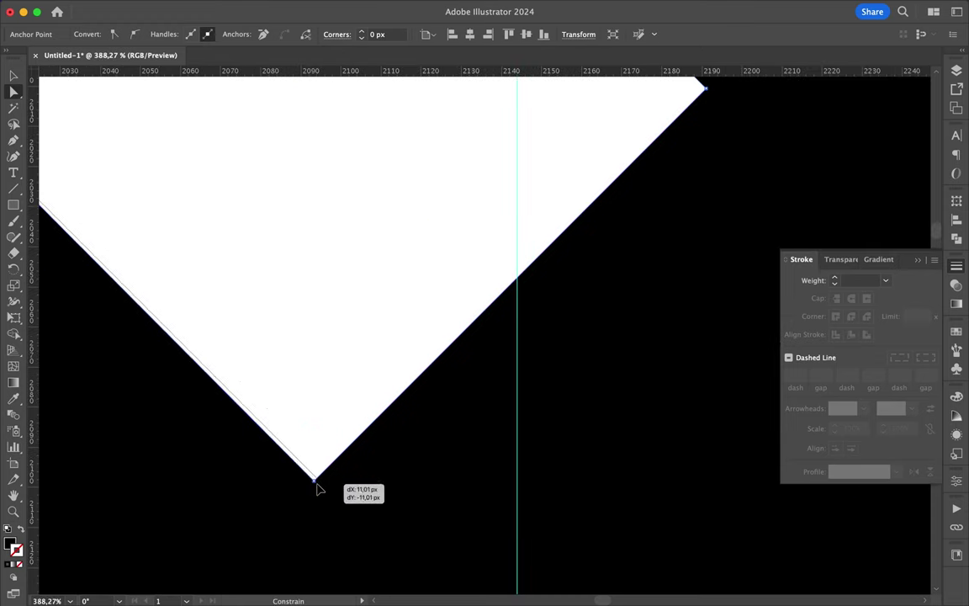
drag(296, 505, 317, 486)
scroll(361, 402, down, 5)
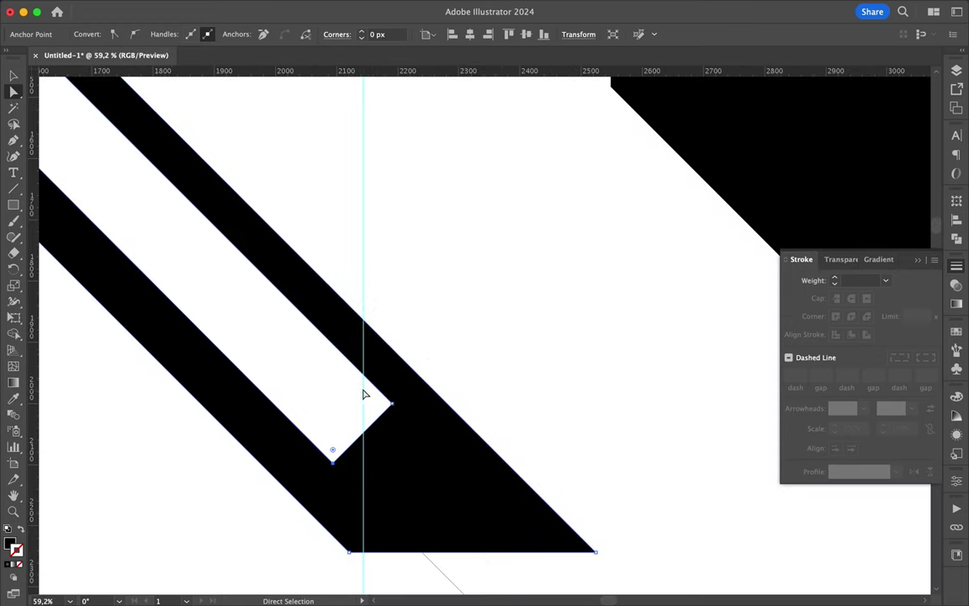
key(v)
click(360, 370)
Step: Pull the white notch's corner down-right to align with the guide
key(a)
drag(385, 426, 461, 579)
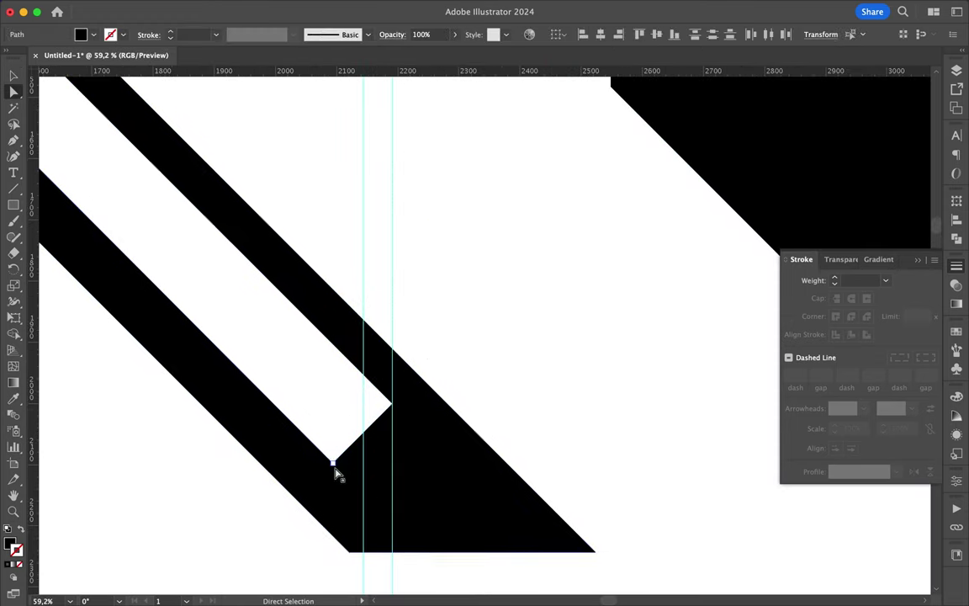
drag(380, 490, 395, 525)
scroll(519, 328, down, 5)
scroll(519, 341, up, 2)
Step: Shift the slanted stripe sideways into place and begin a bracket below the lower right
drag(519, 341, 454, 337)
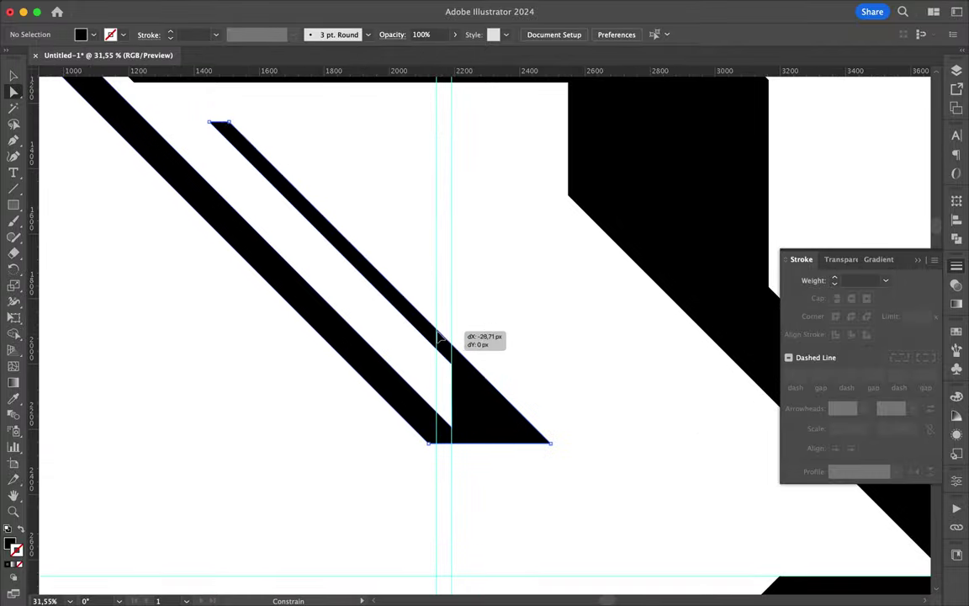
scroll(346, 293, down, 2)
scroll(347, 293, down, 3)
click(402, 299)
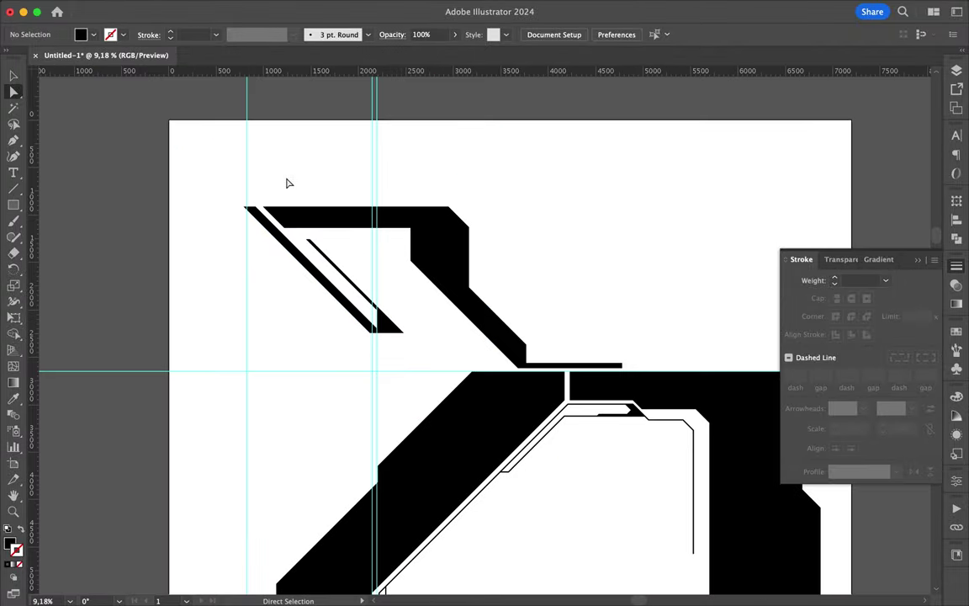
scroll(423, 304, down, 2)
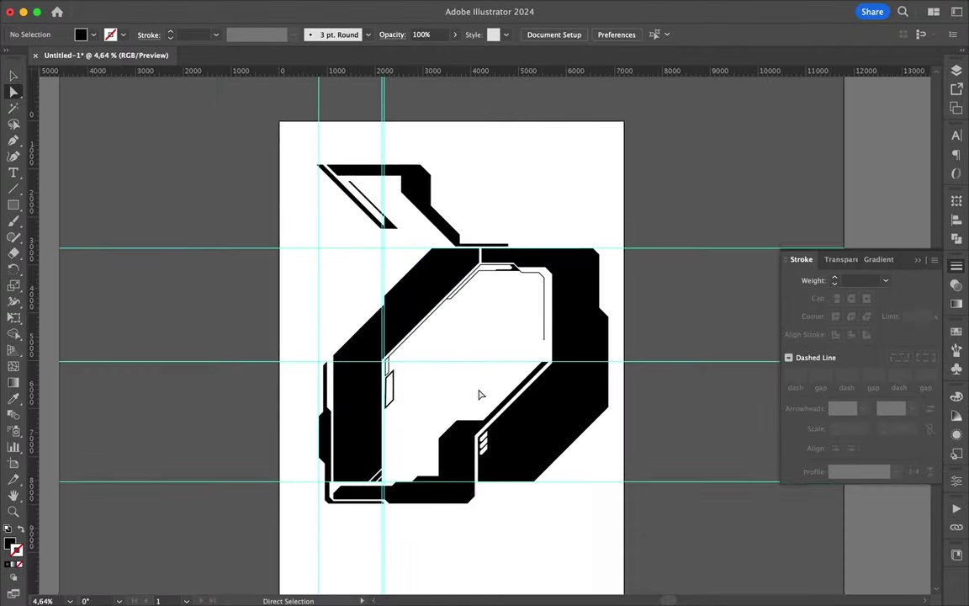
scroll(481, 394, up, 5)
key(p)
click(607, 292)
Step: Pen-draw the closed angular bracket with a bottom notch and diagonal inner cut
click(551, 345)
click(403, 347)
click(404, 399)
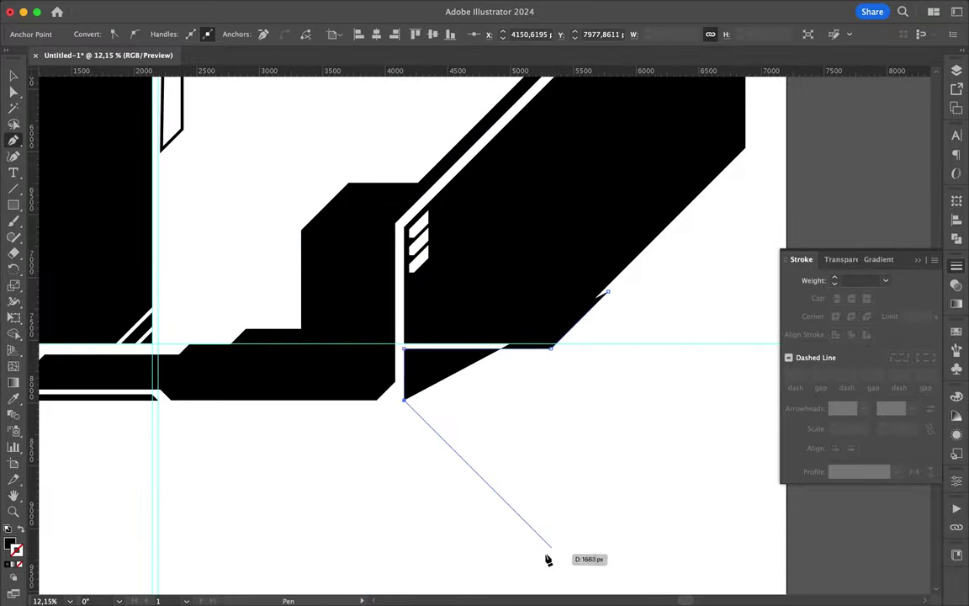
click(553, 550)
click(637, 549)
click(637, 345)
click(628, 490)
click(620, 496)
click(620, 512)
click(584, 512)
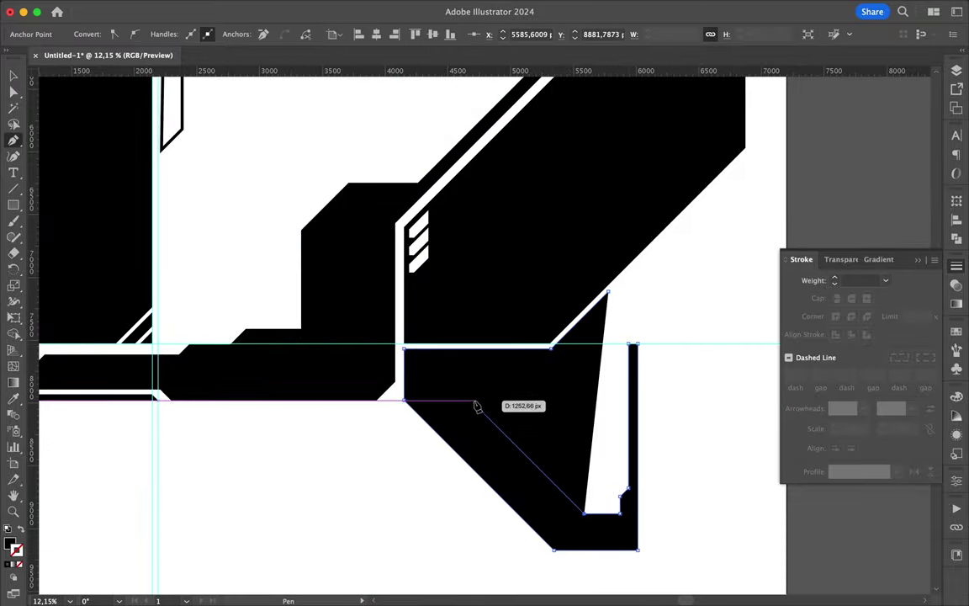
click(473, 401)
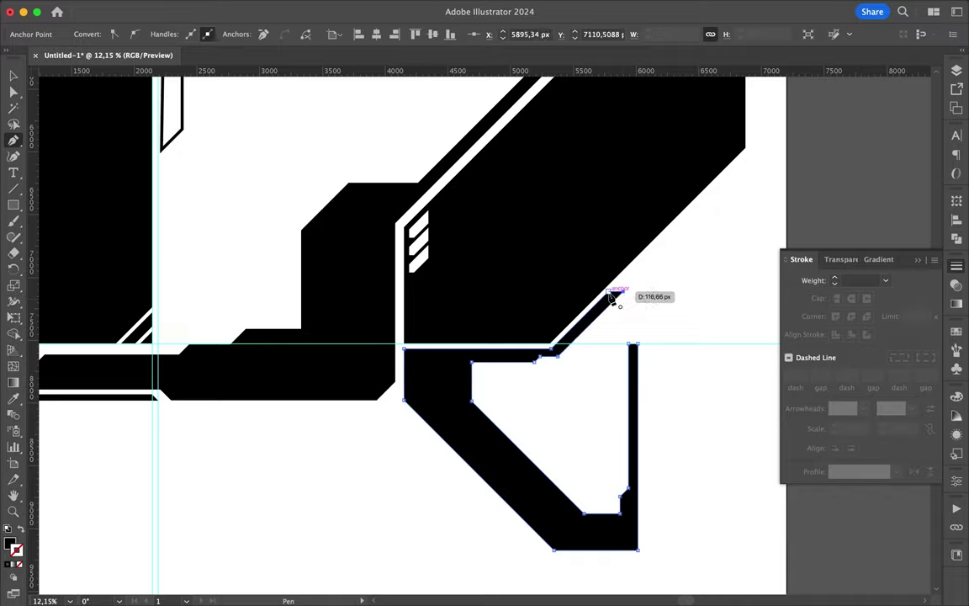
click(611, 296)
Step: Nudge a bracket piece into alignment and deselect
scroll(611, 296, up, 5)
scroll(643, 296, down, 3)
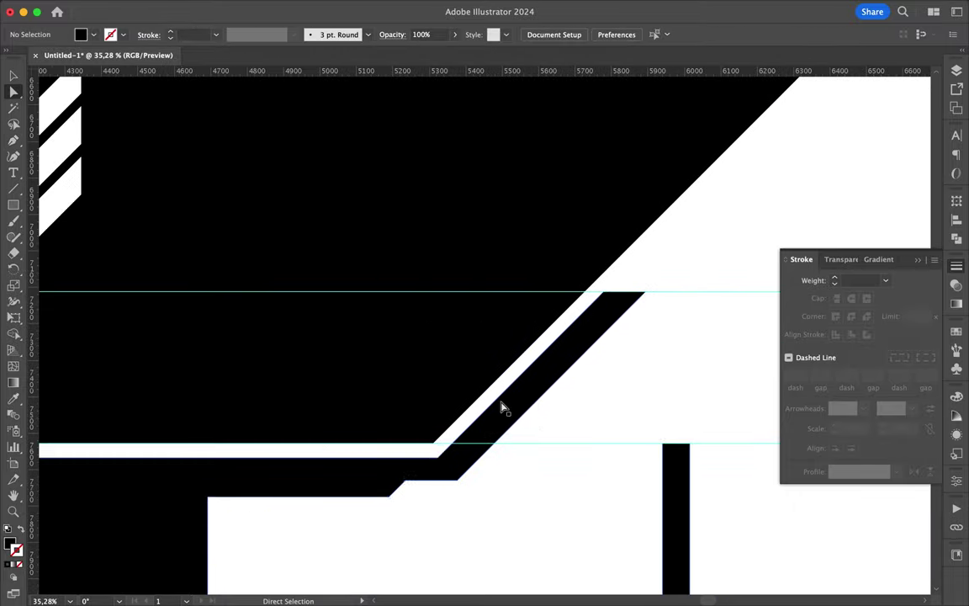
drag(502, 408, 541, 404)
click(519, 463)
scroll(519, 462, down, 5)
scroll(551, 412, up, 4)
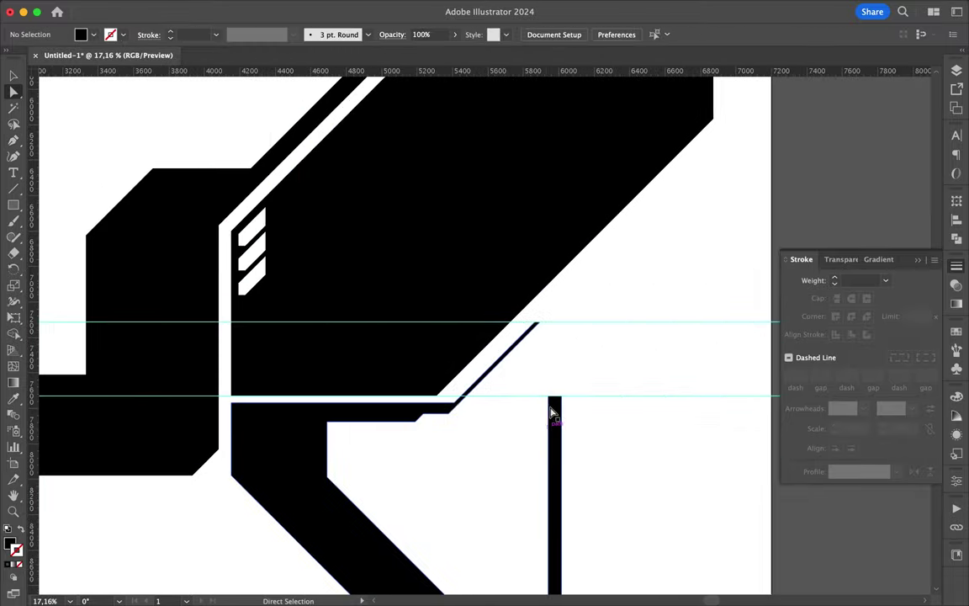
scroll(561, 402, down, 3)
scroll(230, 350, down, 3)
scroll(395, 277, up, 2)
Step: Alt-drag a copy of the three-stripe detail up into the bracket's opening
click(397, 249)
drag(473, 405, 485, 373)
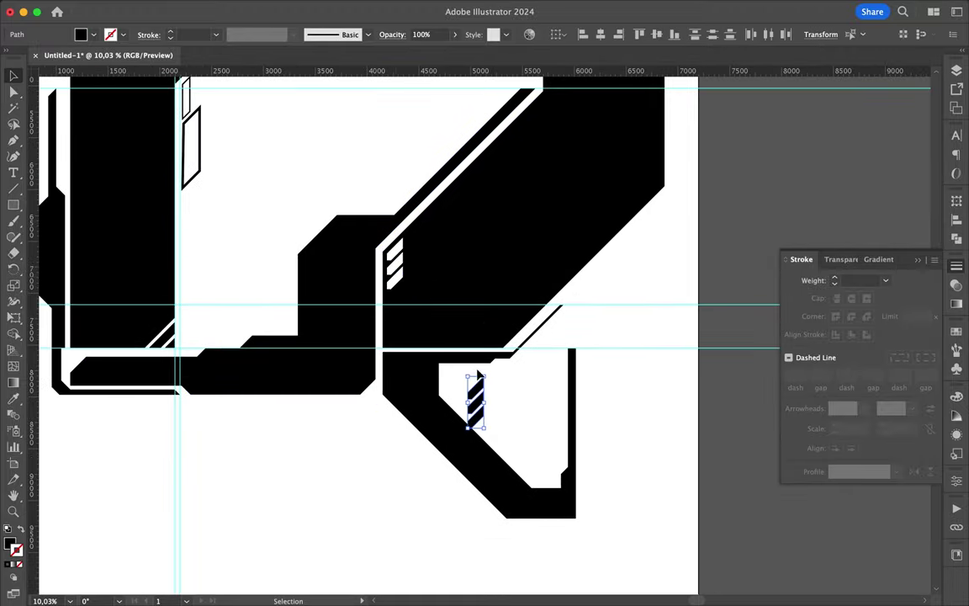
scroll(441, 426, up, 5)
drag(530, 410, 514, 347)
click(622, 335)
scroll(623, 334, down, 3)
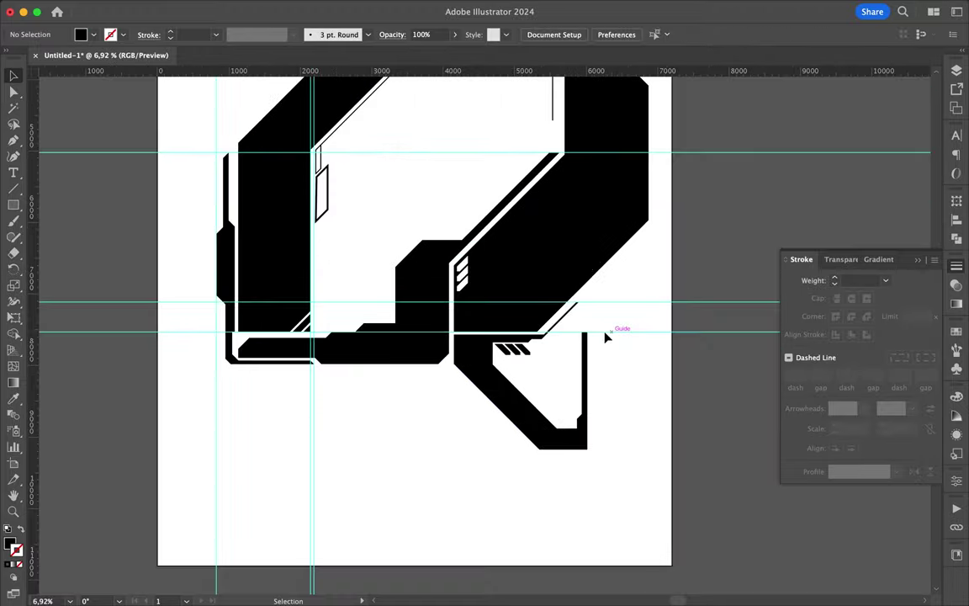
scroll(590, 331, up, 4)
key(p)
click(581, 369)
Step: Pen-draw a closed pointed black strip with a vertical stalk beside the looped stem
click(637, 314)
click(637, 271)
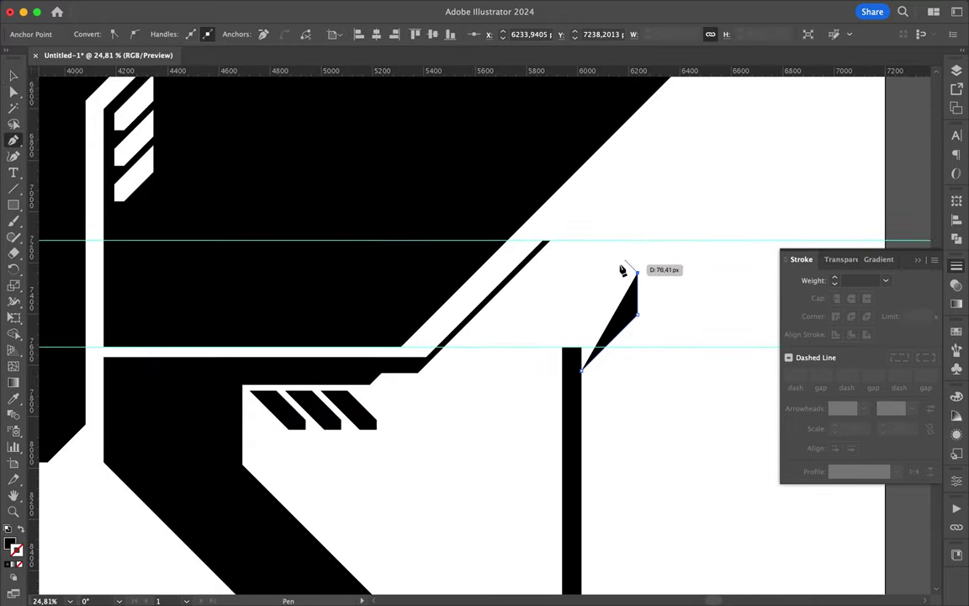
click(563, 257)
click(529, 291)
click(529, 536)
click(552, 556)
click(551, 301)
click(570, 284)
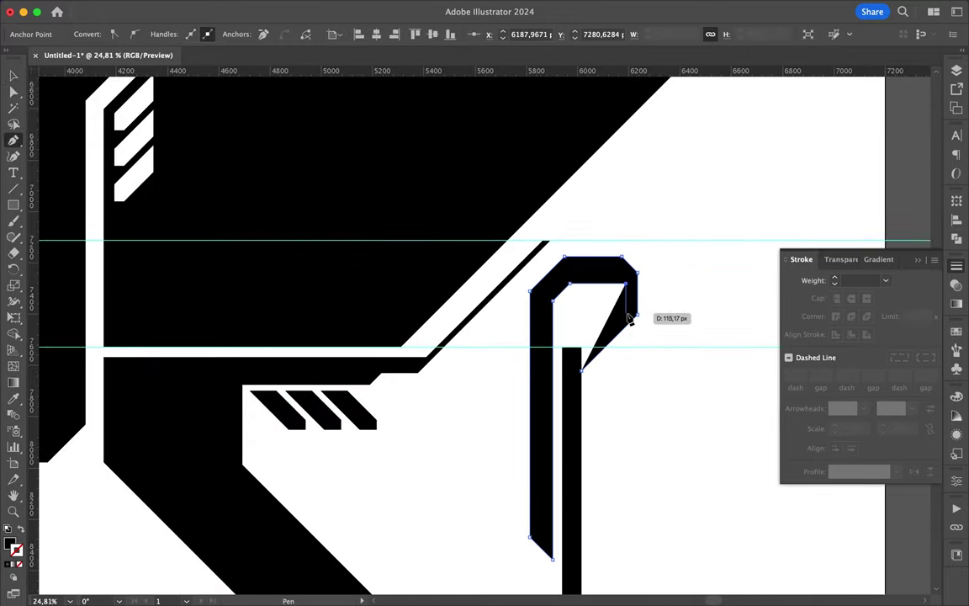
click(580, 369)
Step: Step the stalk's left edge by adding an anchor and moving it
scroll(588, 354, up, 5)
drag(633, 281, 508, 281)
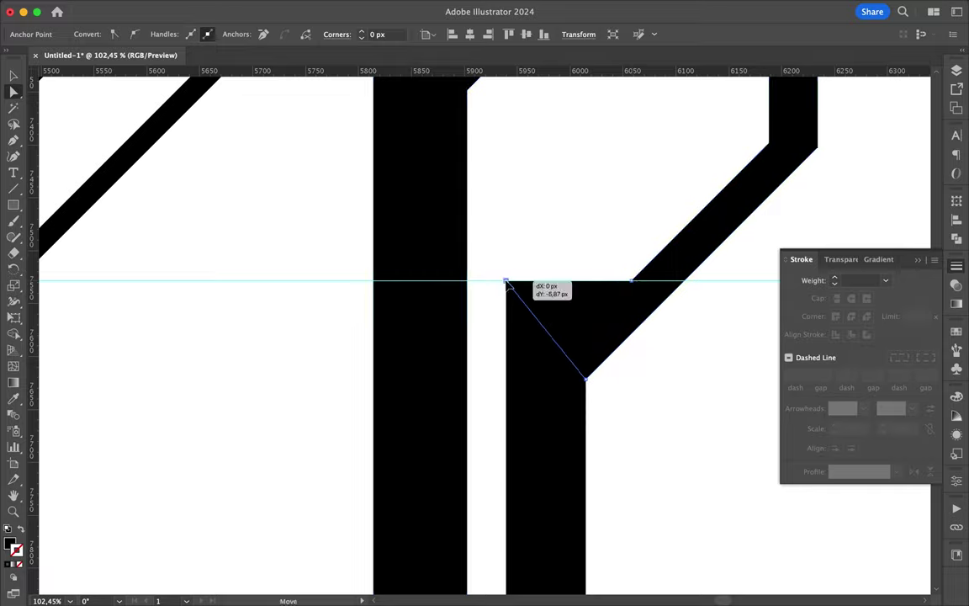
scroll(620, 191, down, 5)
scroll(566, 261, up, 3)
click(532, 263)
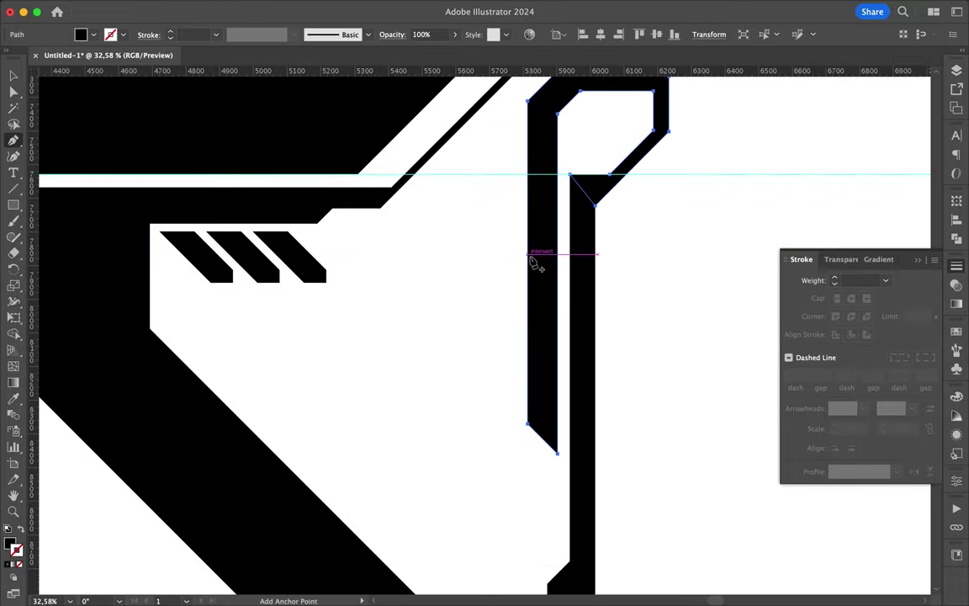
click(530, 258)
drag(542, 318, 567, 325)
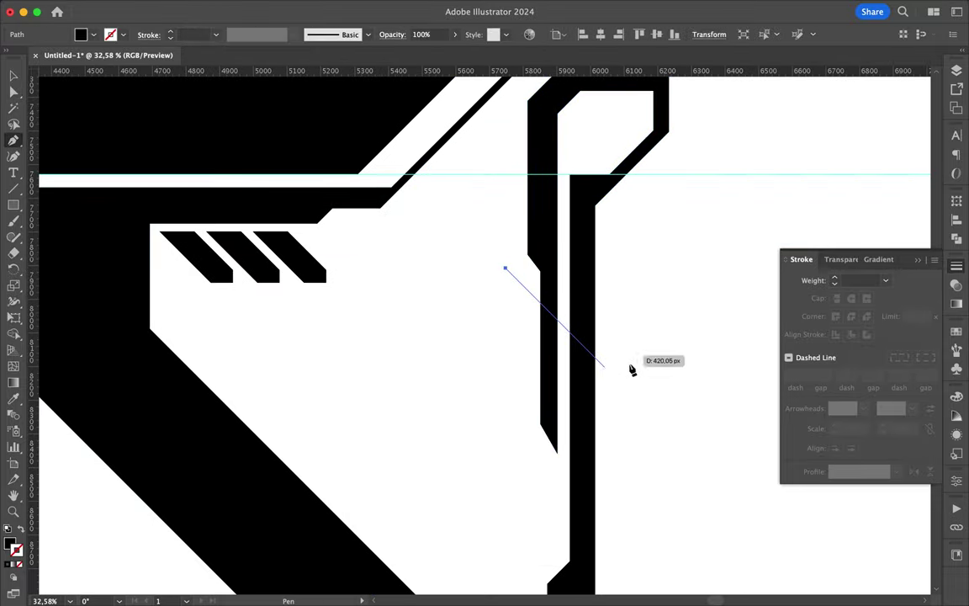
scroll(505, 277, up, 3)
scroll(509, 261, up, 2)
scroll(511, 262, down, 4)
Step: Seat the thin diagonal line's end on the stalk's corner
drag(586, 286, 488, 402)
mouse_move(336, 255)
mouse_down()
mouse_move(481, 335)
mouse_move(501, 422)
mouse_up()
key(v)
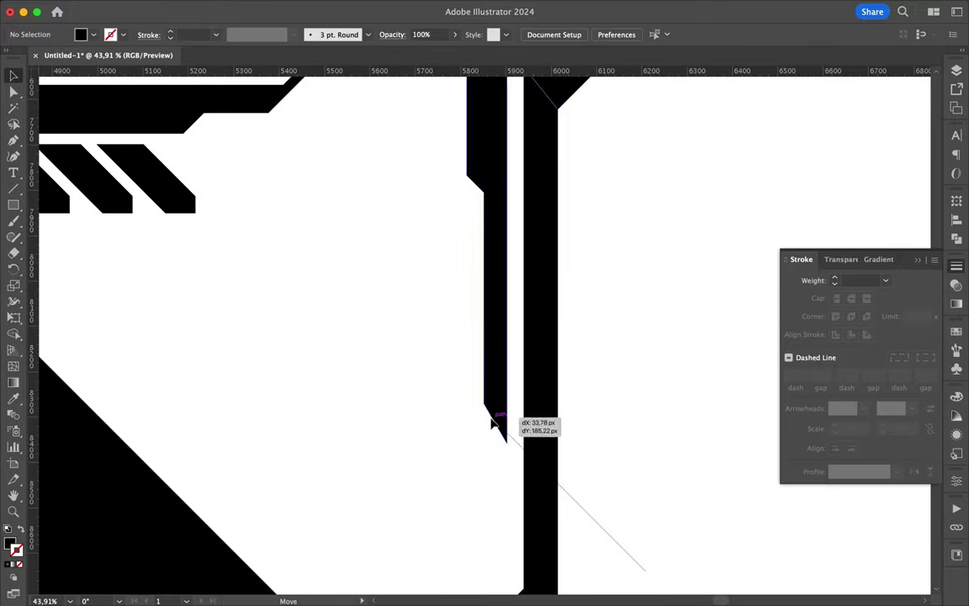
scroll(503, 411, up, 3)
scroll(504, 411, up, 2)
scroll(558, 429, down, 1)
drag(579, 439, 614, 439)
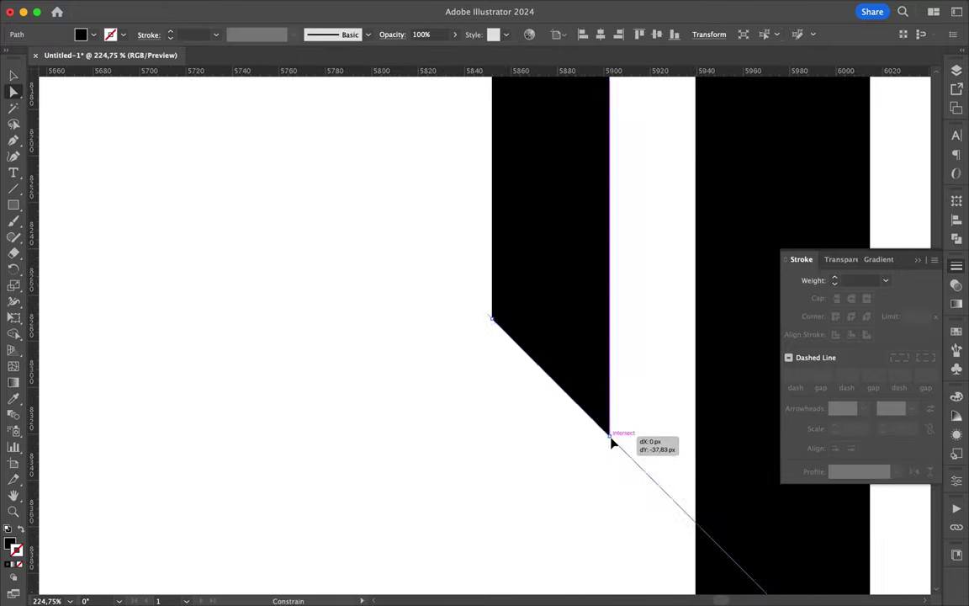
scroll(639, 429, down, 5)
click(621, 374)
Step: Draw a four-corner black shape filling the hook's opening
key(p)
scroll(604, 323, up, 3)
click(597, 318)
click(576, 338)
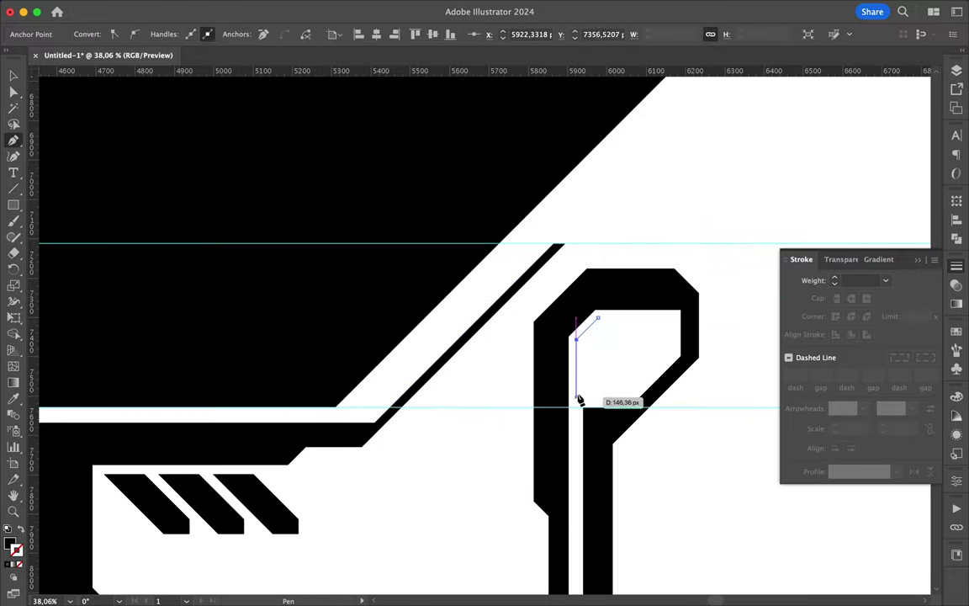
click(576, 390)
click(635, 389)
scroll(735, 277, down, 3)
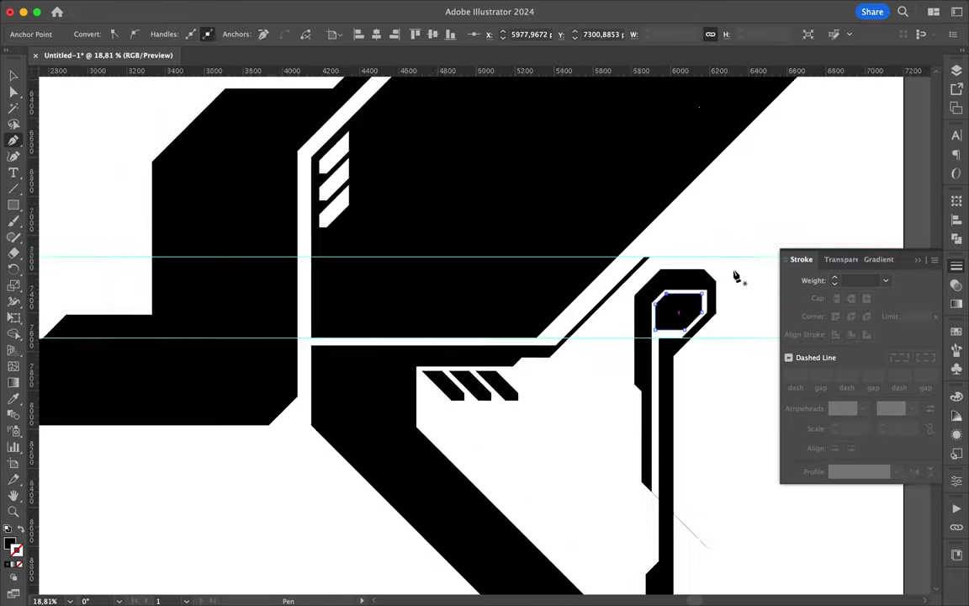
key(v)
click(547, 294)
scroll(546, 294, down, 2)
scroll(351, 434, up, 3)
Step: Draw a thin stroked outline path tracing the lower white stripe's edge
key(p)
click(361, 504)
click(529, 462)
click(412, 439)
click(340, 510)
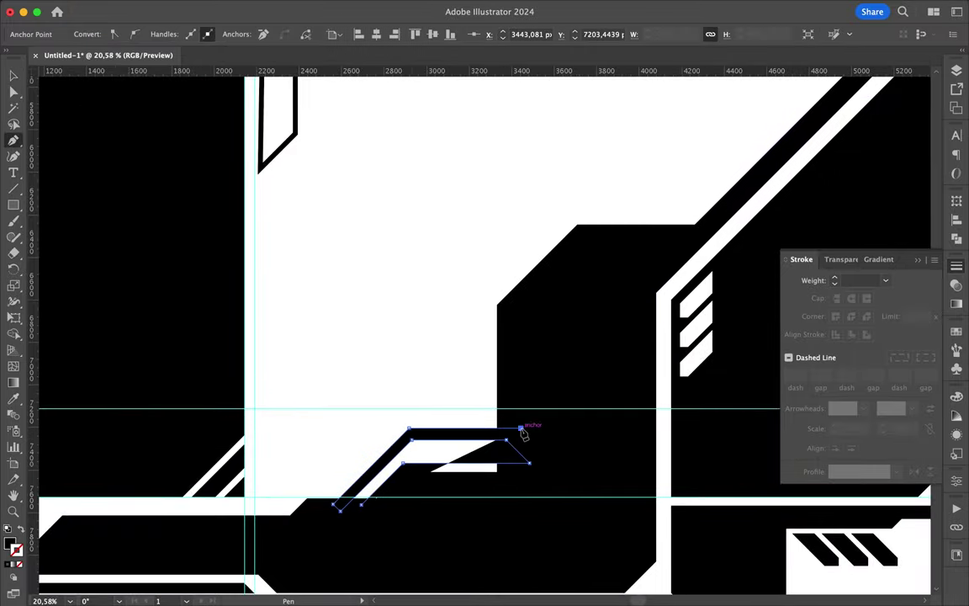
key(v)
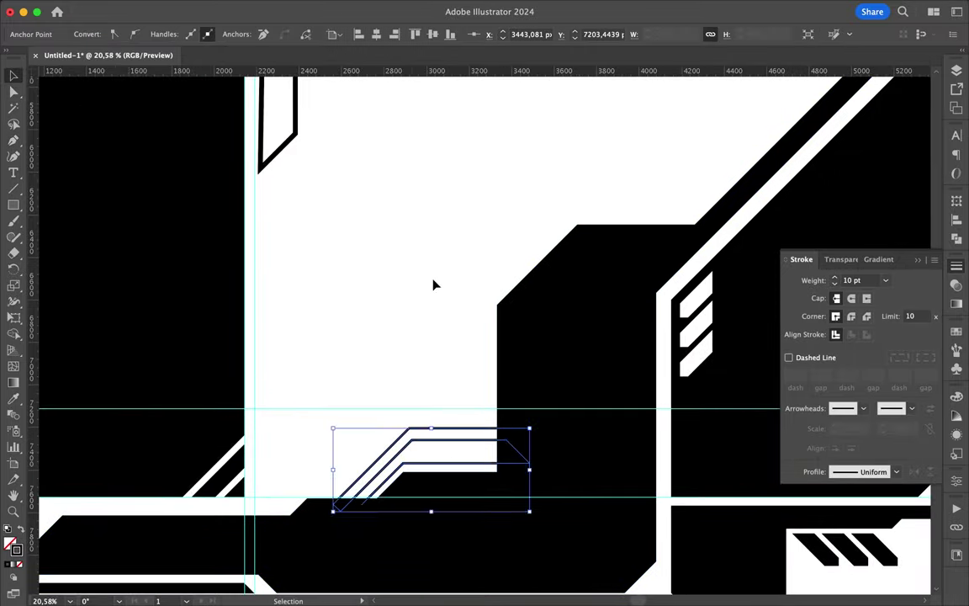
Step: Slide the outline's segments sideways to align with the stepped block edge
click(432, 284)
scroll(419, 356, down, 1)
click(339, 502)
click(363, 434)
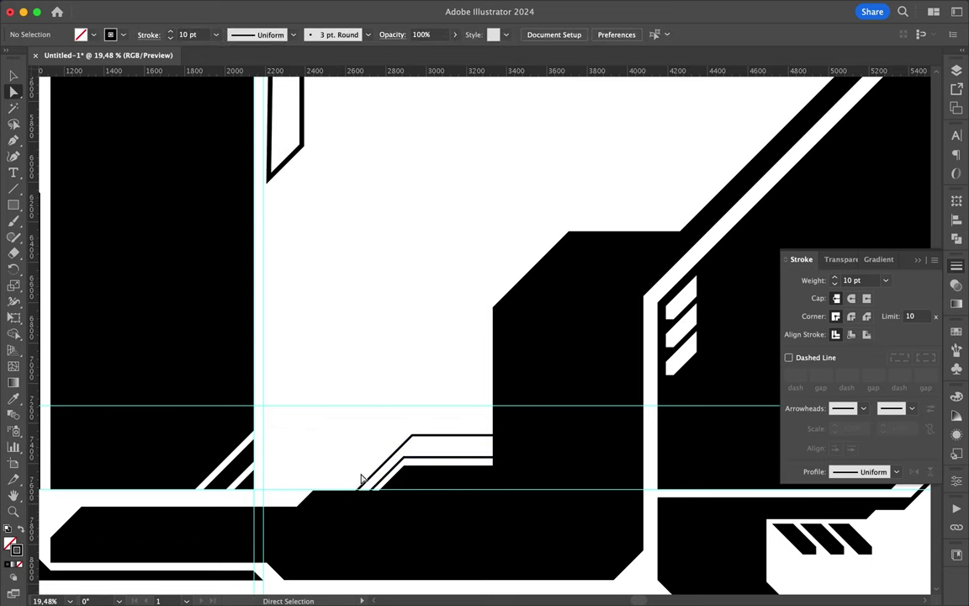
scroll(360, 479, up, 4)
drag(556, 450, 552, 455)
drag(424, 456, 436, 456)
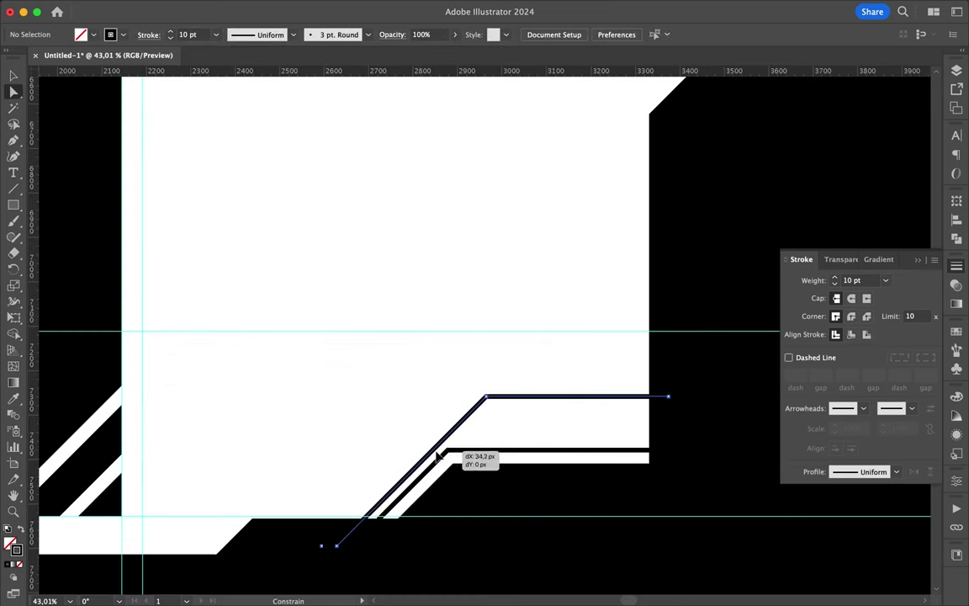
scroll(488, 386, down, 5)
Step: Extend the outline from its right end point up to the diagonal band
click(530, 404)
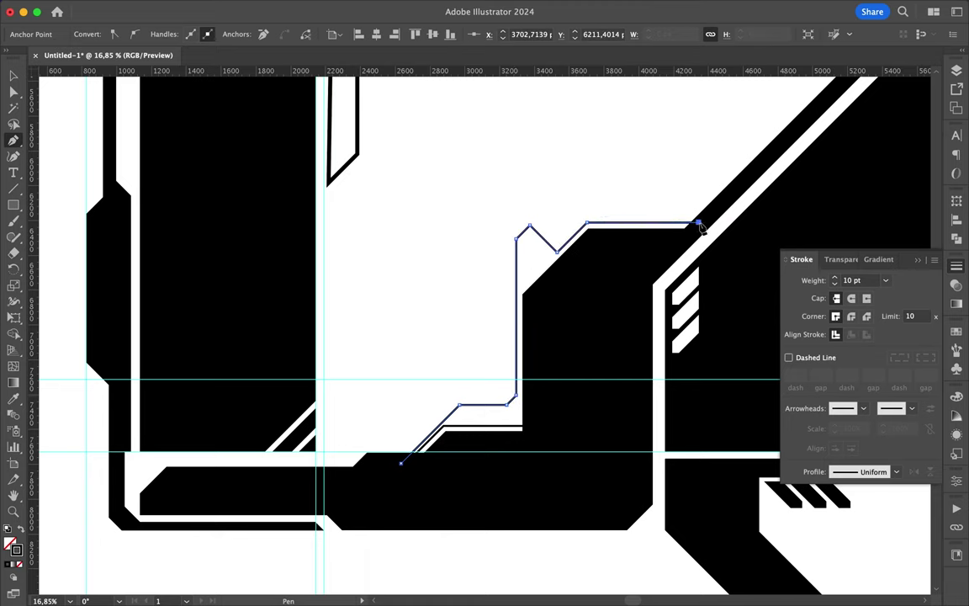
click(698, 222)
scroll(698, 222, down, 2)
scroll(698, 218, up, 2)
scroll(698, 219, right, 2)
drag(753, 148, 762, 151)
key(a)
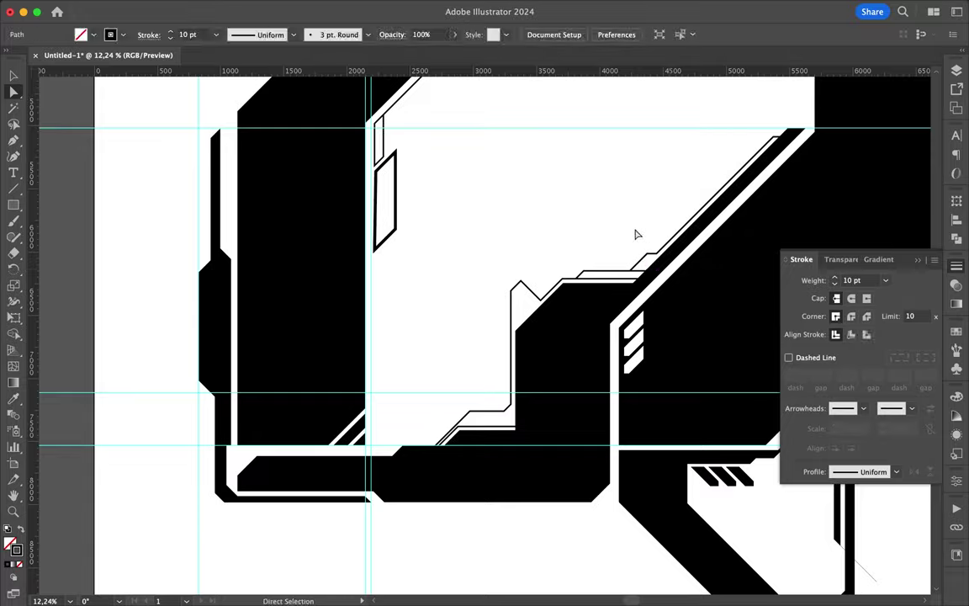
Step: Move the outline's top horizontal segment onto the block edge, then deselect
scroll(655, 233, up, 5)
scroll(655, 233, down, 3)
click(565, 320)
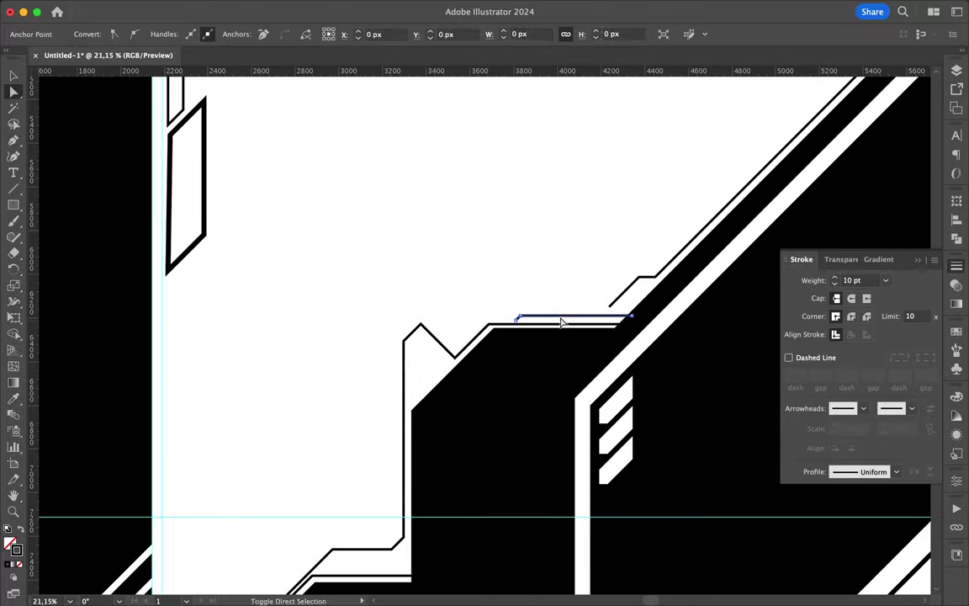
scroll(513, 330, up, 3)
scroll(519, 325, down, 2)
click(580, 249)
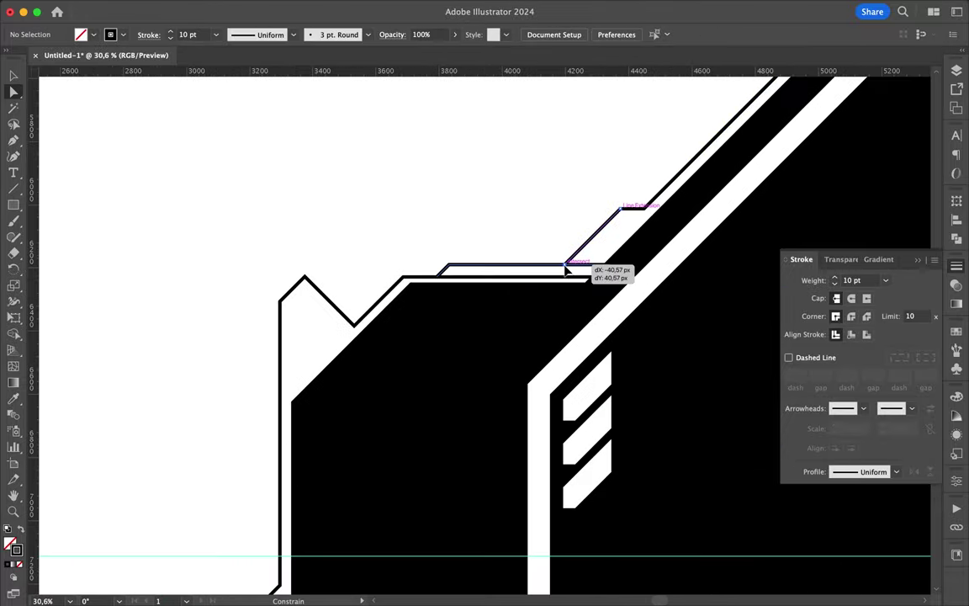
drag(565, 266, 565, 266)
scroll(537, 270, down, 5)
key(v)
click(539, 220)
scroll(538, 220, down, 2)
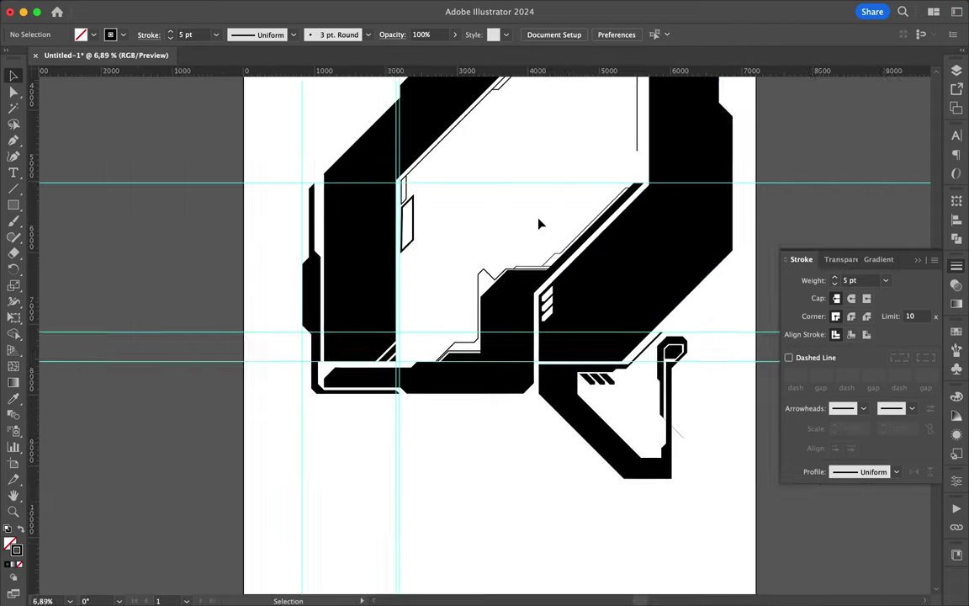
scroll(482, 290, up, 5)
Step: Draw a small black wedge accent on the stepped block's edge
key(p)
click(477, 383)
scroll(421, 488, down, 2)
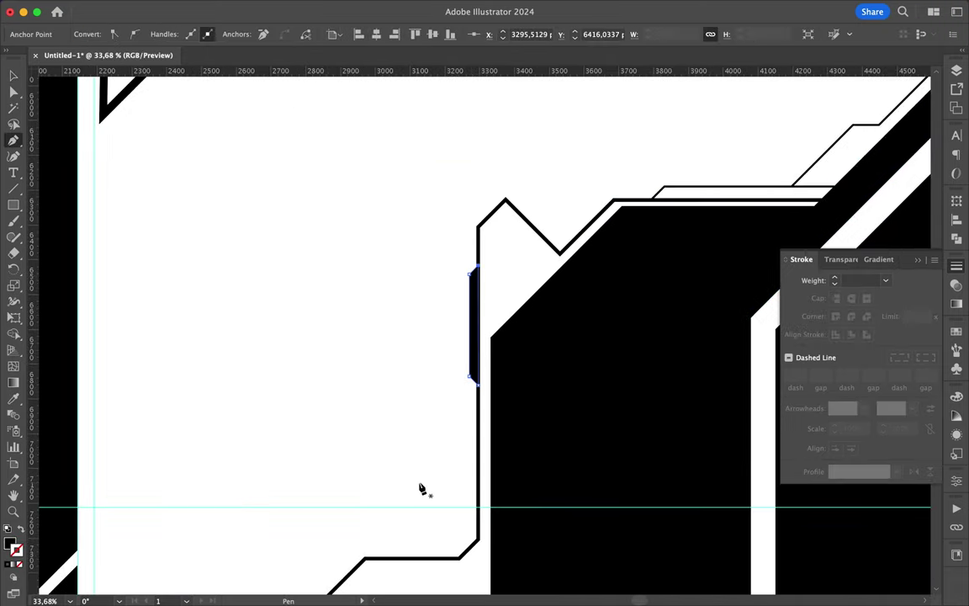
scroll(432, 546, up, 2)
click(458, 546)
scroll(421, 503, down, 4)
scroll(420, 503, up, 4)
click(414, 379)
click(372, 422)
super+click(401, 414)
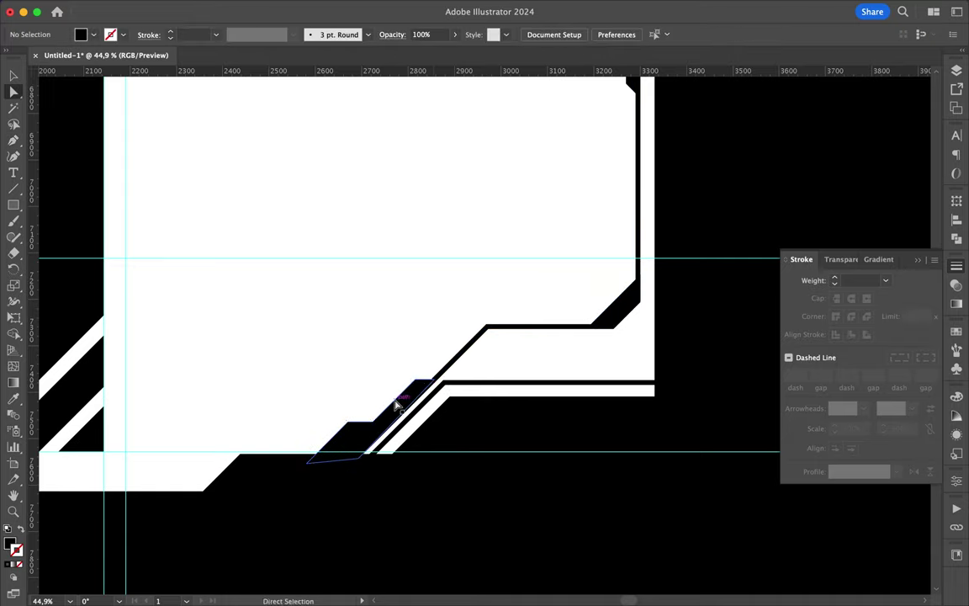
Step: Pull one wedge corner up and right to fit the block edge
scroll(389, 378, up, 2)
scroll(387, 336, down, 1)
drag(452, 454, 475, 431)
scroll(486, 420, down, 3)
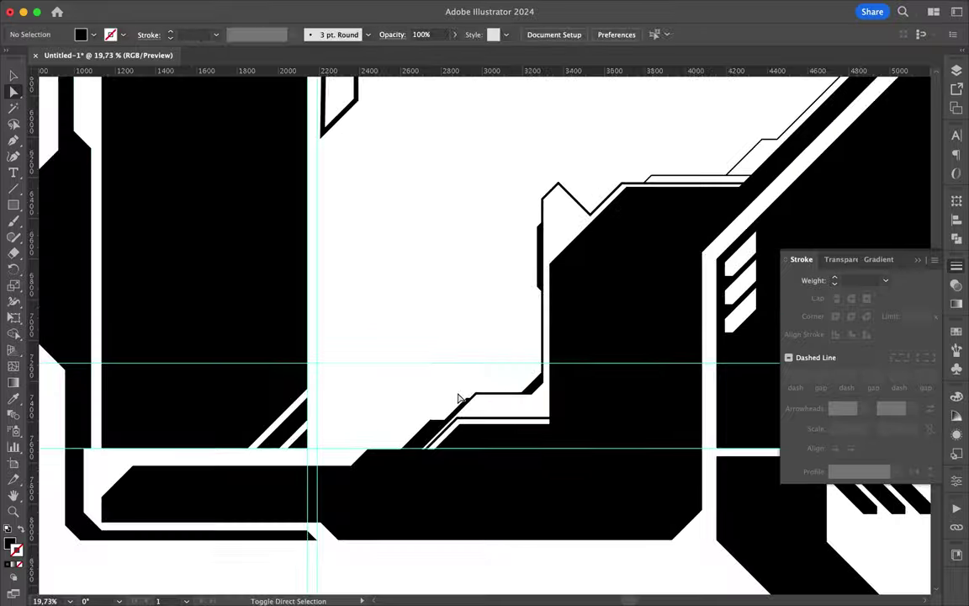
scroll(515, 351, up, 2)
Step: Draw a tapered black accent shape beside the lower white stripe
key(p)
click(440, 415)
click(418, 435)
click(428, 446)
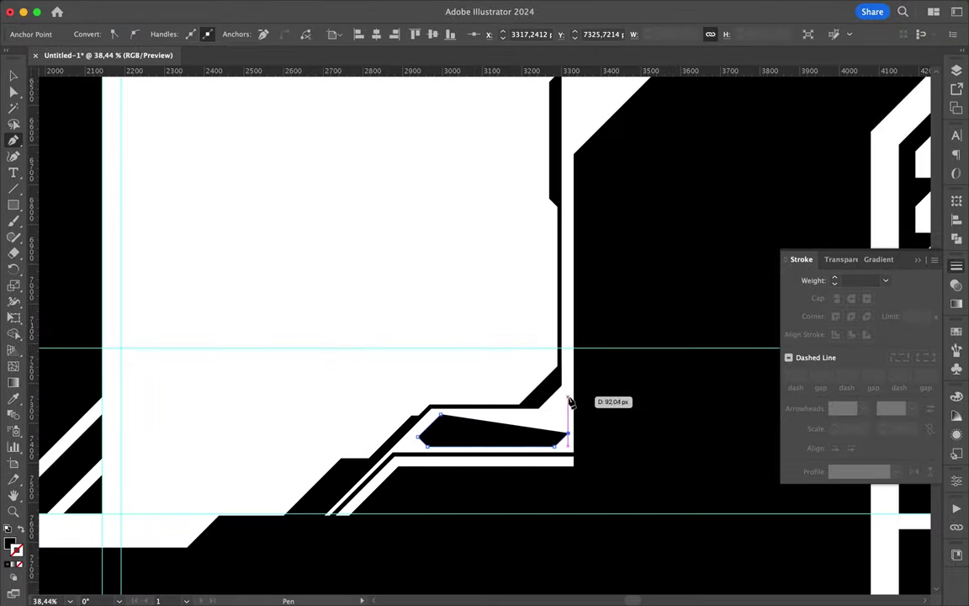
super+click(470, 422)
scroll(471, 395, down, 1)
scroll(412, 399, down, 2)
key(a)
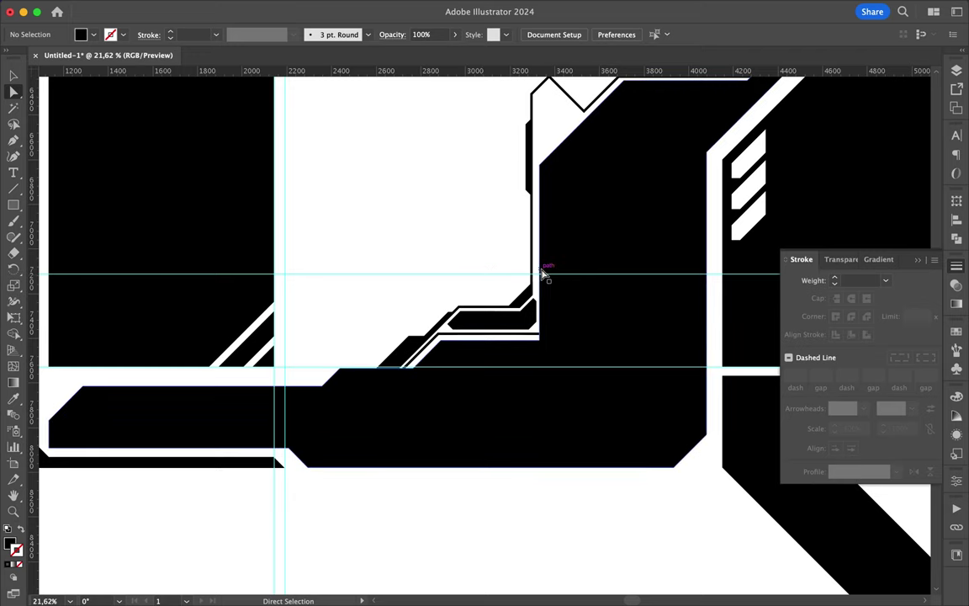
scroll(543, 274, down, 3)
scroll(301, 289, down, 3)
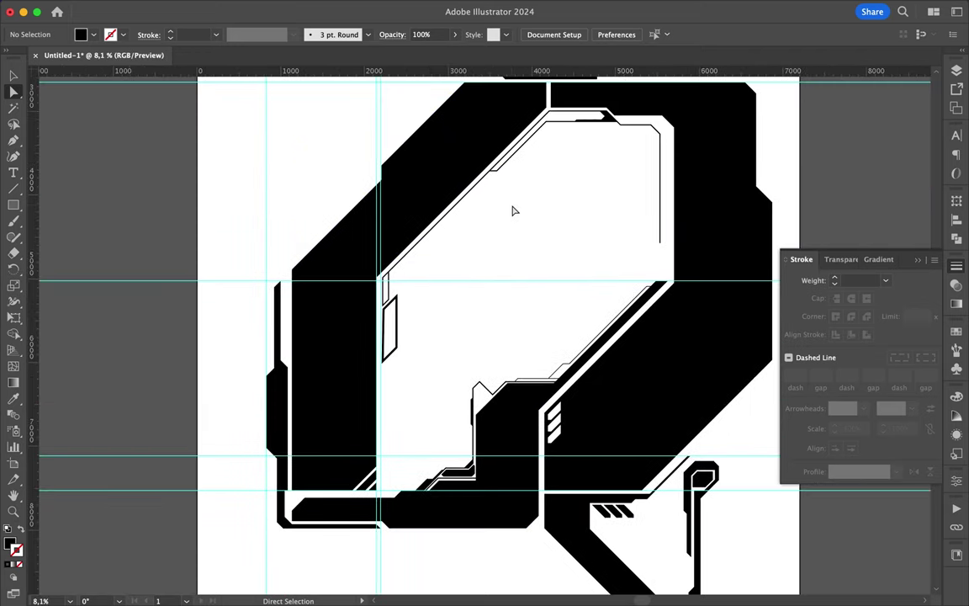
scroll(210, 216, up, 6)
Step: Draw a stroked line along the letter's upper-left diagonal edge
key(p)
click(386, 373)
click(624, 103)
scroll(340, 363, down, 5)
scroll(380, 264, up, 6)
scroll(382, 264, down, 3)
scroll(395, 256, down, 3)
scroll(400, 250, down, 1)
Step: Select the new diagonal line's end point and whole path to check it
key(a)
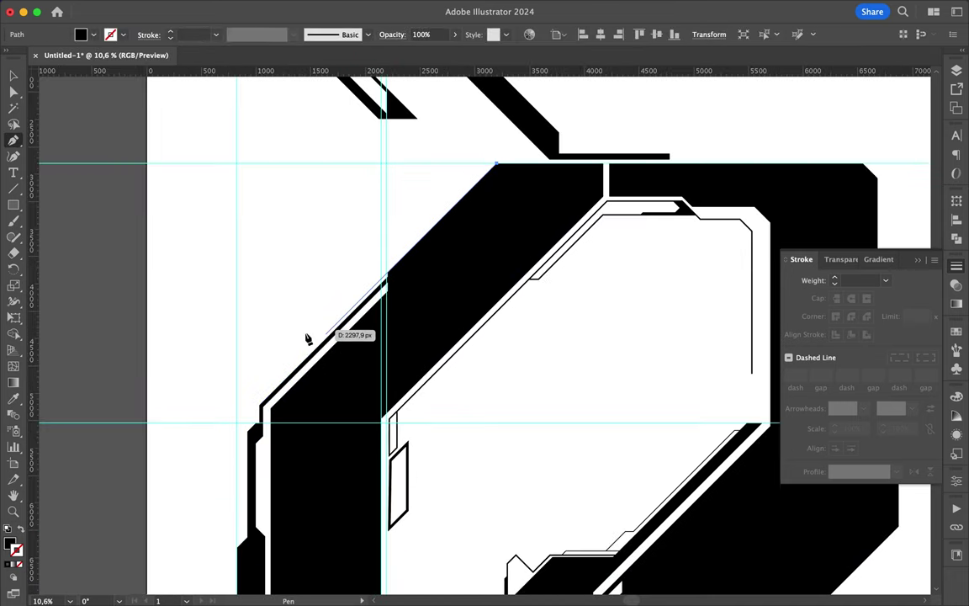
click(298, 364)
key(v)
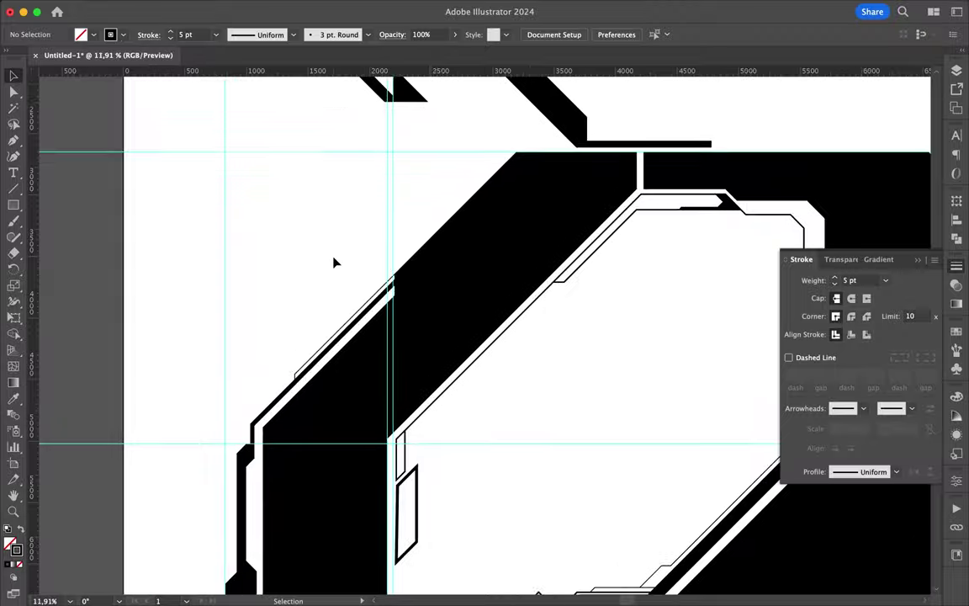
click(333, 261)
click(593, 391)
scroll(471, 358, up, 4)
Step: Trace a closed outline along the counter's inner top-right edge
key(p)
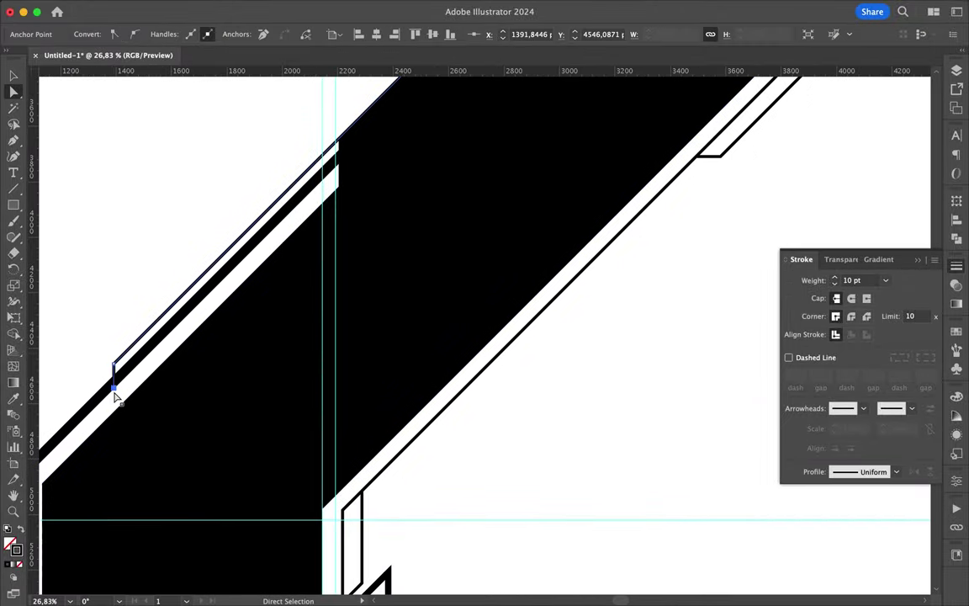
scroll(471, 437, right, 10)
click(549, 459)
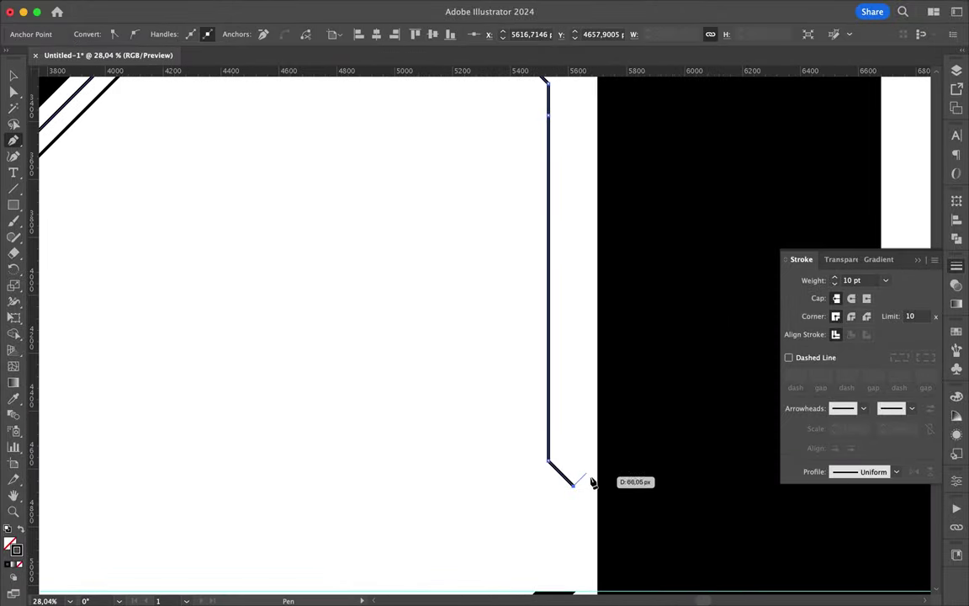
click(589, 484)
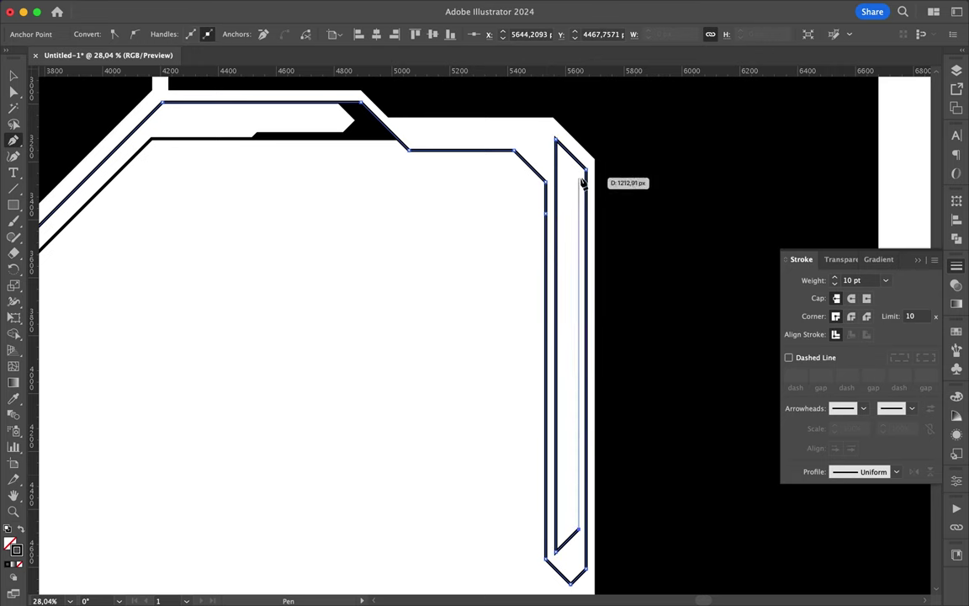
click(585, 171)
scroll(572, 194, down, 3)
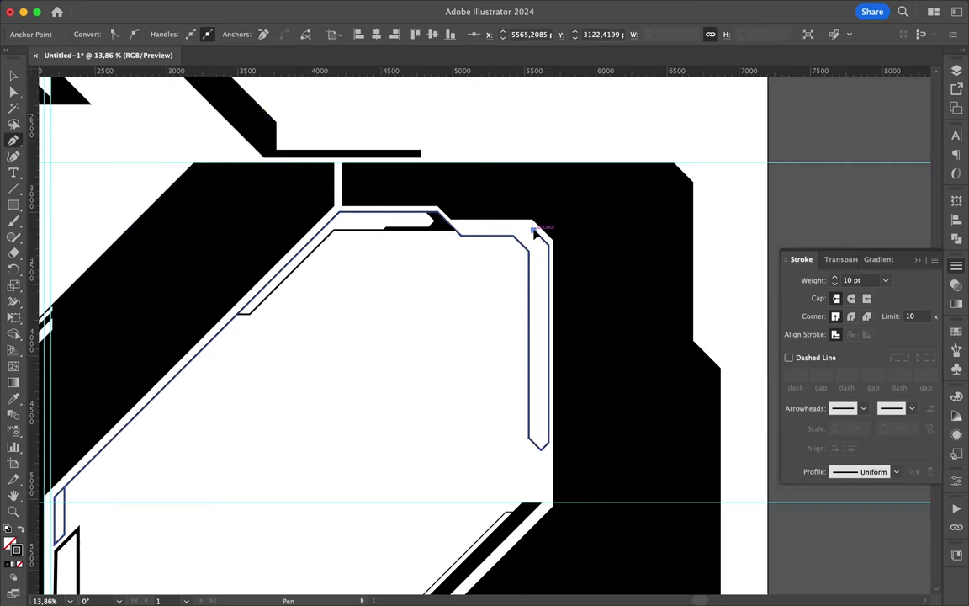
super+click(468, 306)
alt+scroll(475, 304, down, 3)
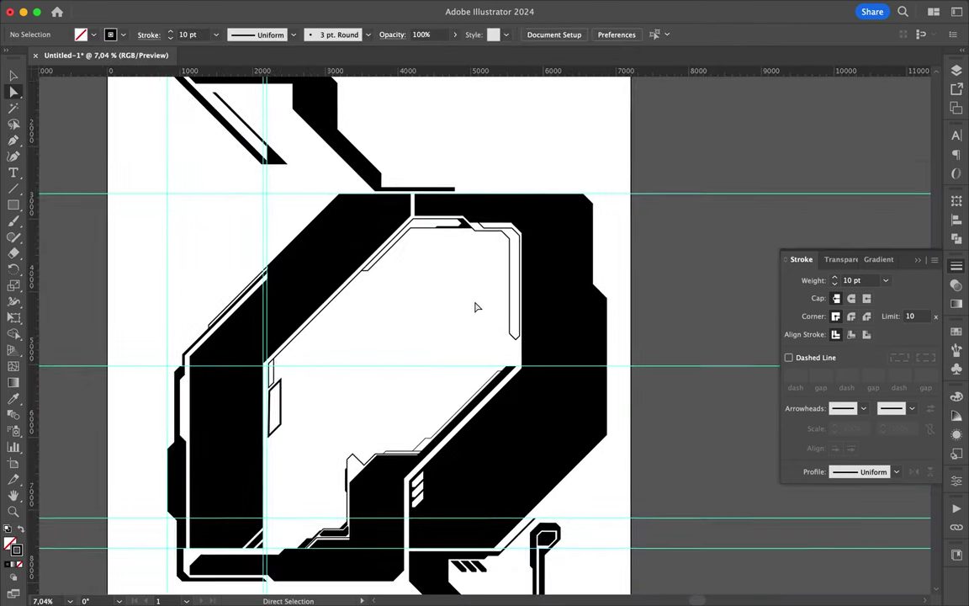
scroll(475, 304, down, 5)
alt+scroll(359, 337, up, 3)
Step: Trace a stepped outline path beneath the central black block's lower edge
click(256, 416)
click(283, 437)
click(407, 437)
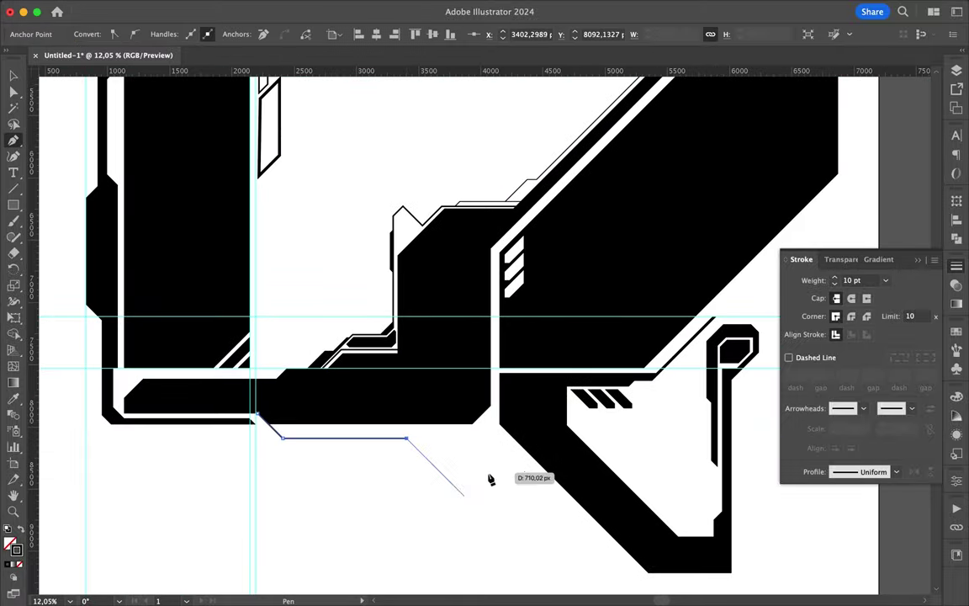
alt+scroll(249, 405, up, 3)
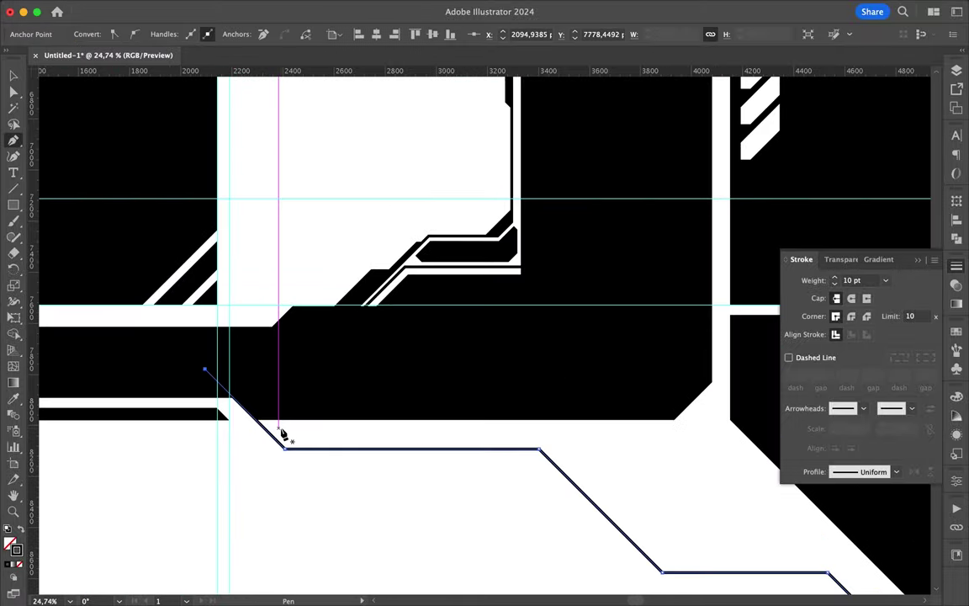
alt+scroll(286, 433, down, 2)
click(296, 385)
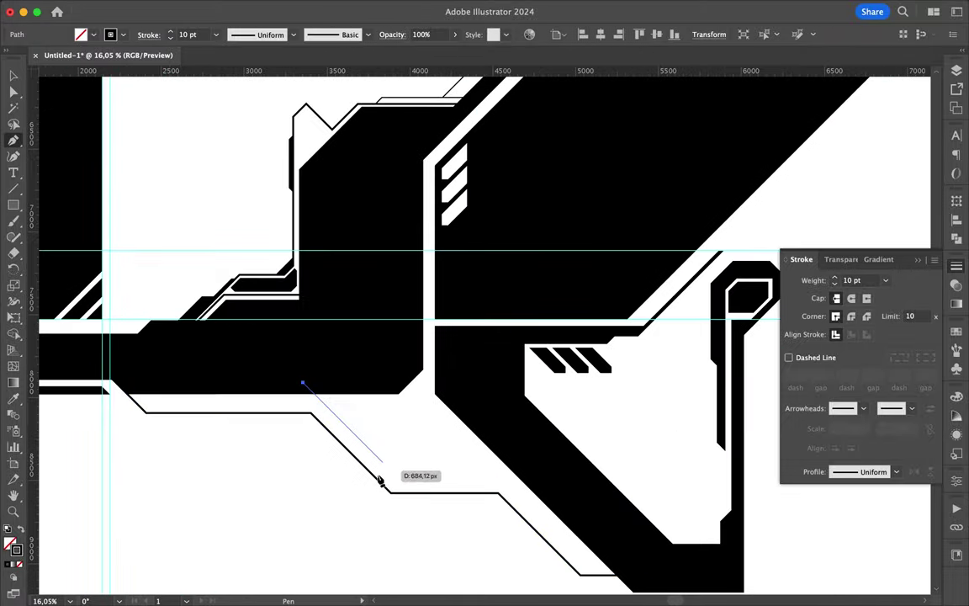
alt+scroll(374, 354, down, 2)
click(480, 454)
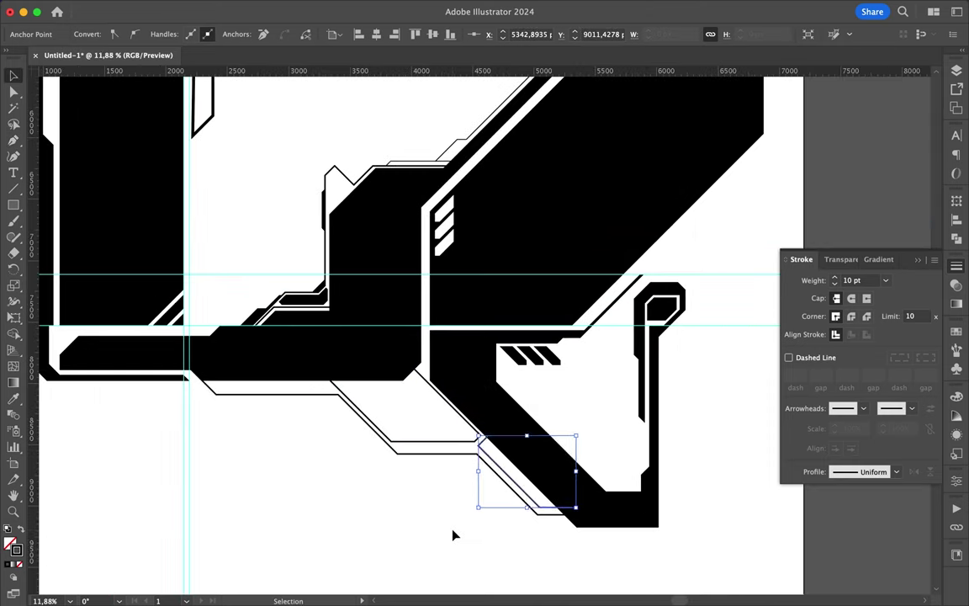
click(471, 521)
Step: Shift the lower outline into place and begin a slanted outline at the block's edge
alt+scroll(448, 493, up, 2)
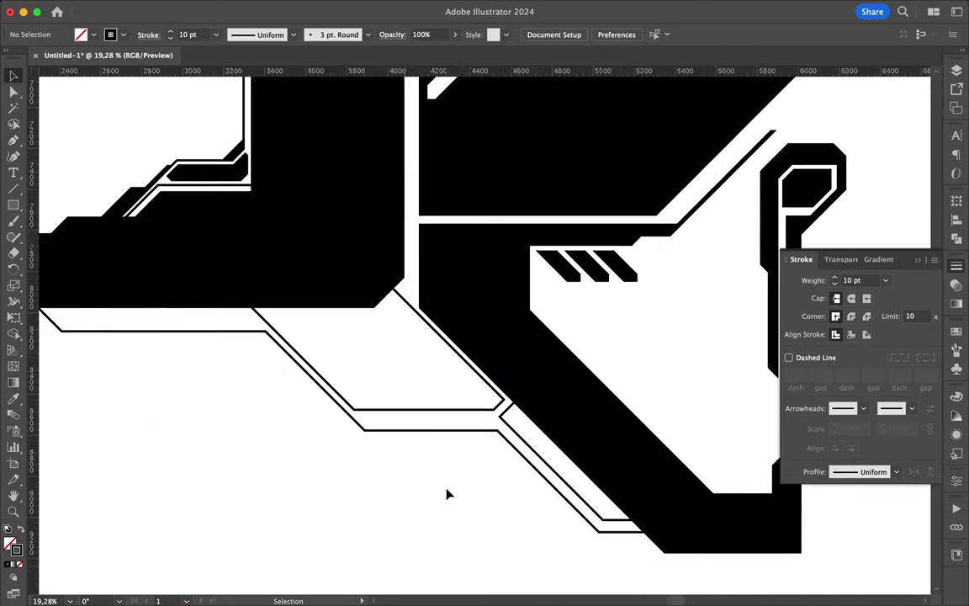
alt+scroll(623, 492, up, 2)
drag(623, 493, 629, 501)
alt+scroll(360, 335, down, 3)
alt+scroll(361, 339, up, 4)
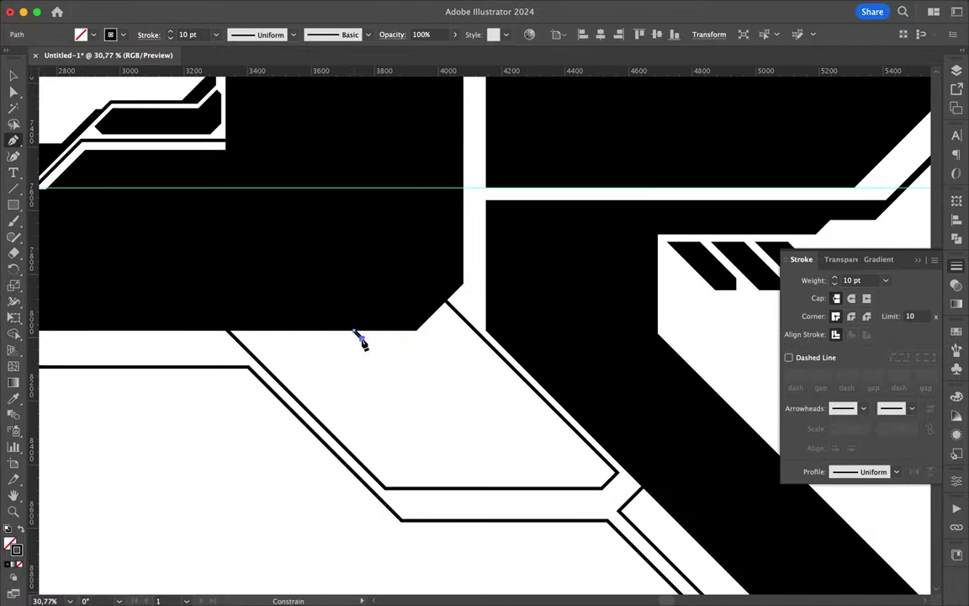
key(p)
click(362, 337)
key(Escape)
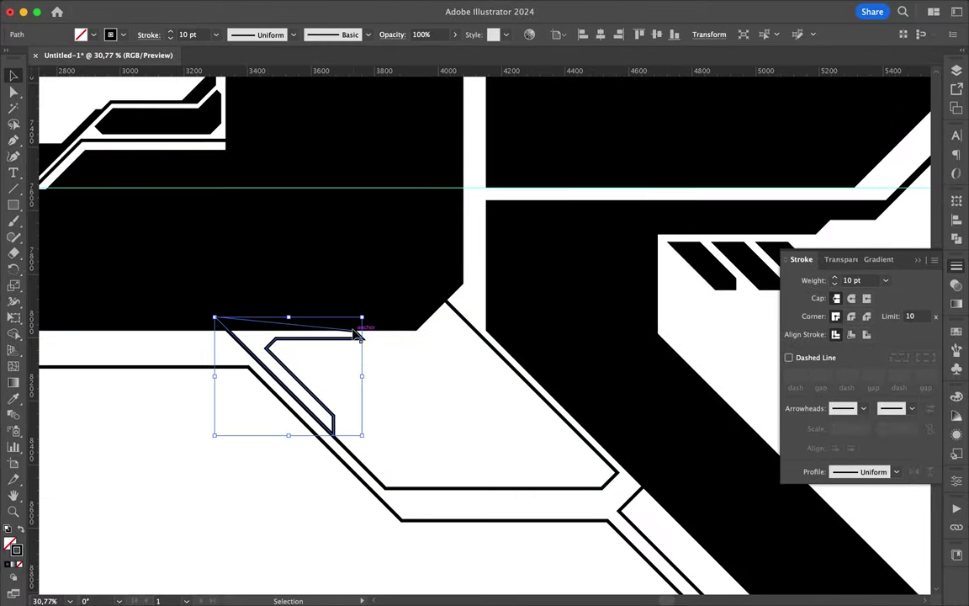
alt+scroll(240, 420, down, 2)
Step: Draw a four-cornered black filled shape under the central block
click(239, 416)
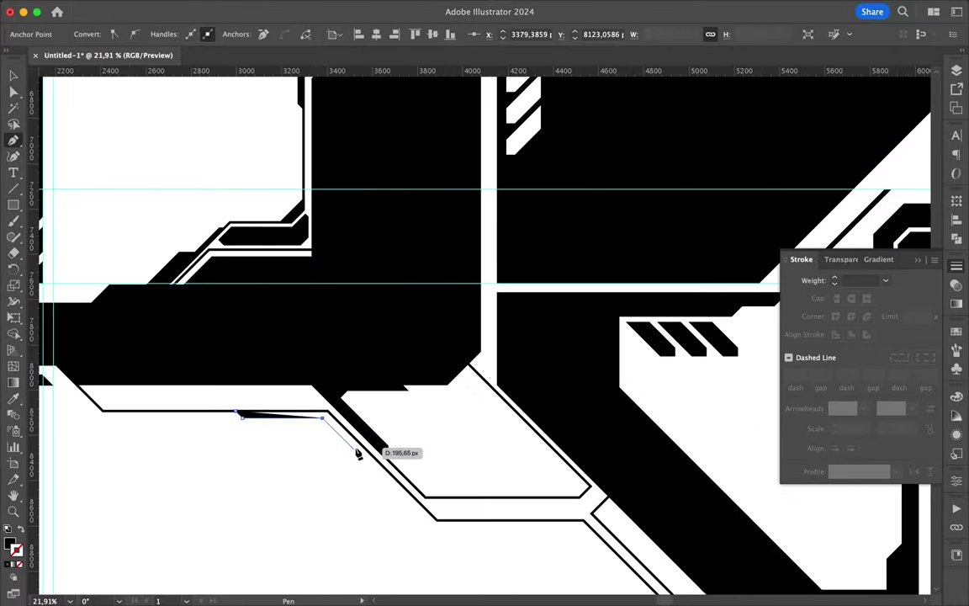
key(a)
alt+scroll(329, 454, down, 3)
alt+scroll(346, 450, up, 2)
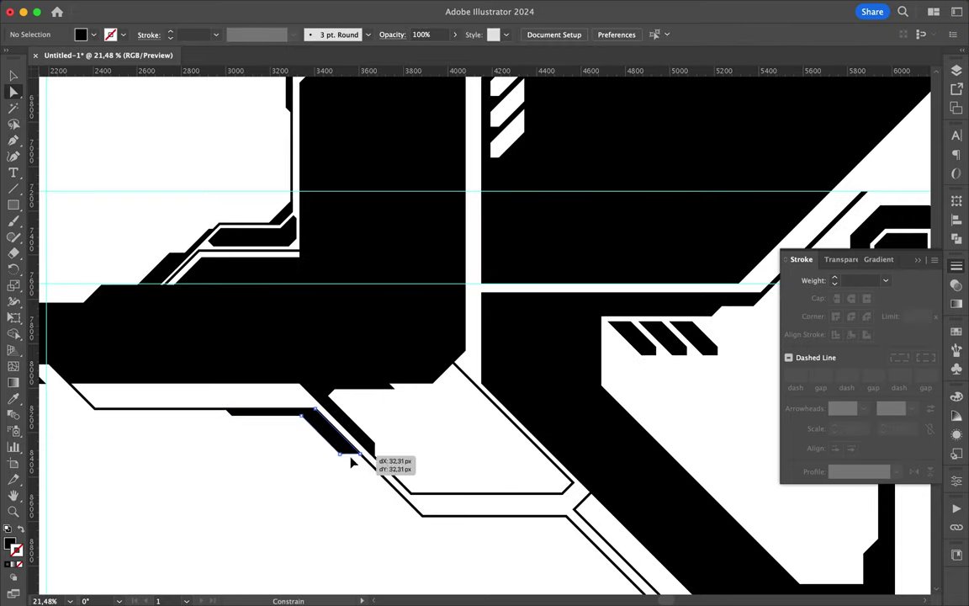
alt+scroll(364, 509, down, 2)
alt+scroll(364, 509, up, 3)
alt+scroll(364, 508, up, 4)
key(p)
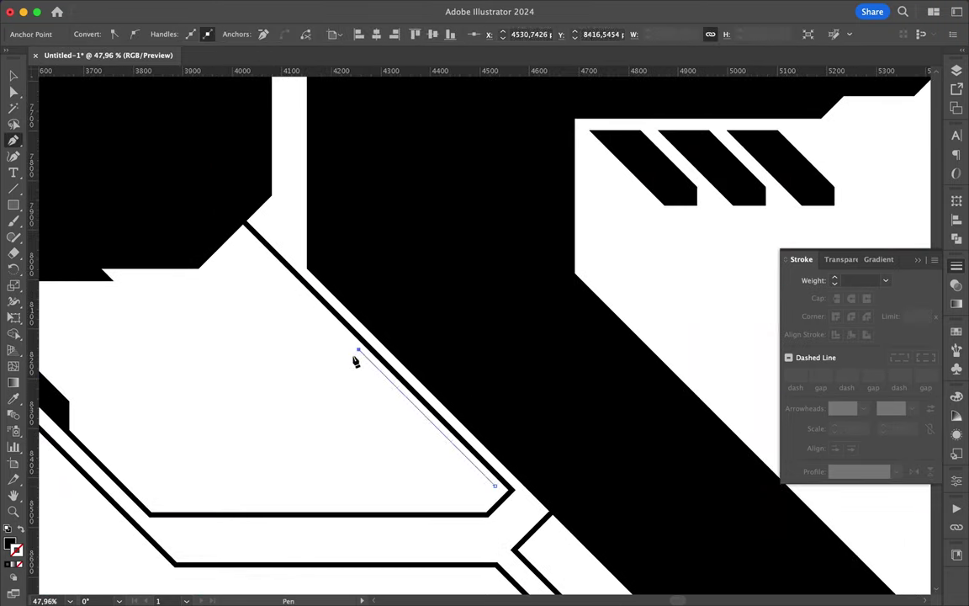
click(358, 350)
click(496, 484)
click(318, 391)
click(317, 502)
key(v)
Step: Nudge the black shape's bottom corner against the thin outline
alt+scroll(541, 421, up, 7)
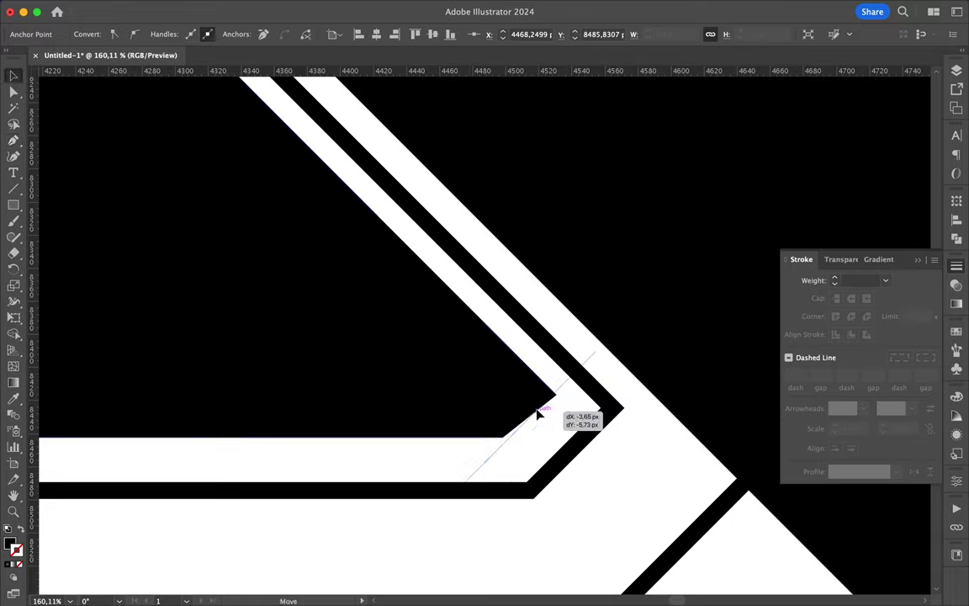
key(a)
alt+scroll(557, 402, up, 4)
alt+scroll(544, 389, up, 3)
drag(280, 523, 303, 528)
alt+scroll(308, 517, down, 4)
alt+scroll(314, 536, down, 5)
Step: Draw a slanted black accent inside the outlined pocket beneath the base
key(p)
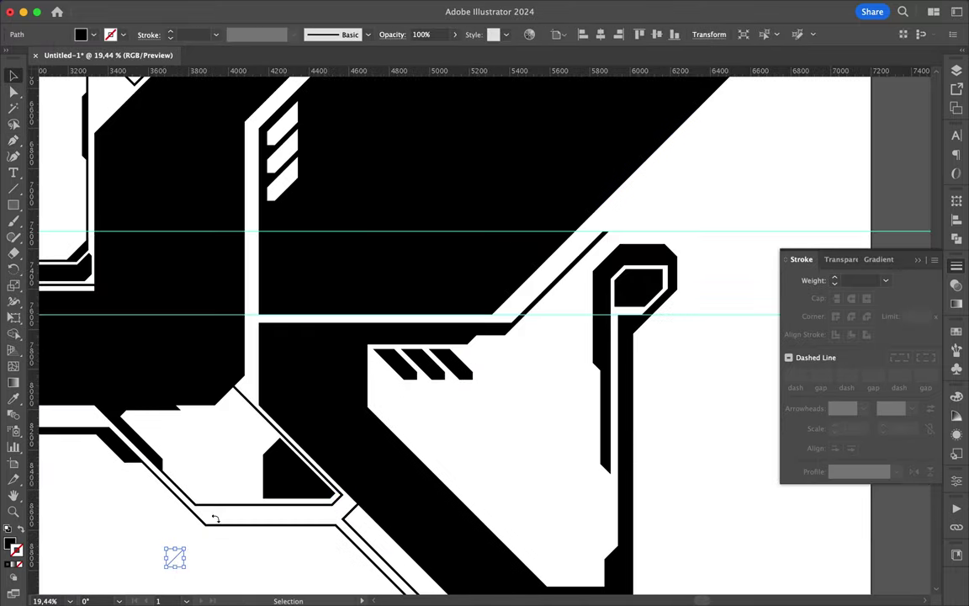
alt+scroll(244, 479, up, 3)
click(299, 519)
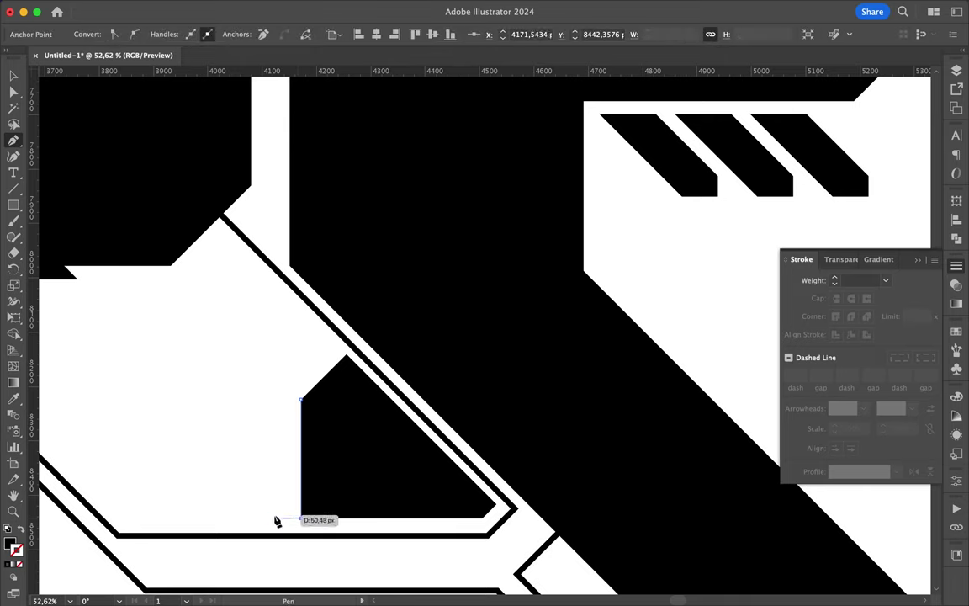
click(276, 423)
click(294, 444)
key(a)
key(ctrl+shift+a)
alt+scroll(252, 454, down, 4)
alt+scroll(199, 461, down, 2)
alt+scroll(198, 461, up, 4)
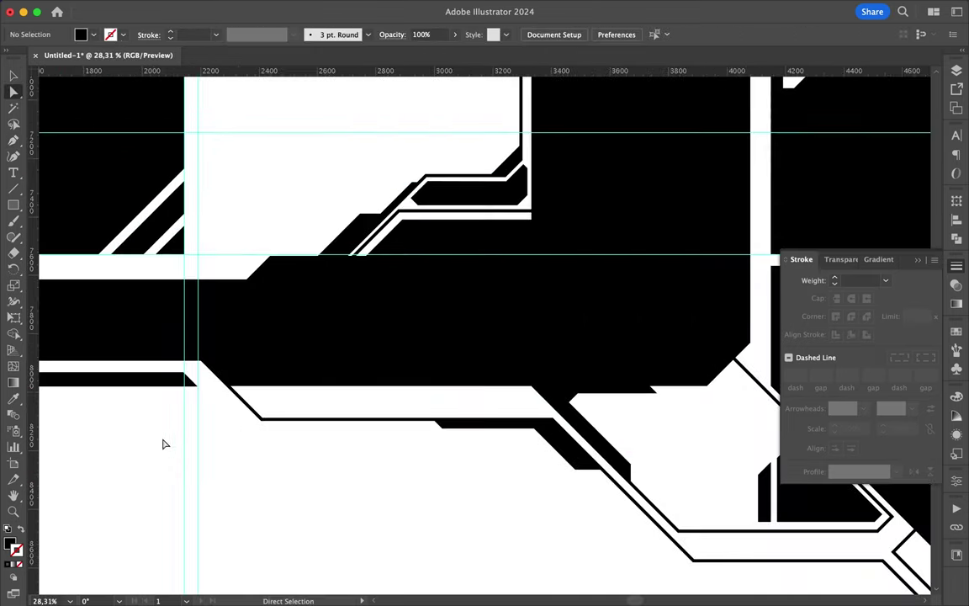
Step: Drag the stepped outline's bottom-left corner and vertical-edge top anchors into new positions
drag(260, 418, 264, 423)
alt+scroll(263, 387, down, 4)
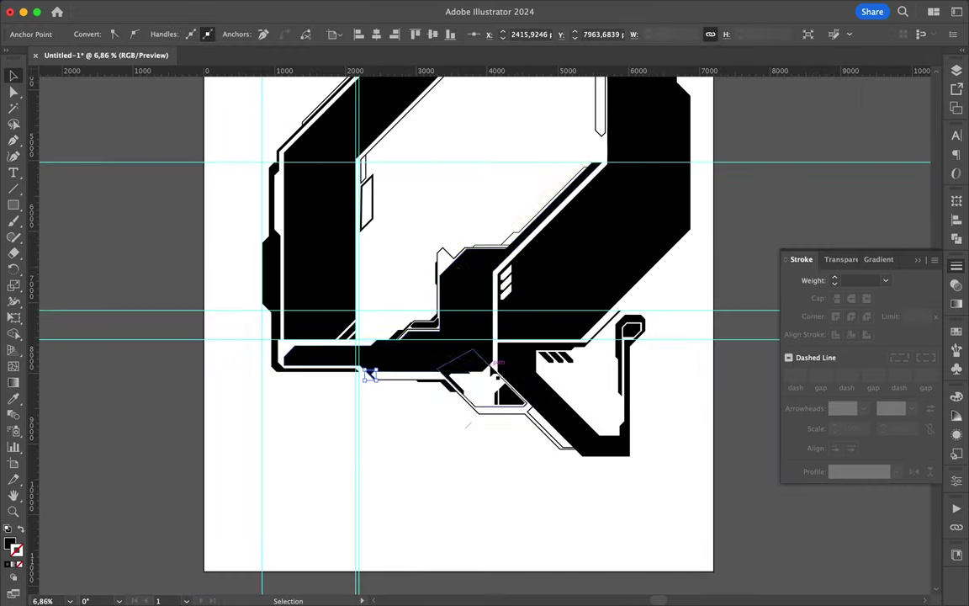
alt+scroll(462, 231, up, 3)
alt+scroll(379, 427, up, 1)
drag(367, 309, 379, 298)
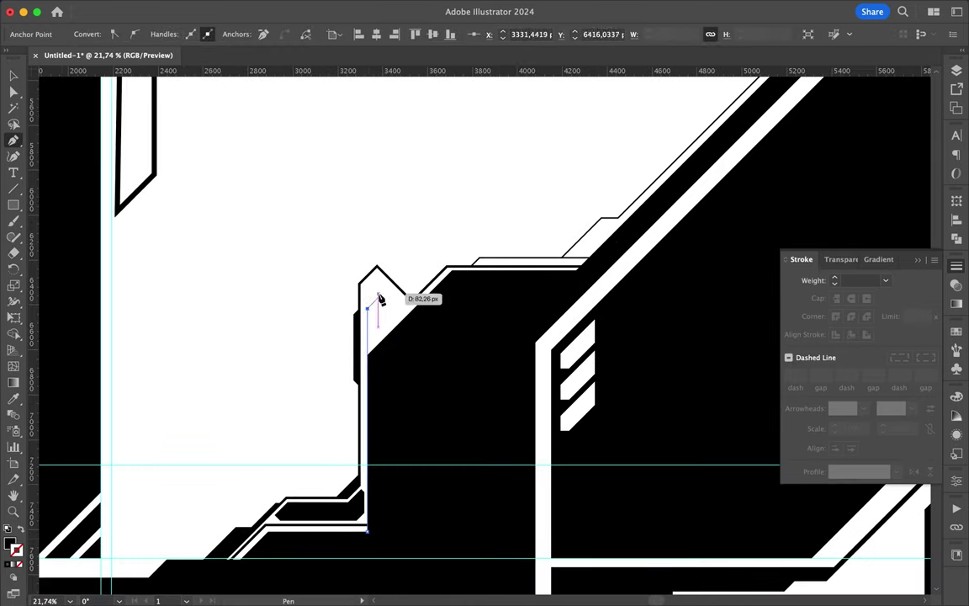
key(v)
click(454, 223)
Step: Draw a thin 5 pt stepped line along the right black arm
alt+scroll(357, 228, down, 3)
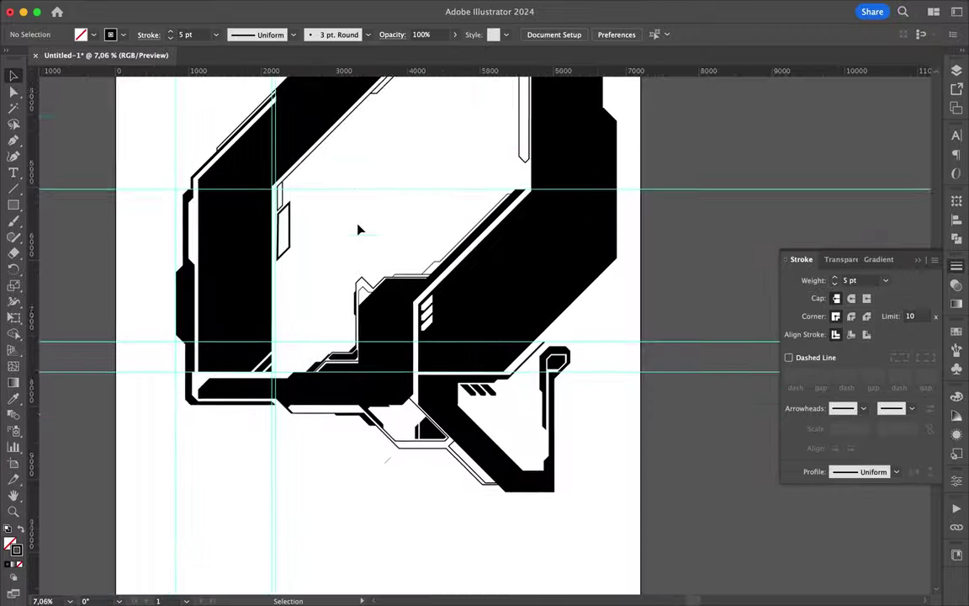
alt+scroll(692, 201, up, 1)
alt+scroll(599, 156, up, 3)
click(553, 145)
scroll(553, 294, down, 3)
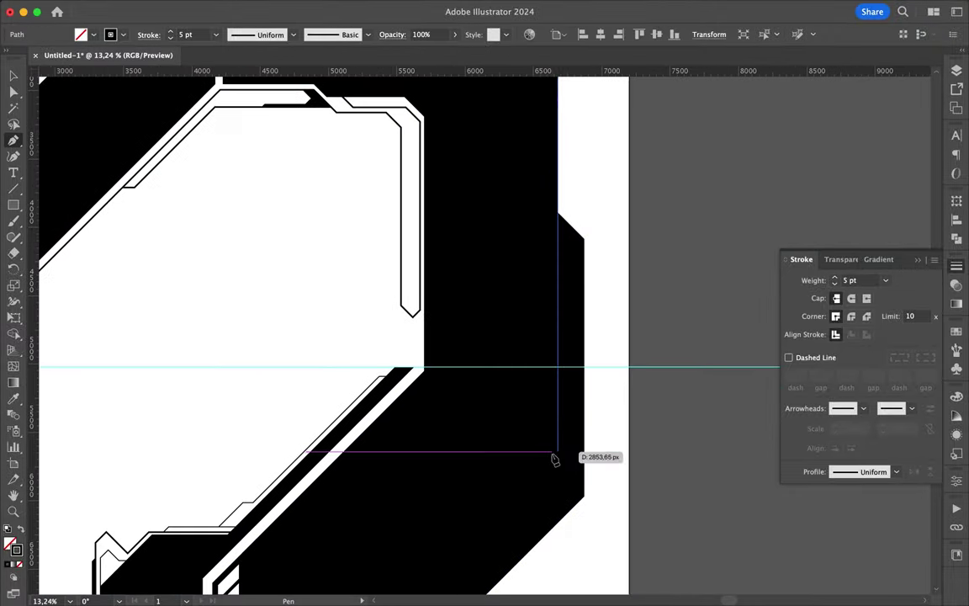
drag(553, 510, 556, 380)
alt+scroll(451, 481, down, 2)
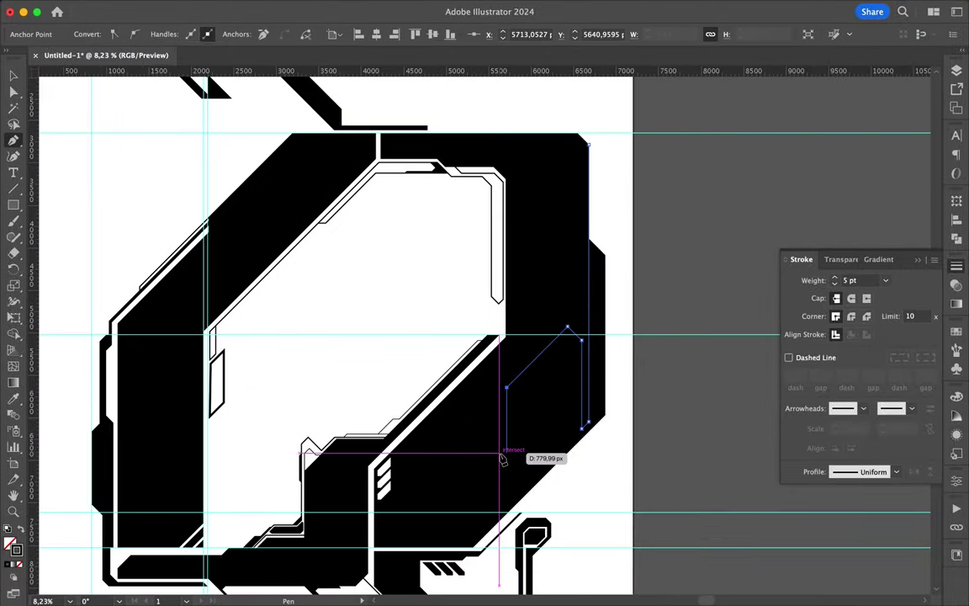
key(Escape)
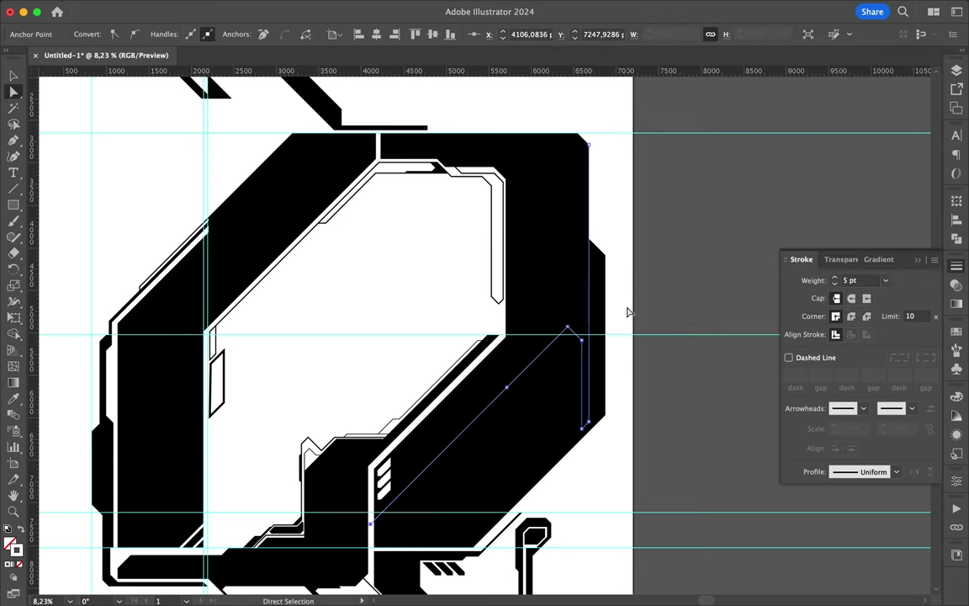
Step: Start a new pointed, peaked path inside the right black band
click(627, 309)
alt+scroll(603, 292, up, 1)
alt+scroll(539, 339, up, 4)
drag(504, 373, 512, 374)
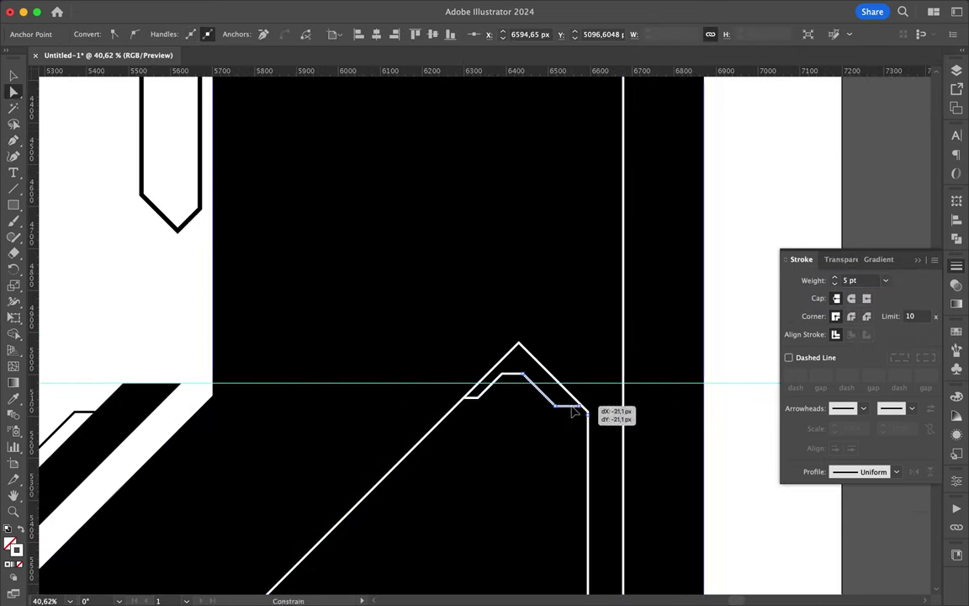
Step: Close the peaked path into a solid white chevron band and adjust one of its corners
drag(573, 409, 582, 409)
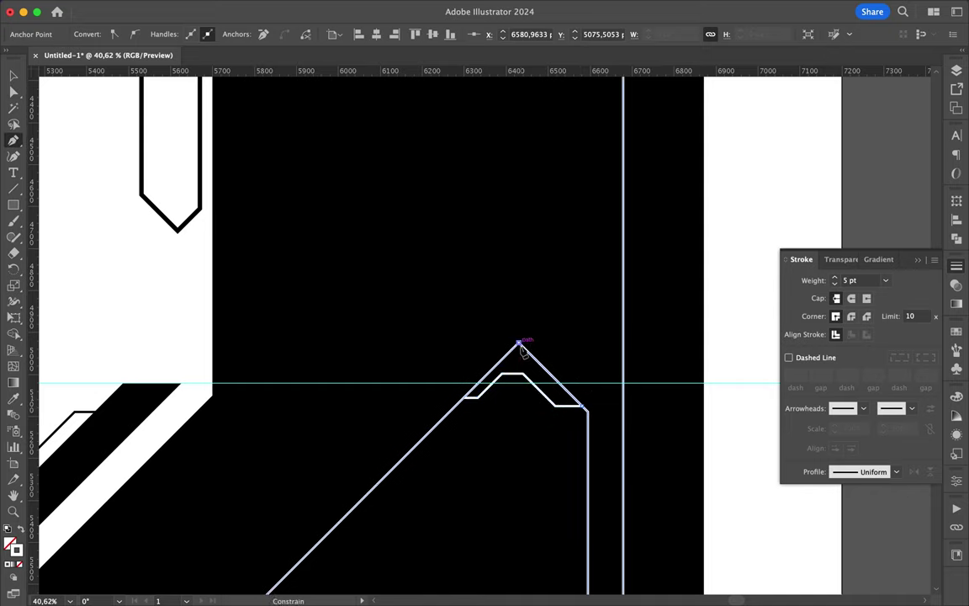
click(475, 393)
key(v)
scroll(653, 454, up, 2)
drag(515, 495, 515, 495)
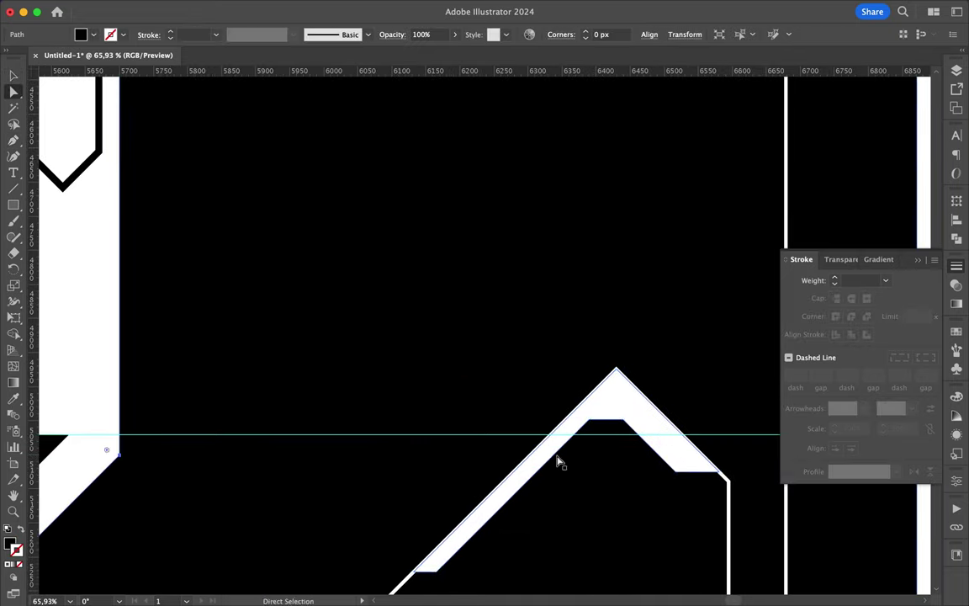
scroll(599, 439, down, 3)
Step: Draw a short white line with a vertical tick along the arm's diagonal, matching the existing white stroke
key(p)
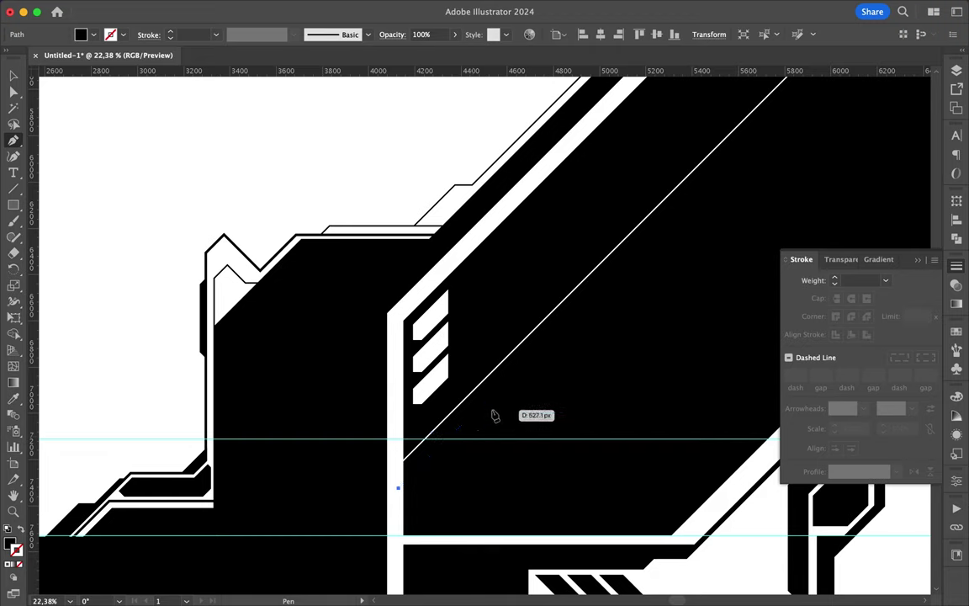
click(483, 383)
click(469, 392)
key(v)
scroll(461, 345, up, 3)
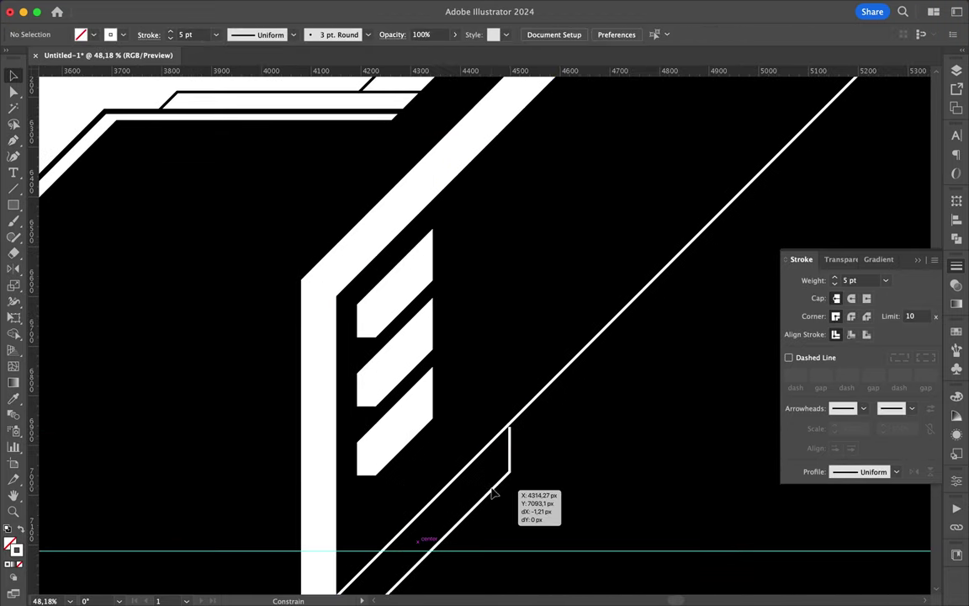
scroll(538, 422, up, 3)
scroll(416, 493, down, 6)
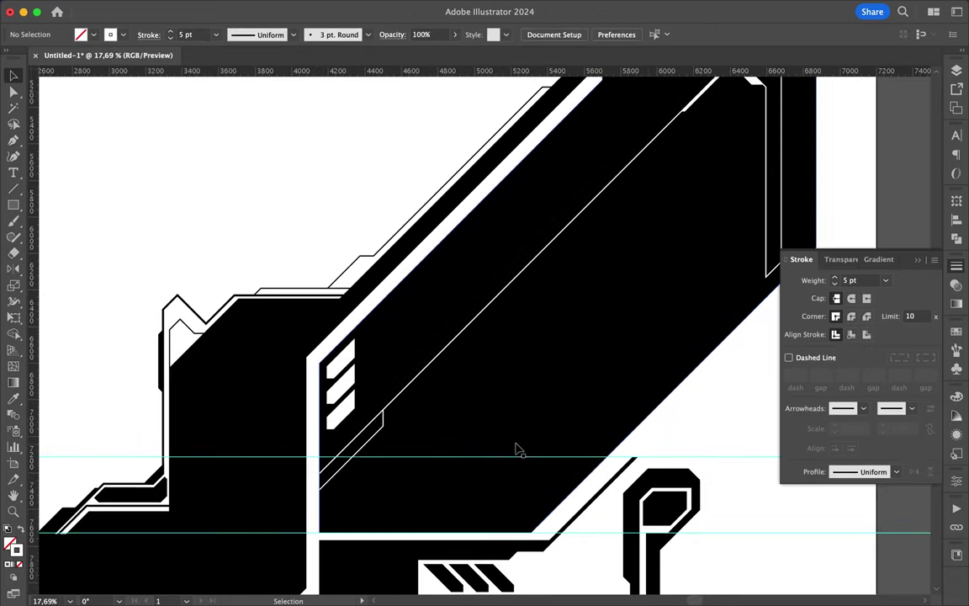
scroll(577, 450, down, 3)
scroll(731, 227, down, 2)
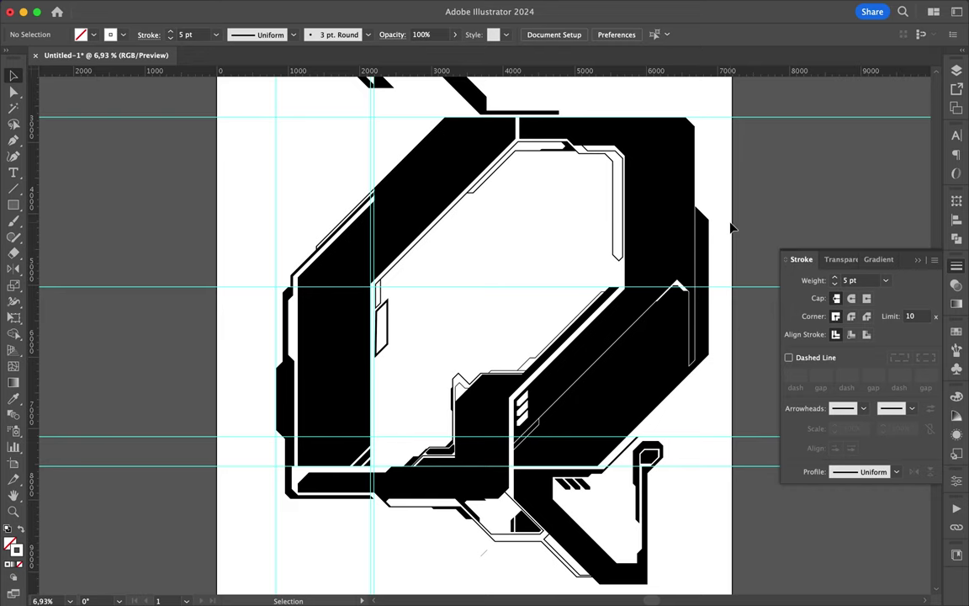
scroll(622, 243, up, 2)
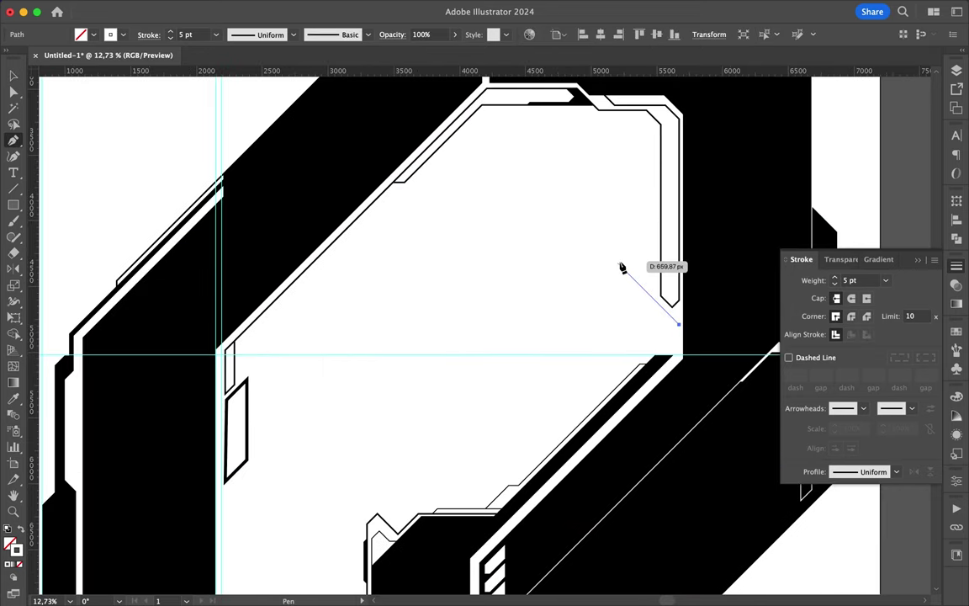
Step: Draw a new outline in the counter, give it the black 10 pt stroke, and raise its top corner
click(615, 259)
click(614, 137)
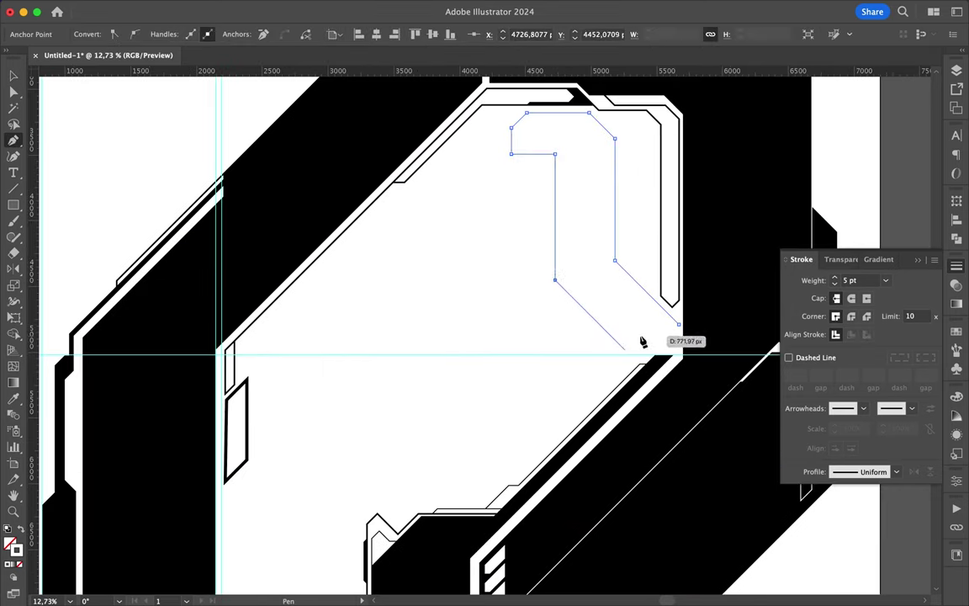
click(664, 271)
key(v)
click(564, 264)
click(555, 281)
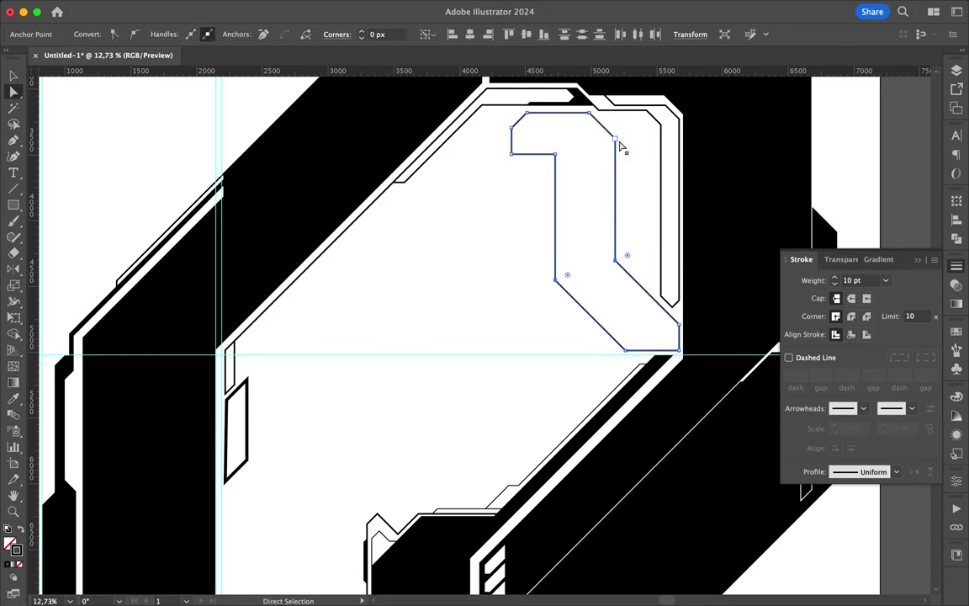
drag(615, 261, 562, 189)
Step: Lower the right side's top anchor and continue the path diagonally, snapping its endpoint to the intersection
scroll(555, 160, up, 3)
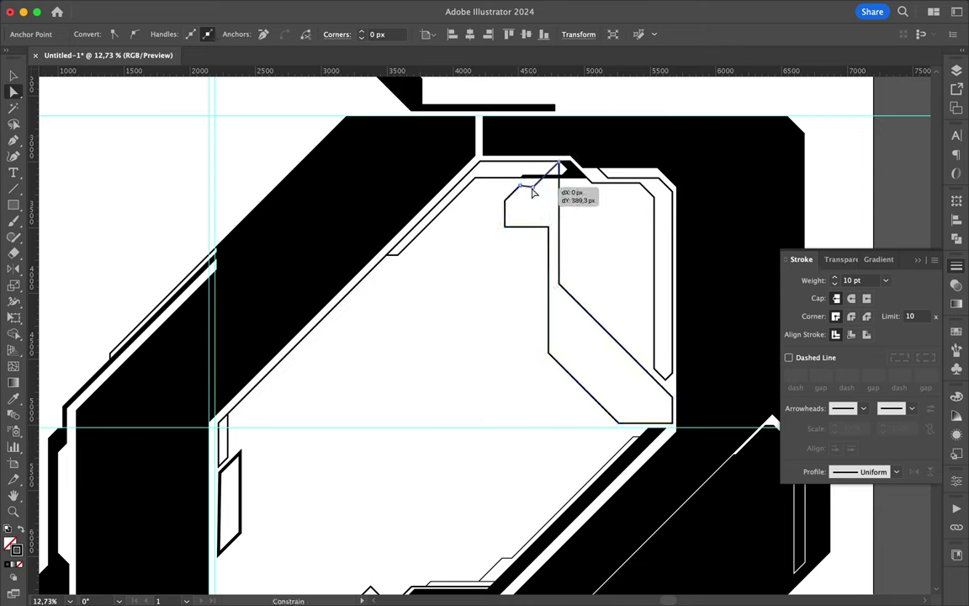
scroll(560, 185, up, 3)
scroll(555, 189, up, 3)
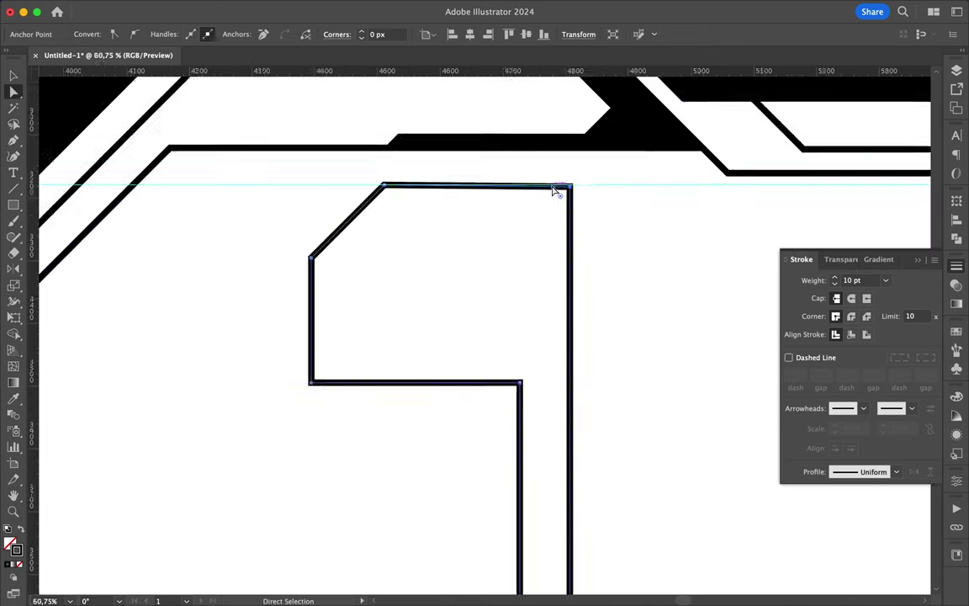
scroll(580, 187, up, 3)
scroll(592, 188, up, 2)
scroll(588, 198, down, 7)
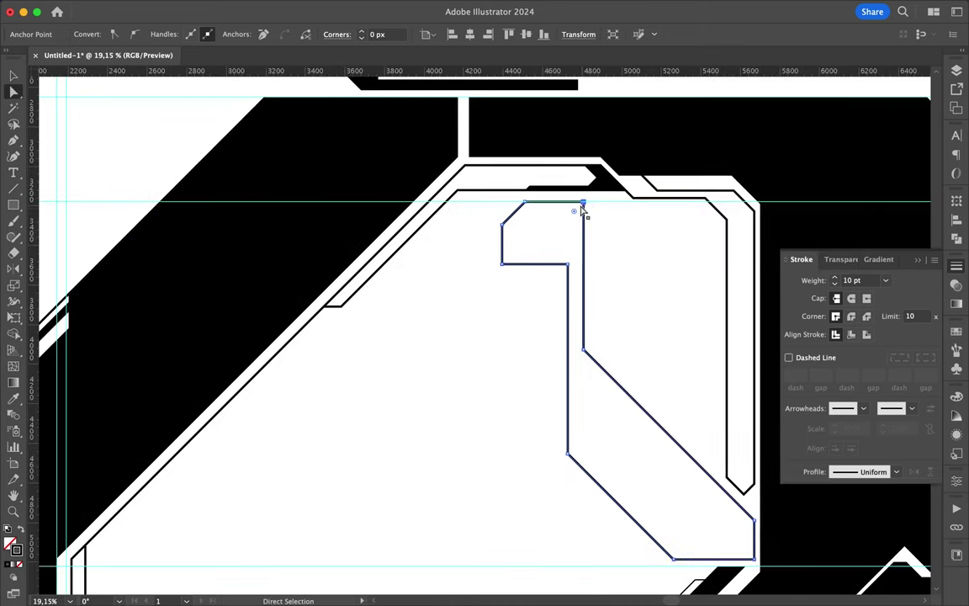
drag(583, 202, 583, 275)
key(p)
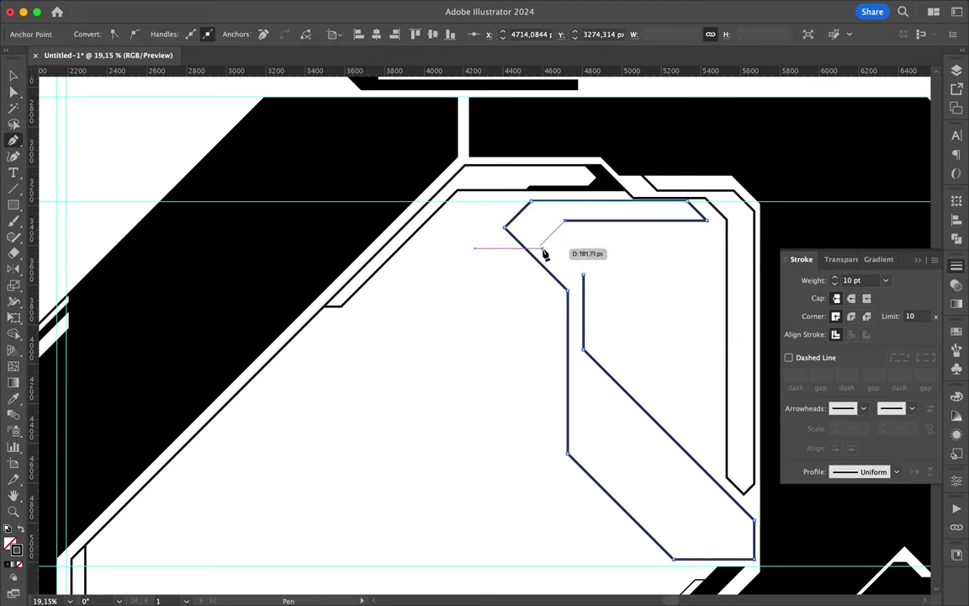
click(544, 254)
scroll(547, 256, up, 5)
drag(549, 271, 551, 269)
right_click(551, 269)
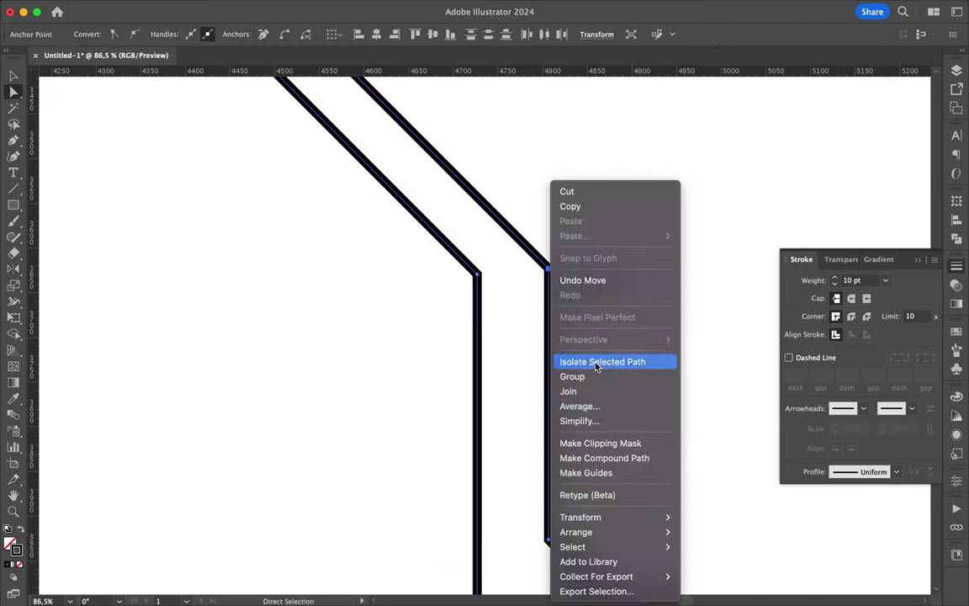
Step: Reposition an inner-path anchor and join the open ends into a closed tab with Ctrl+J
click(610, 329)
scroll(623, 332, down, 7)
scroll(645, 270, up, 3)
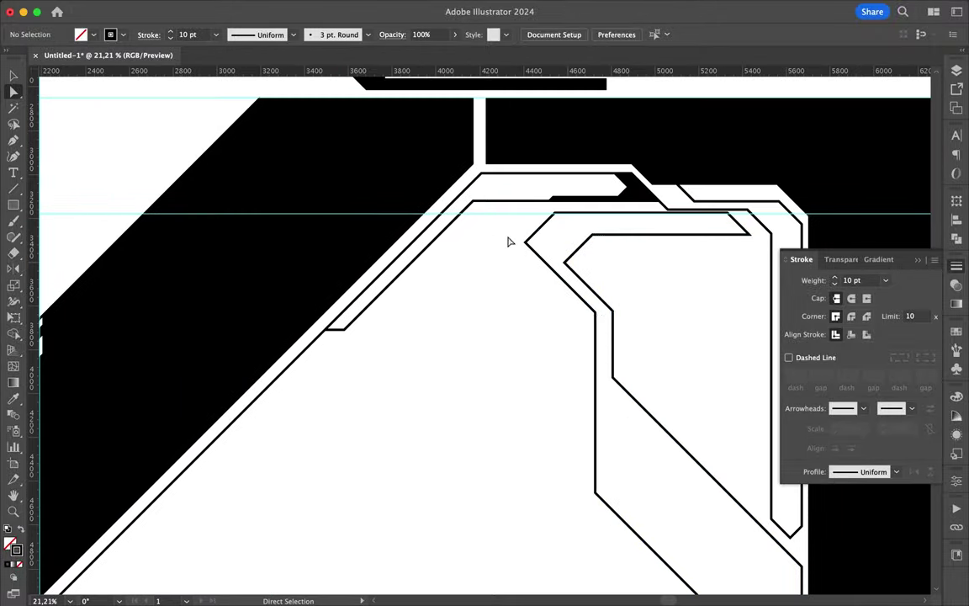
mouse_move(589, 318)
mouse_down()
mouse_move(613, 356)
mouse_move(560, 305)
mouse_up()
scroll(559, 303, down, 5)
scroll(576, 307, up, 5)
click(576, 307)
key(ctrl+j)
scroll(561, 305, up, 3)
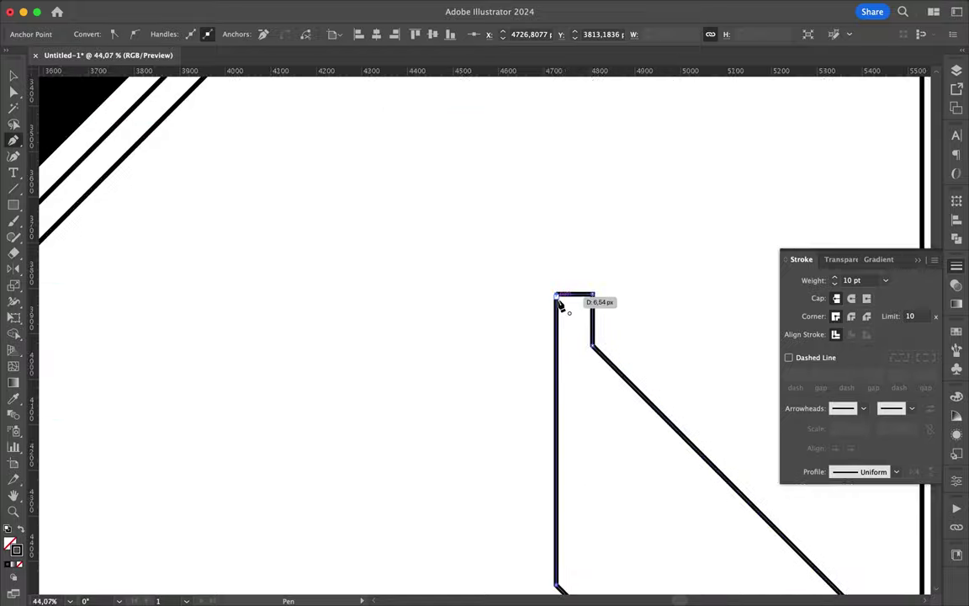
scroll(622, 261, down, 5)
scroll(633, 307, up, 3)
key(v)
scroll(629, 306, down, 5)
scroll(573, 371, up, 2)
Step: Draw a vertical divider line from the tab's lower-left corner up to near its top
key(p)
click(572, 391)
click(572, 168)
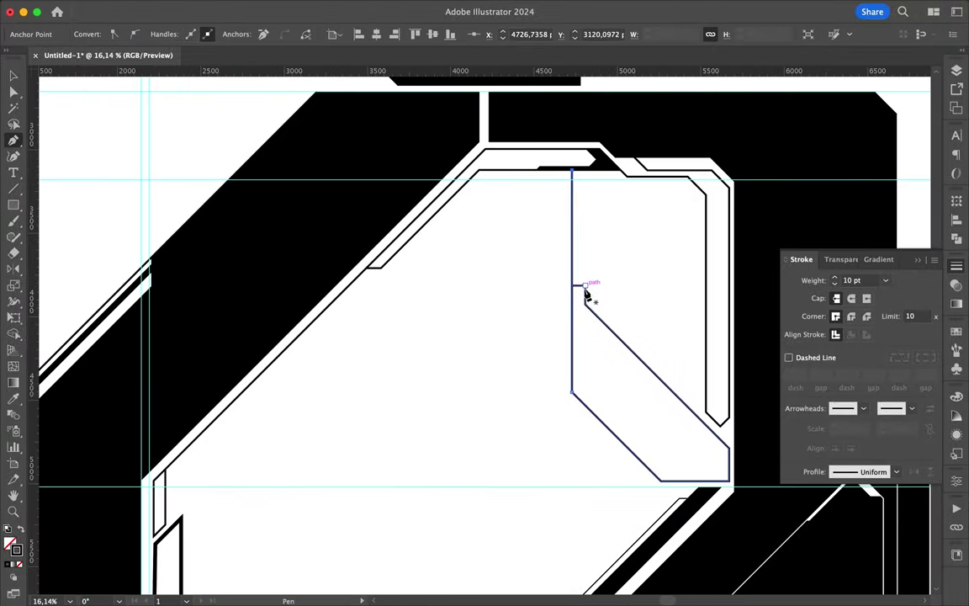
key(v)
key(ctrl+shift+a)
scroll(601, 238, up, 3)
scroll(680, 424, down, 3)
scroll(681, 424, right, 2)
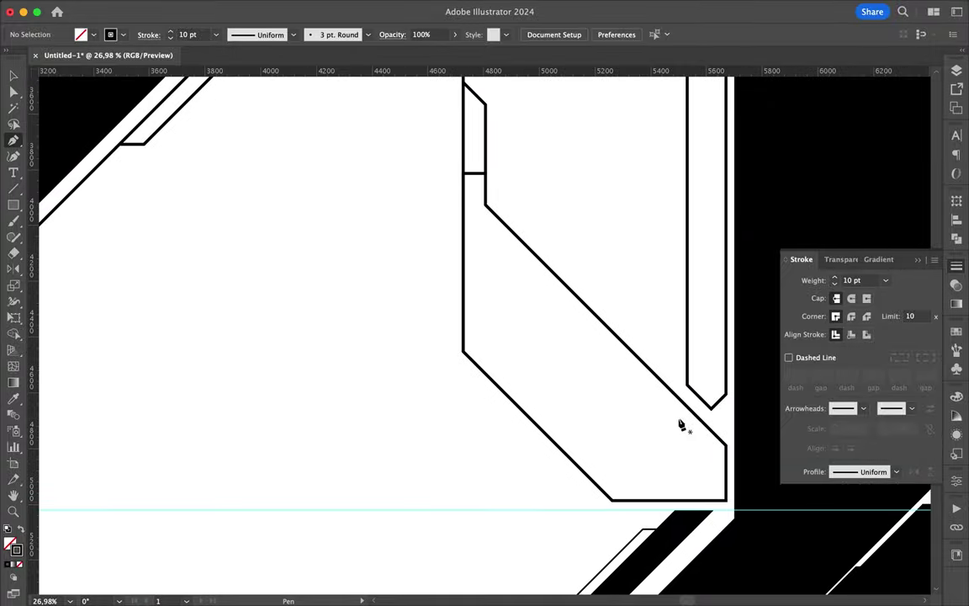
Step: Draw a black-filled sliver along the tab's lower diagonal edge
click(701, 500)
click(713, 448)
click(669, 393)
scroll(669, 393, up, 3)
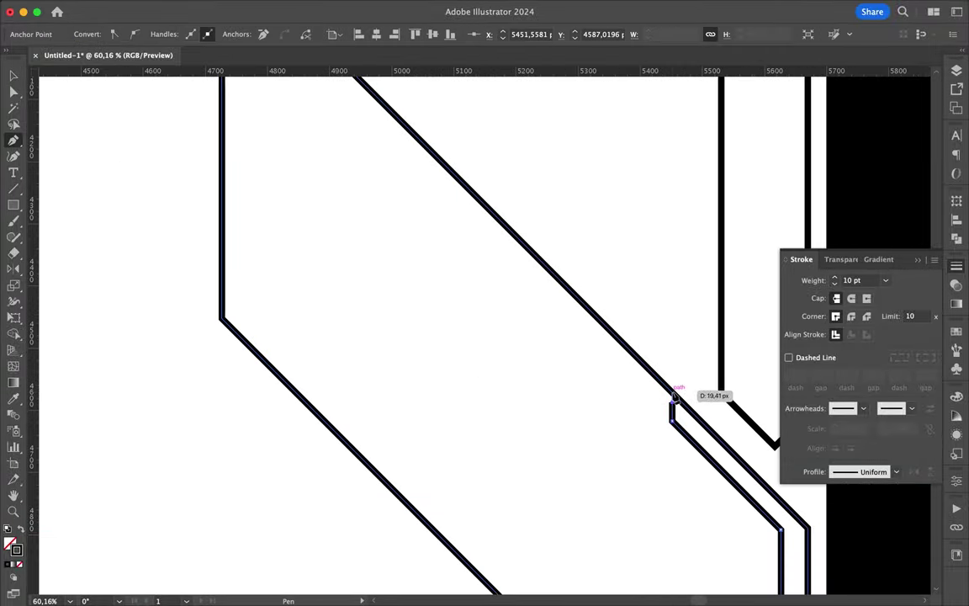
scroll(669, 393, down, 2)
click(714, 465)
click(681, 561)
key(v)
key(ctrl+shift+a)
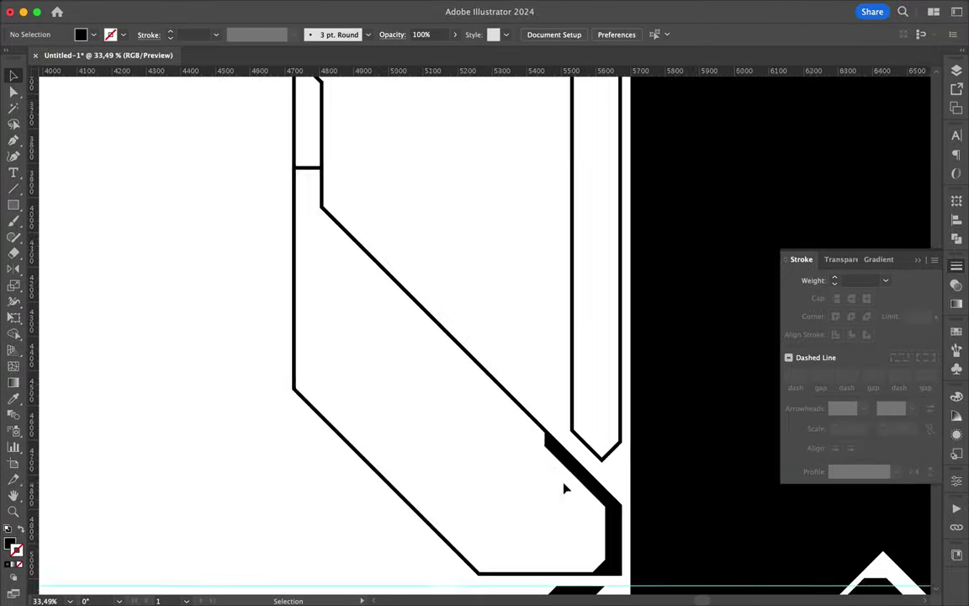
scroll(564, 484, up, 3)
click(559, 429)
scroll(551, 478, down, 2)
click(551, 477)
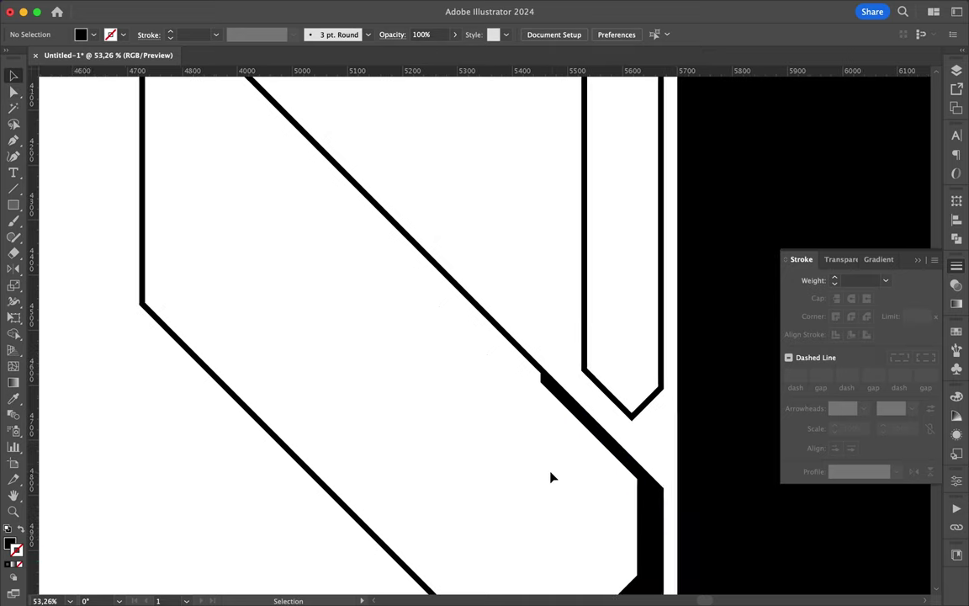
click(589, 471)
Step: Extend the sliver's bottom edge and fine-tune its anchors with Direct Selection
key(p)
click(637, 538)
key(a)
key(ctrl+shift+a)
scroll(558, 389, up, 3)
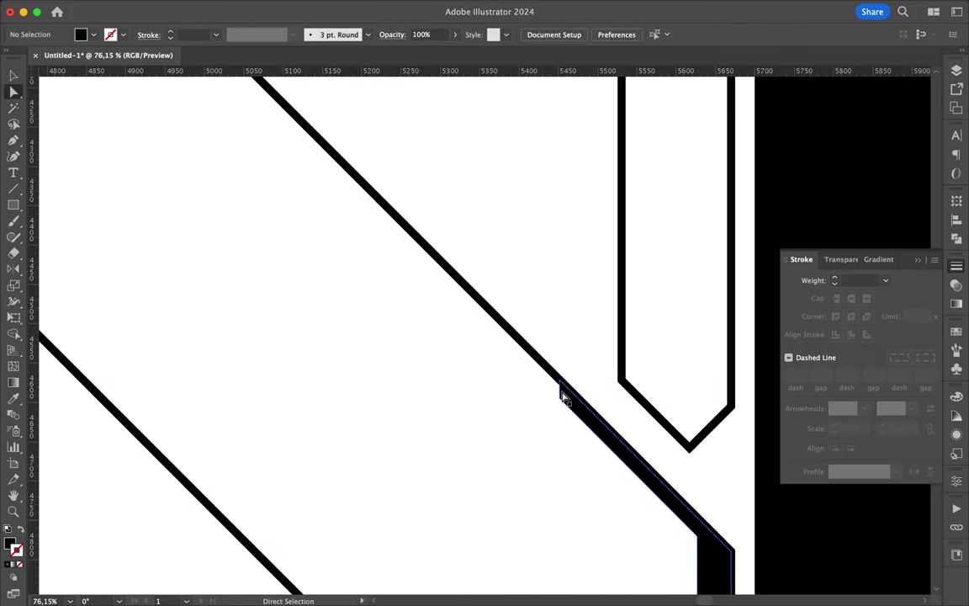
scroll(530, 420, down, 4)
scroll(530, 419, down, 1)
scroll(596, 488, up, 4)
scroll(589, 454, down, 5)
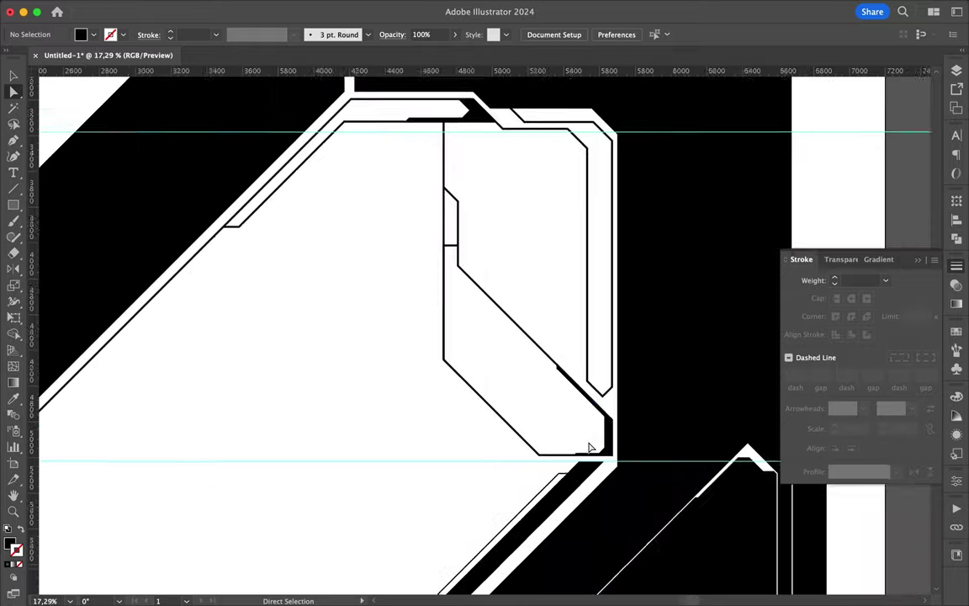
scroll(480, 319, up, 2)
click(478, 324)
click(520, 289)
click(495, 352)
key(v)
key(ctrl+shift+a)
scroll(400, 361, down, 3)
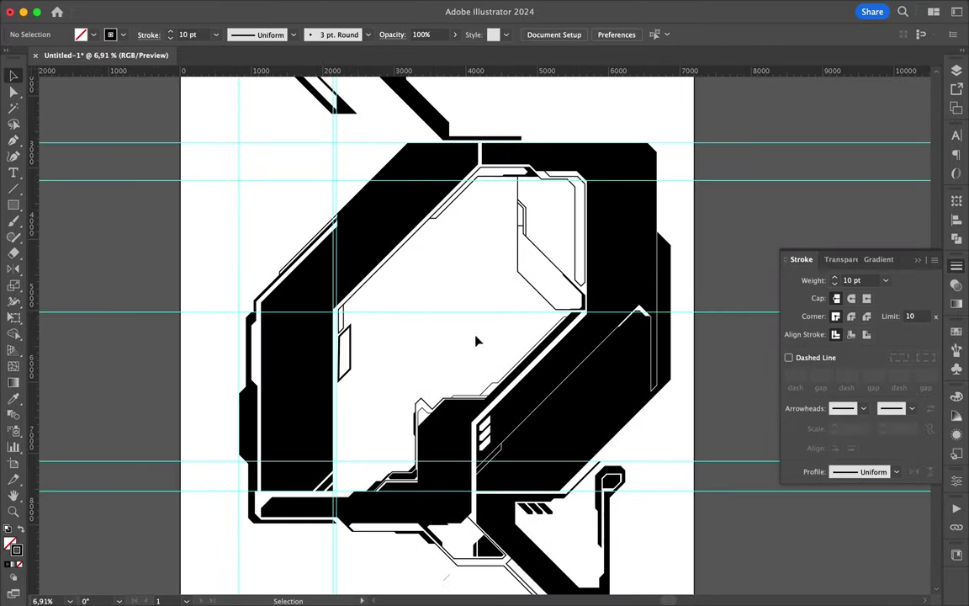
Step: Draw a closed 5 pt outline shape below the letter's lower-right leg
scroll(696, 476, down, 2)
scroll(696, 476, left, 2)
scroll(696, 476, down, 1)
key(p)
click(641, 532)
click(659, 535)
scroll(717, 576, up, 3)
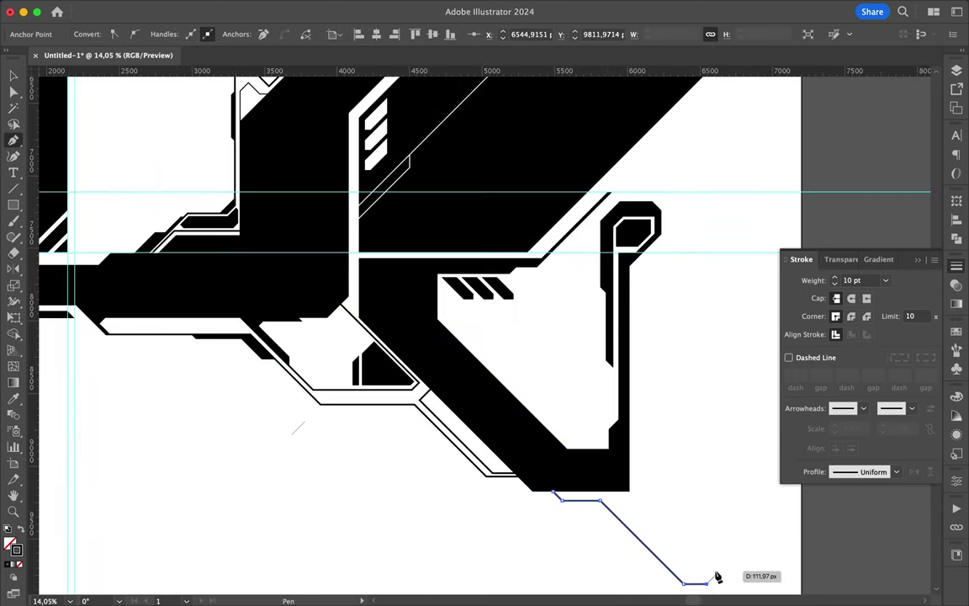
click(626, 387)
key(v)
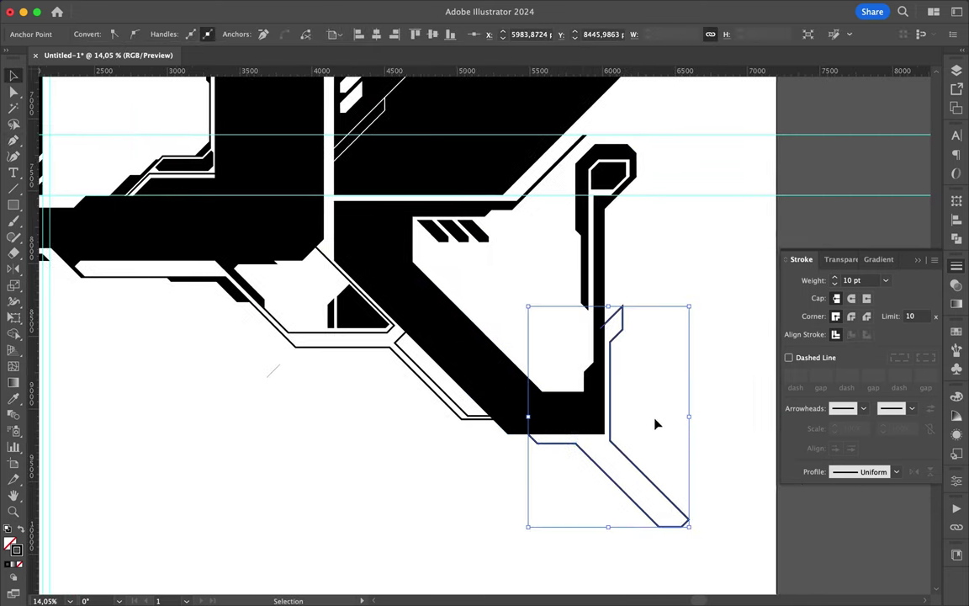
Step: Add an inner 5 pt line running down along the new outline's diagonal
click(727, 439)
scroll(727, 439, down, 1)
scroll(705, 448, down, 1)
scroll(743, 402, up, 2)
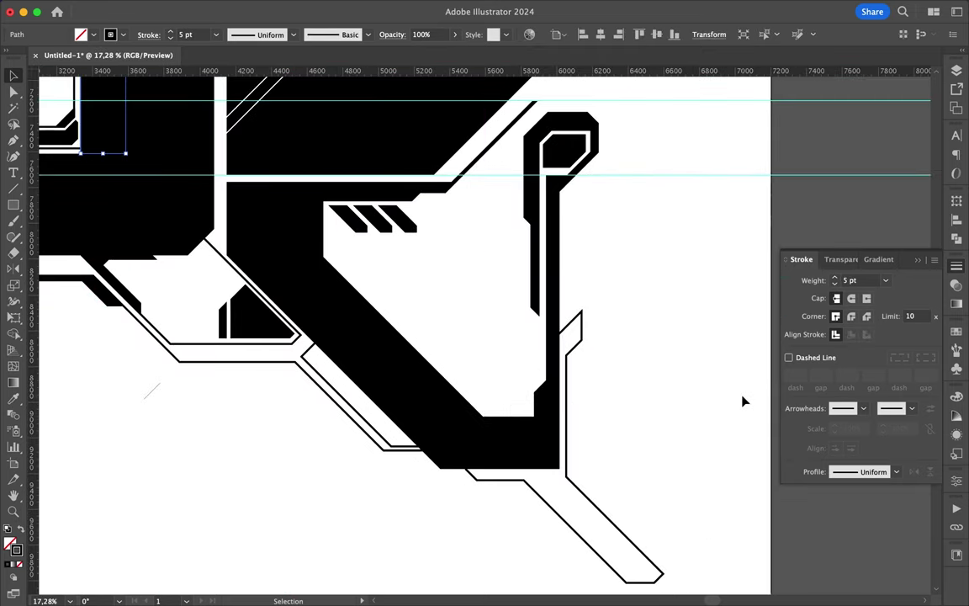
click(491, 484)
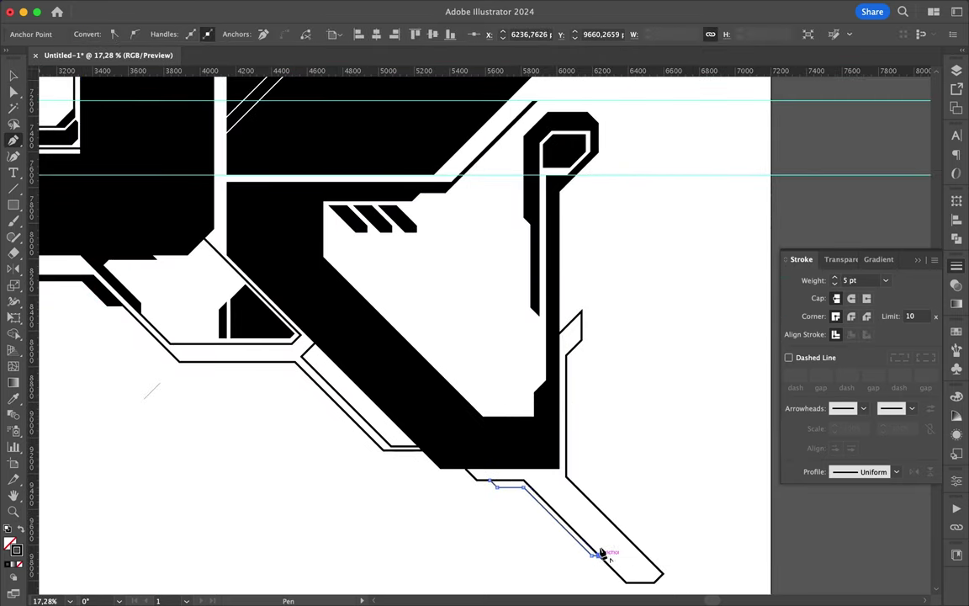
key(Escape)
scroll(601, 562, down, 1)
scroll(619, 419, up, 1)
click(578, 324)
click(578, 444)
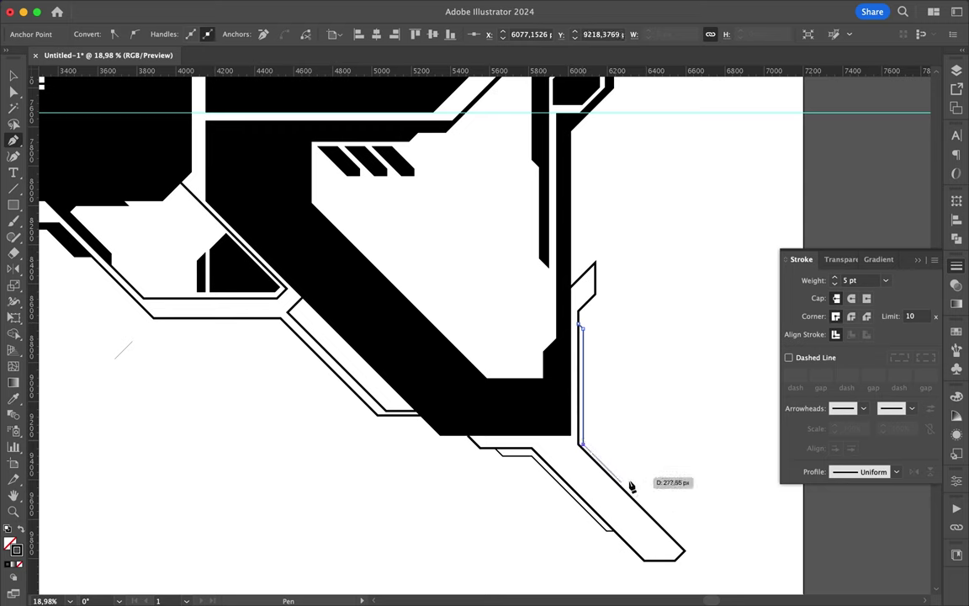
scroll(629, 488, up, 1)
click(633, 496)
scroll(640, 437, up, 1)
click(541, 239)
key(Escape)
Step: Draw a closed four-corner shape inside the white band
scroll(466, 260, down, 3)
scroll(378, 272, up, 3)
scroll(391, 336, up, 1)
click(372, 326)
click(389, 352)
click(713, 351)
click(724, 329)
click(371, 326)
scroll(543, 371, down, 3)
scroll(543, 371, up, 1)
scroll(533, 357, up, 1)
scroll(394, 333, up, 1)
Step: Add a short outline inside the lower band and nudge its corner anchor into alignment
key(p)
click(415, 298)
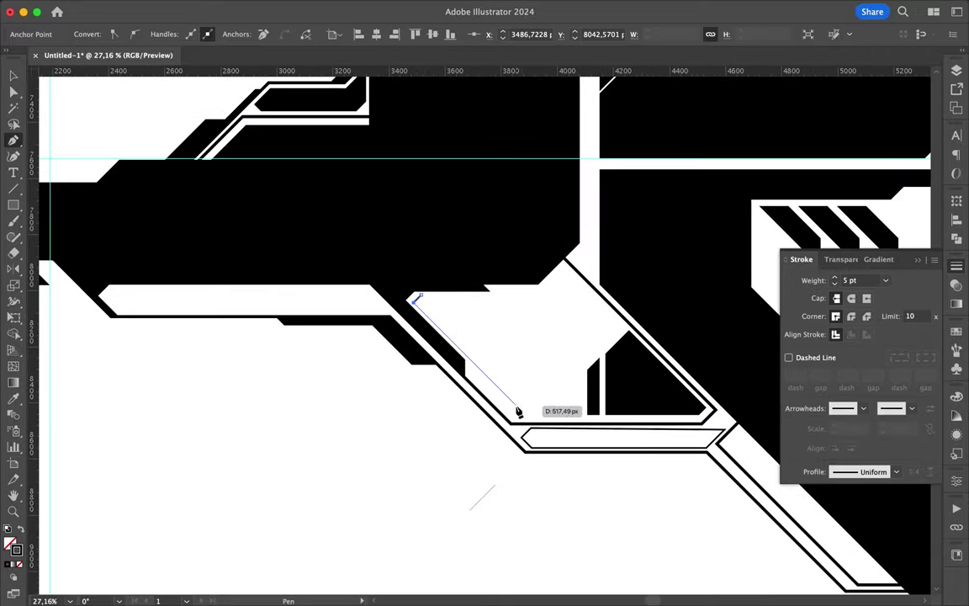
click(502, 300)
scroll(476, 296, up, 2)
scroll(626, 309, up, 2)
key(a)
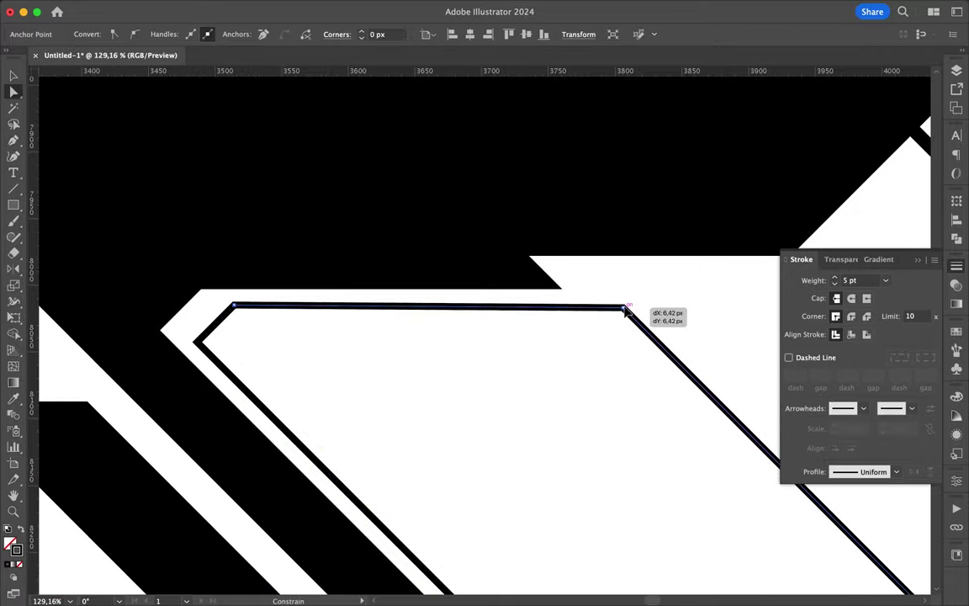
scroll(480, 309, up, 2)
scroll(480, 310, down, 5)
scroll(467, 465, up, 3)
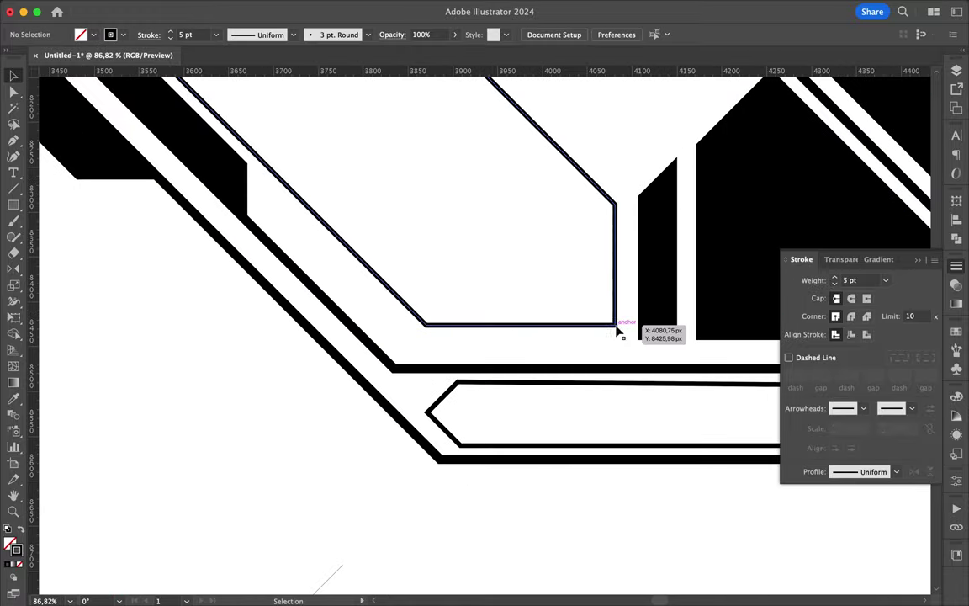
click(617, 337)
drag(426, 325, 443, 332)
key(super+shift+a)
scroll(443, 336, down, 3)
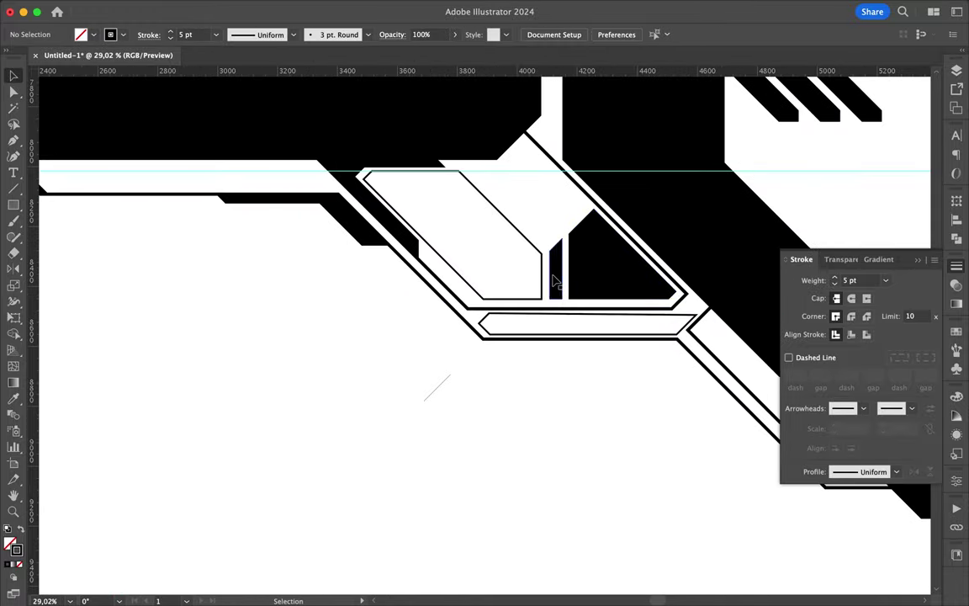
scroll(545, 374, up, 3)
Step: Line up a sliver anchor and draw a closed black sliver along the outline's diagonal
key(p)
drag(538, 380, 538, 320)
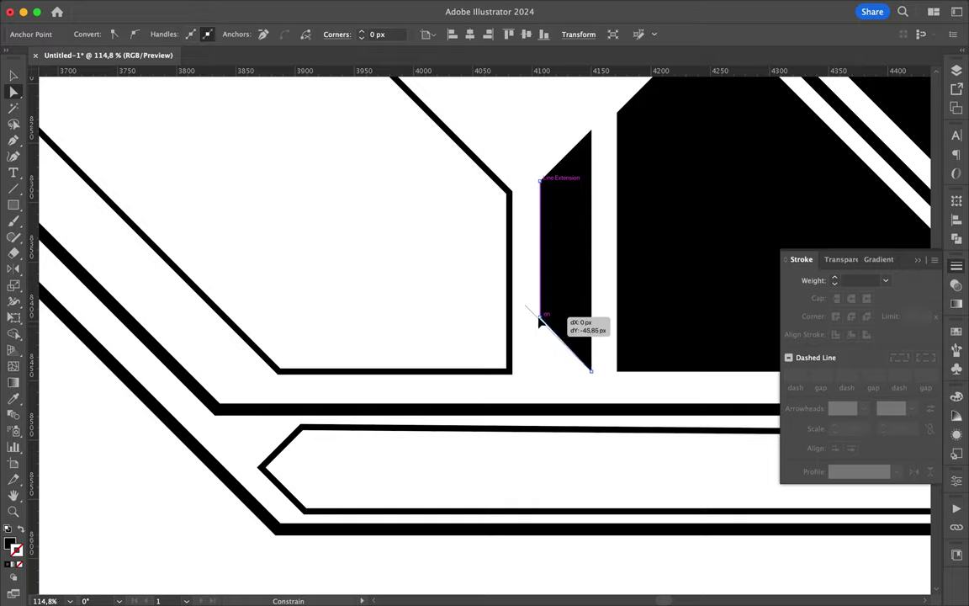
key(a)
scroll(532, 304, down, 4)
scroll(538, 252, up, 2)
scroll(382, 190, up, 2)
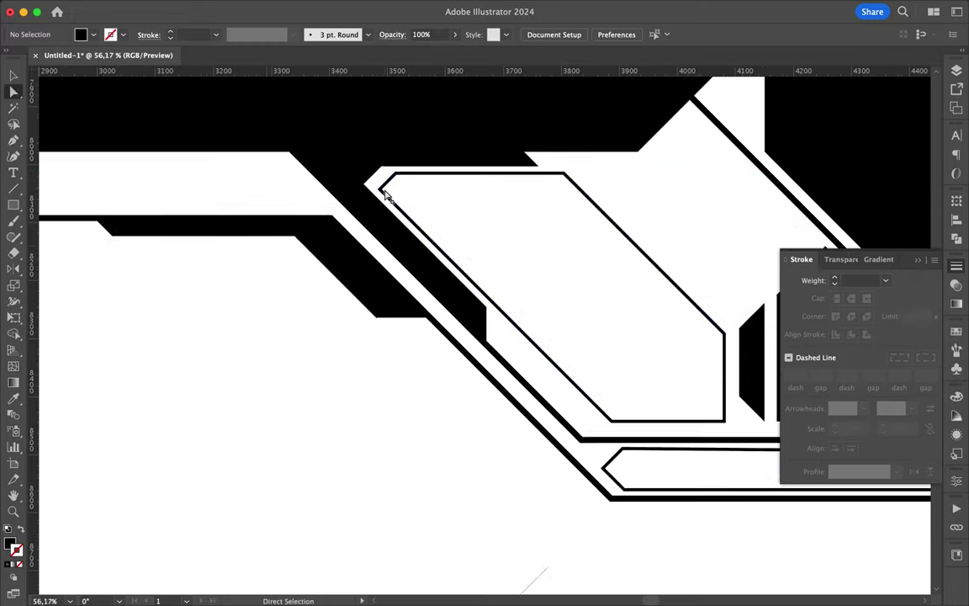
key(p)
click(391, 199)
click(521, 317)
click(562, 317)
click(693, 448)
click(686, 457)
click(662, 457)
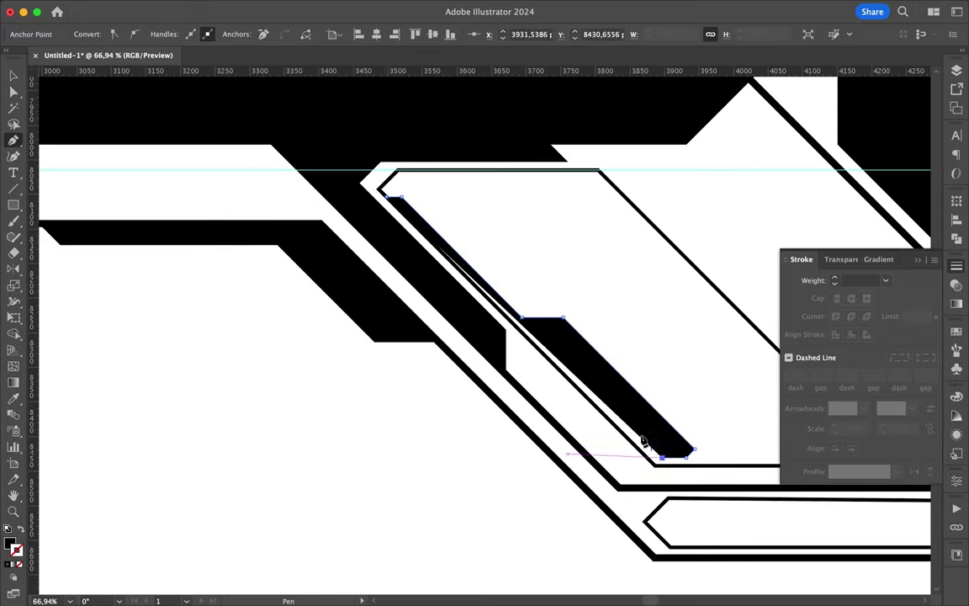
click(392, 202)
key(v)
scroll(571, 260, down, 5)
scroll(476, 243, down, 2)
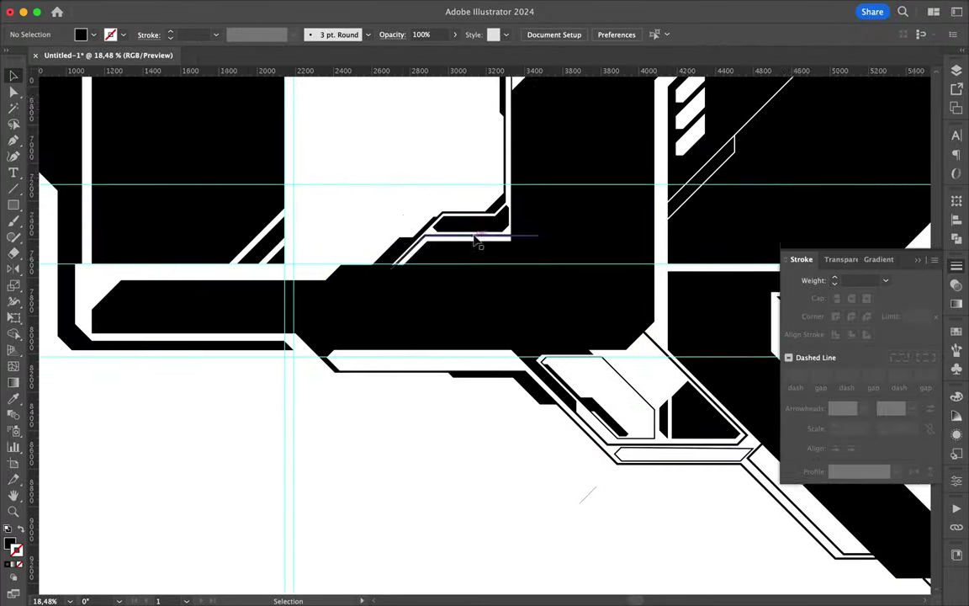
Step: Copy the parallelogram to its right, recolour it and pull one anchor downward
scroll(53, 238, left, 3)
scroll(202, 318, up, 2)
scroll(361, 329, up, 2)
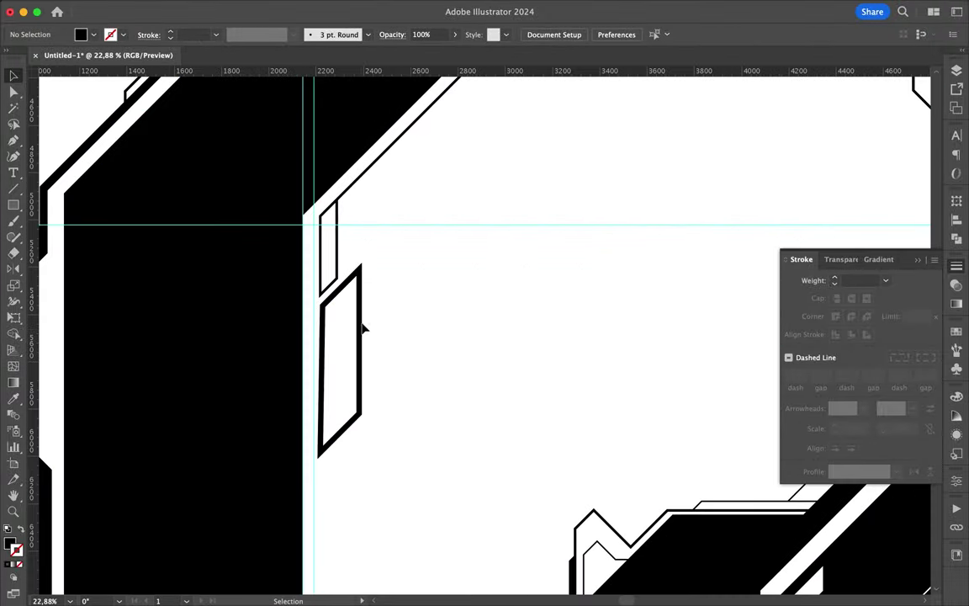
drag(361, 329, 424, 329)
drag(14, 269, 50, 285)
key(Escape)
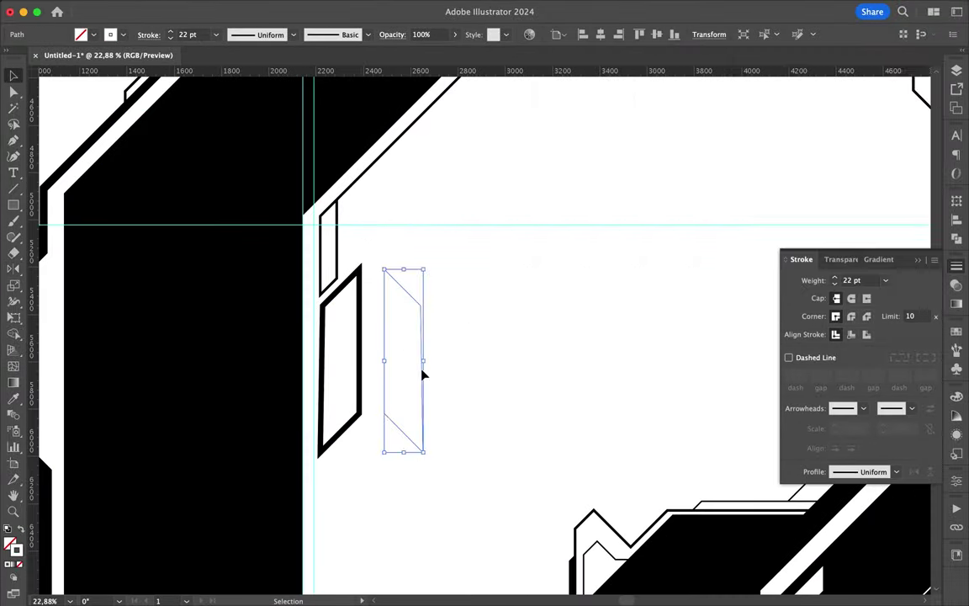
scroll(421, 374, up, 2)
key(a)
mouse_move(411, 252)
mouse_down()
mouse_move(414, 267)
mouse_move(210, 324)
mouse_up()
Step: Slide the white parallelogram onto the black column and copy it straight to the right
key(ctrl+y)
scroll(206, 325, up, 2)
key(v)
scroll(192, 450, down, 2)
key(a)
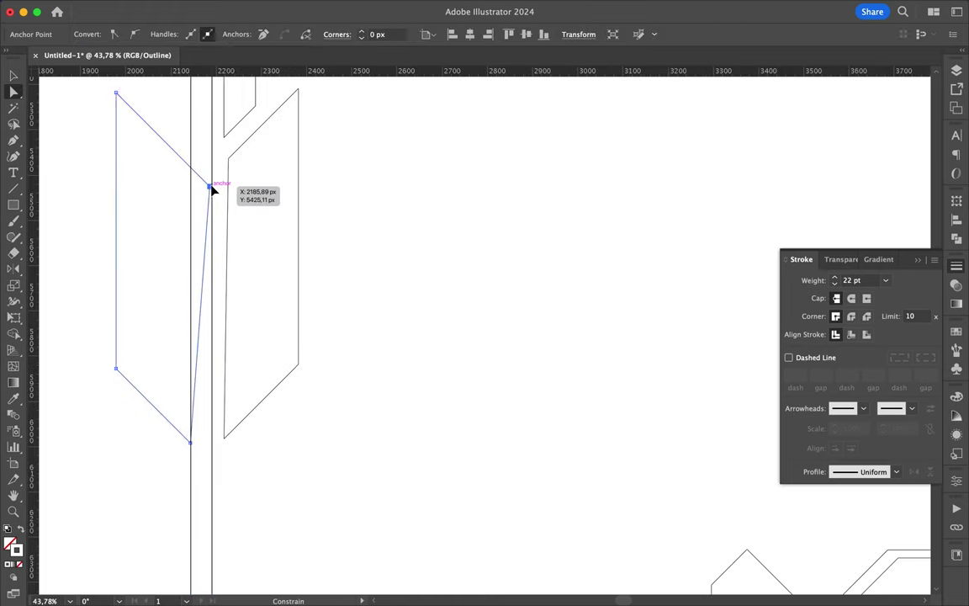
scroll(290, 406, down, 2)
key(ctrl+y)
drag(204, 345, 182, 347)
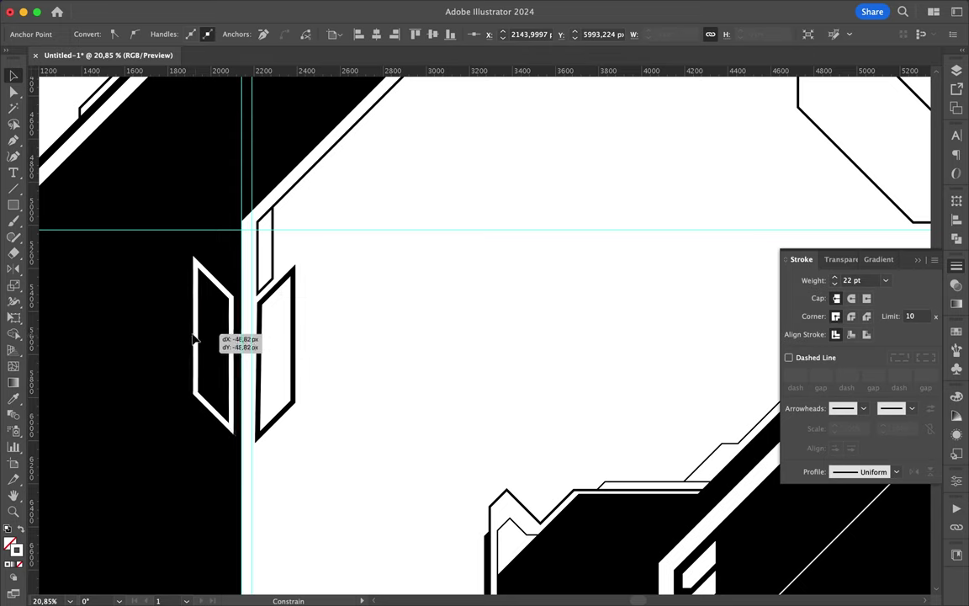
drag(238, 385, 316, 386)
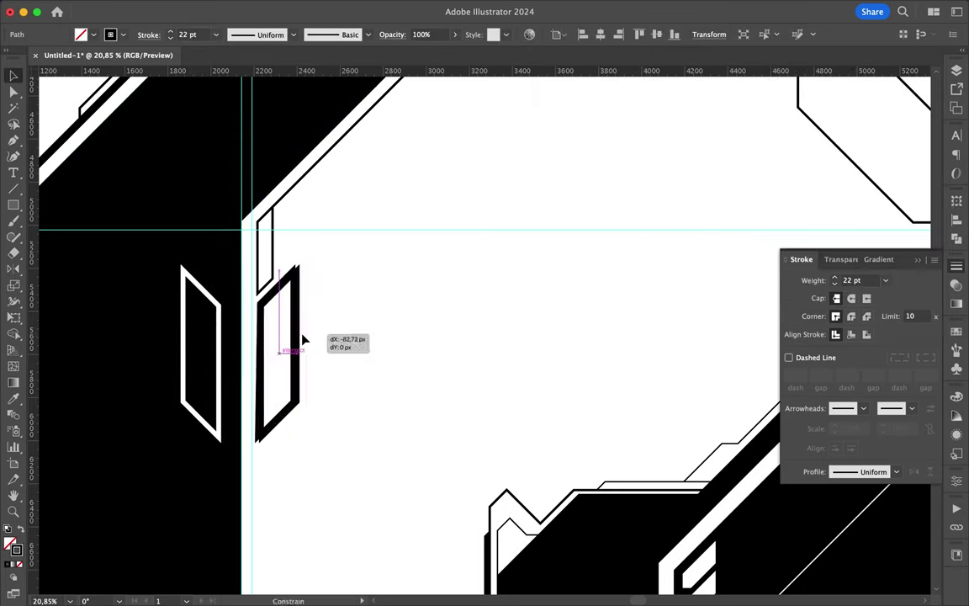
Step: Trace a white outline path along the window's left side and top
scroll(434, 278, up, 5)
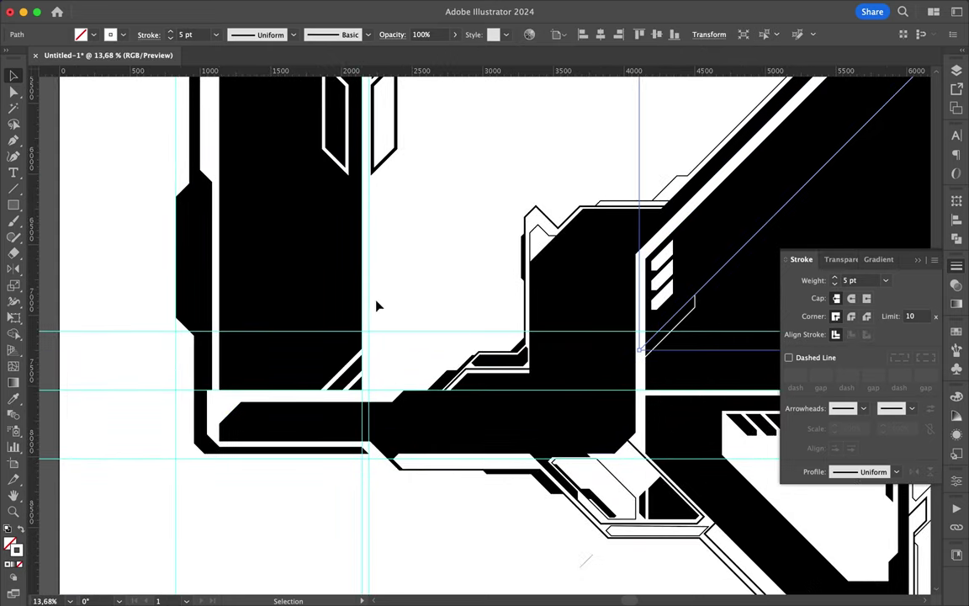
scroll(381, 306, up, 4)
key(p)
click(356, 367)
scroll(355, 369, down, 3)
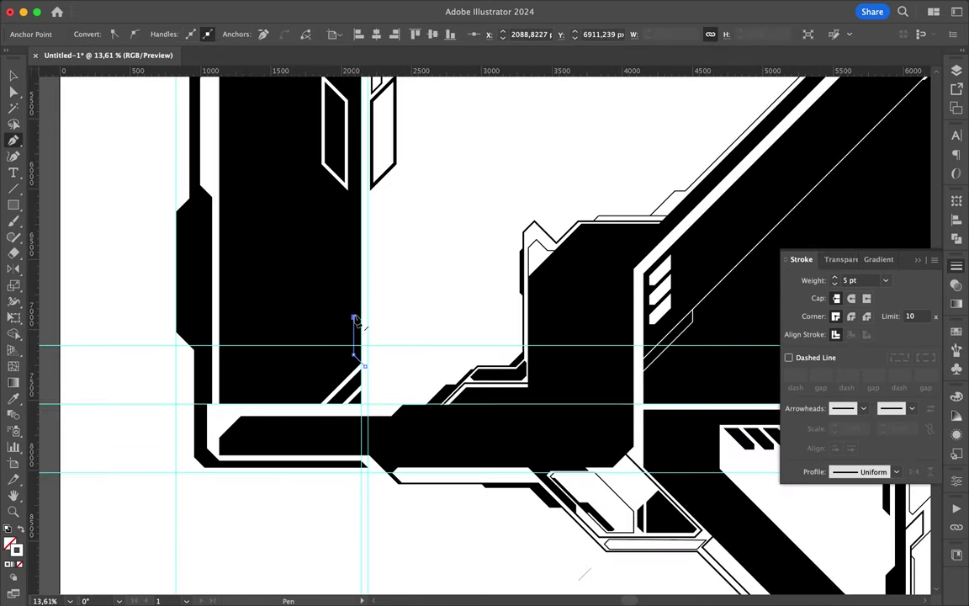
click(314, 175)
scroll(313, 175, up, 2)
click(311, 124)
click(320, 115)
click(359, 152)
scroll(349, 385, down, 4)
scroll(336, 360, up, 4)
Step: Continue the outline from its open end with diagonal and vertical segments
key(a)
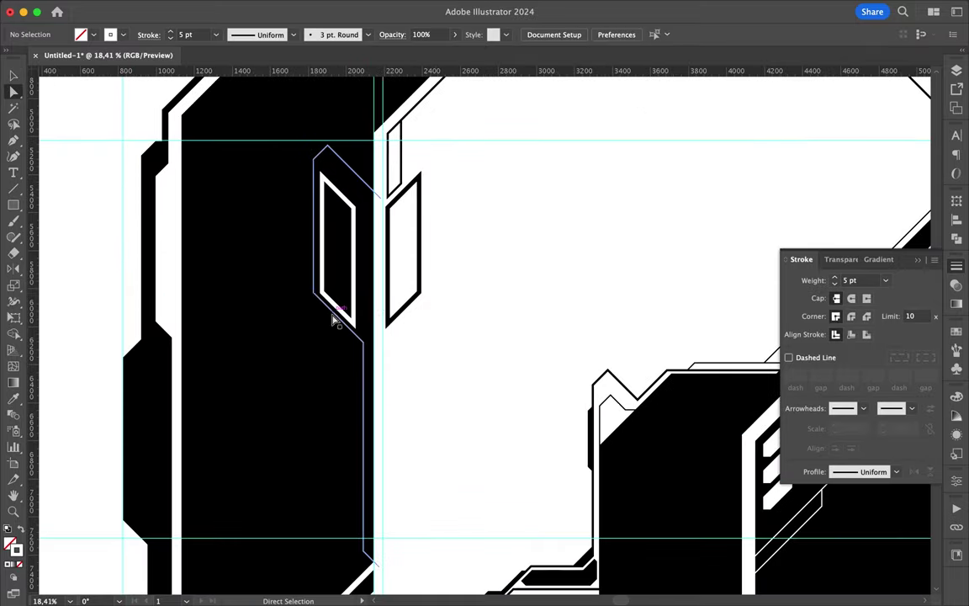
scroll(338, 248, down, 2)
click(395, 268)
key(p)
scroll(354, 420, down, 2)
scroll(353, 420, up, 4)
click(354, 477)
click(270, 393)
click(270, 296)
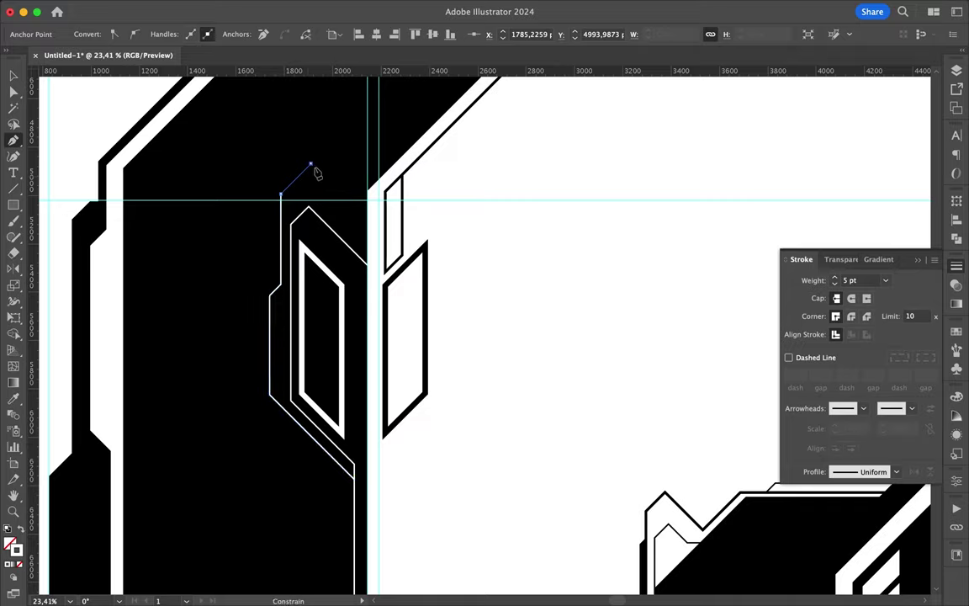
key(Escape)
Step: Add a short inner chevron line above the window
scroll(373, 200, down, 2)
scroll(401, 242, up, 3)
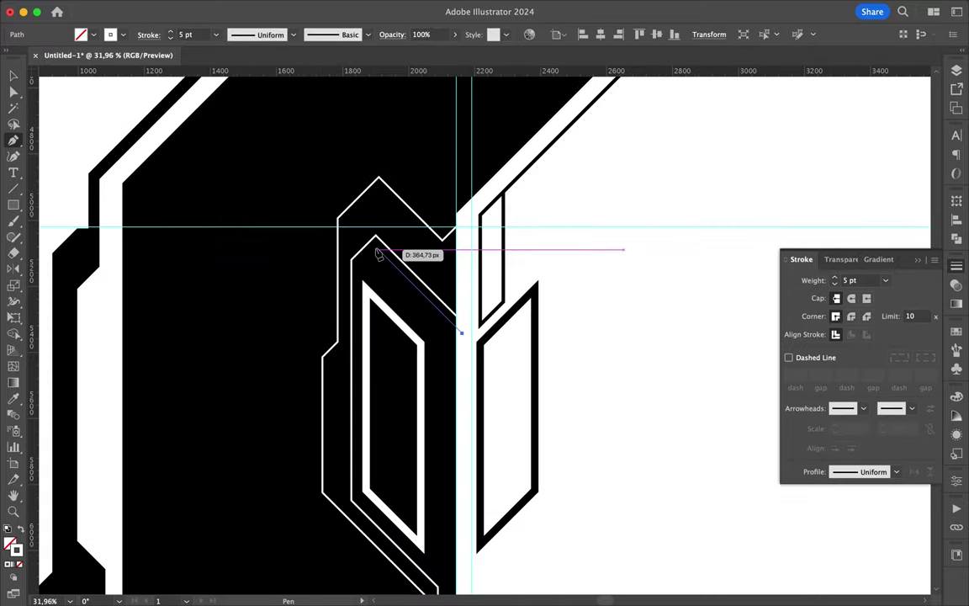
click(376, 250)
key(Escape)
scroll(643, 305, down, 2)
scroll(643, 253, down, 1)
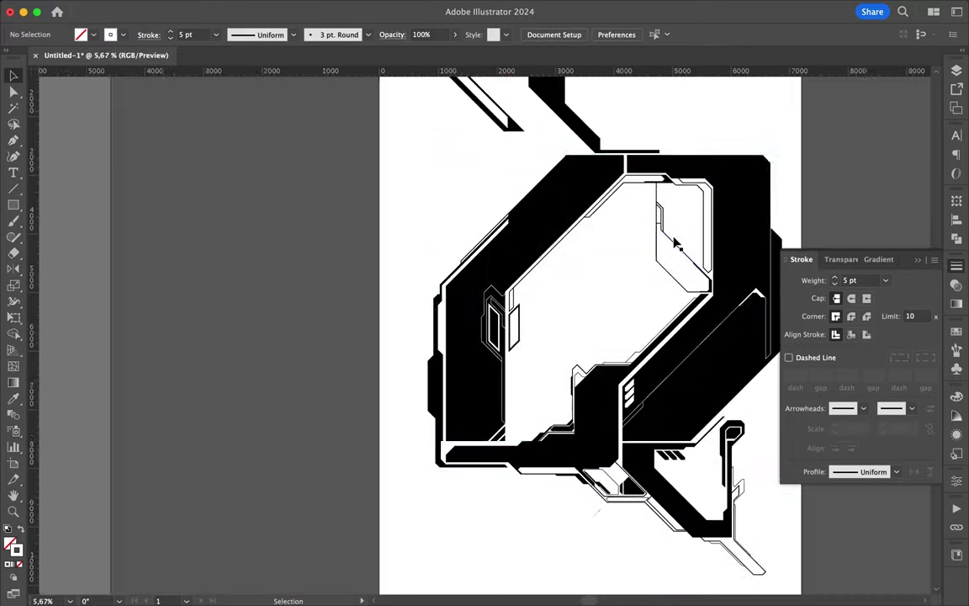
Step: Pen-draw a small slanted bar shape above the letter's top edge, checking it in Outline view
scroll(642, 184, up, 2)
scroll(686, 184, up, 1)
click(689, 181)
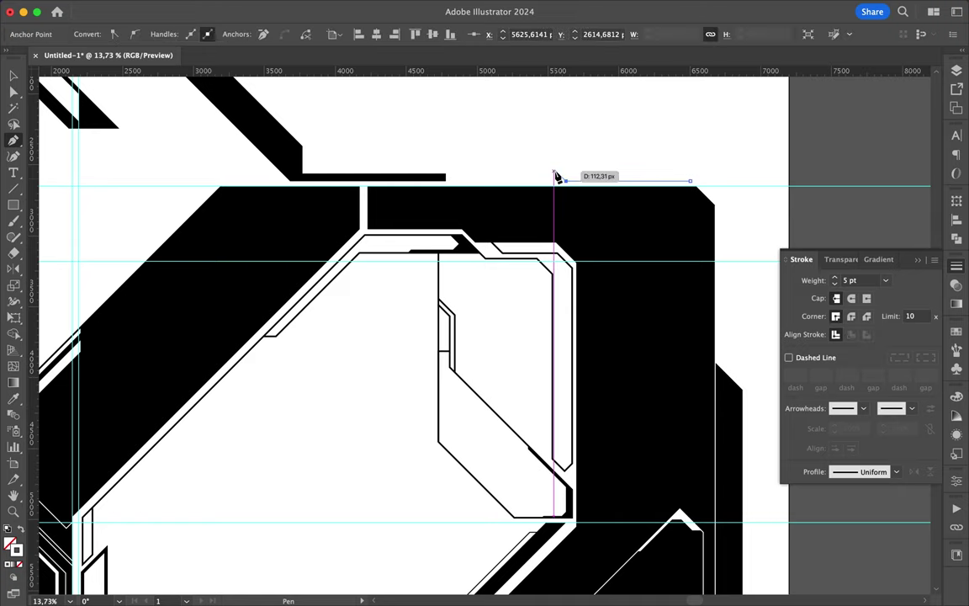
scroll(675, 178, up, 2)
scroll(664, 168, up, 2)
key(super+y)
scroll(635, 193, up, 3)
key(v)
key(a)
key(shift+super+a)
scroll(659, 181, down, 3)
key(super+y)
key(v)
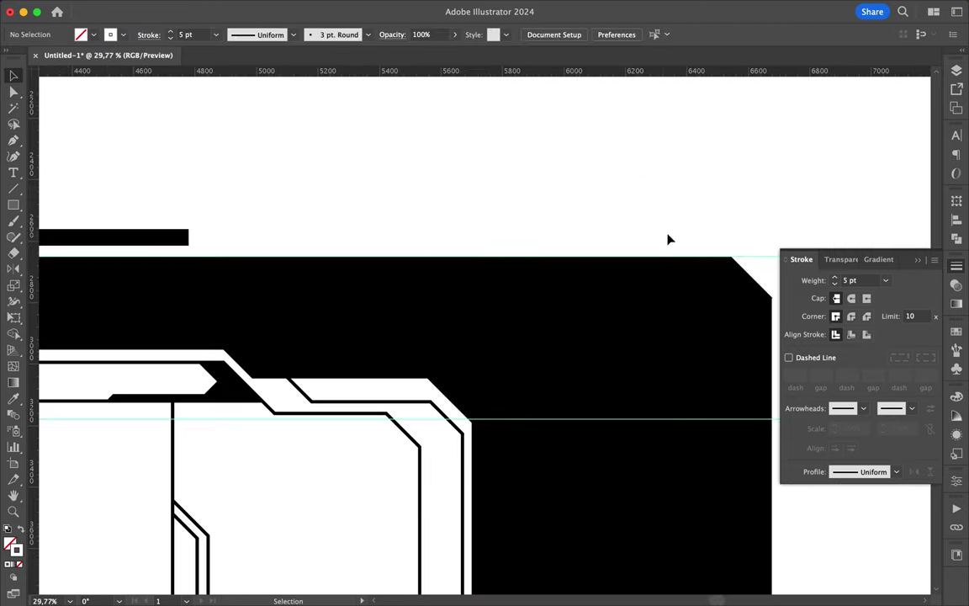
Step: Fill the new bar black with the Eyedropper and nudge it up-left into place
click(660, 294)
key(shift+super+a)
scroll(648, 135, down, 3)
key(v)
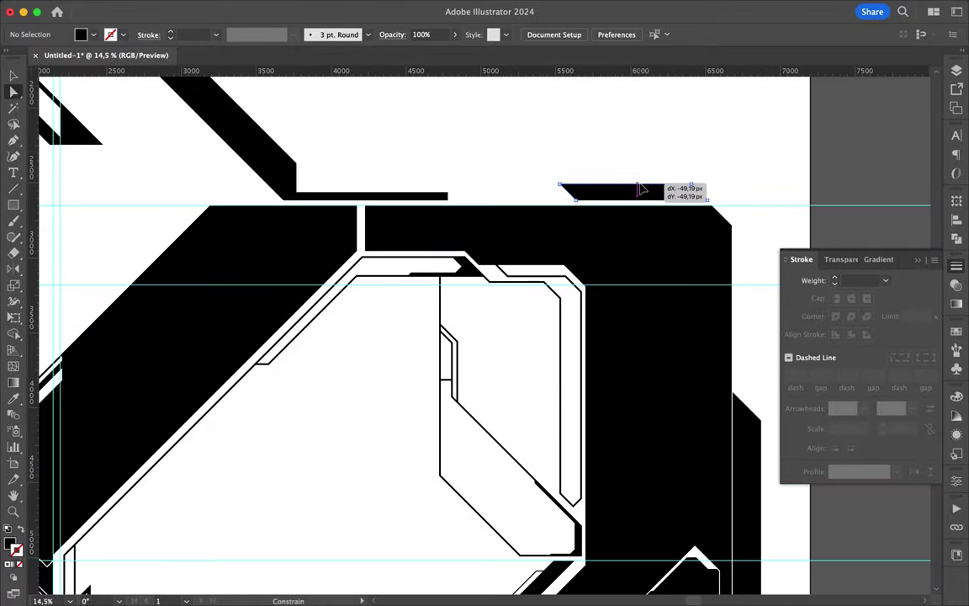
scroll(654, 160, down, 2)
scroll(655, 160, up, 1)
scroll(448, 147, up, 1)
scroll(557, 158, up, 5)
drag(567, 141, 575, 149)
key(shift+super+a)
scroll(379, 236, up, 1)
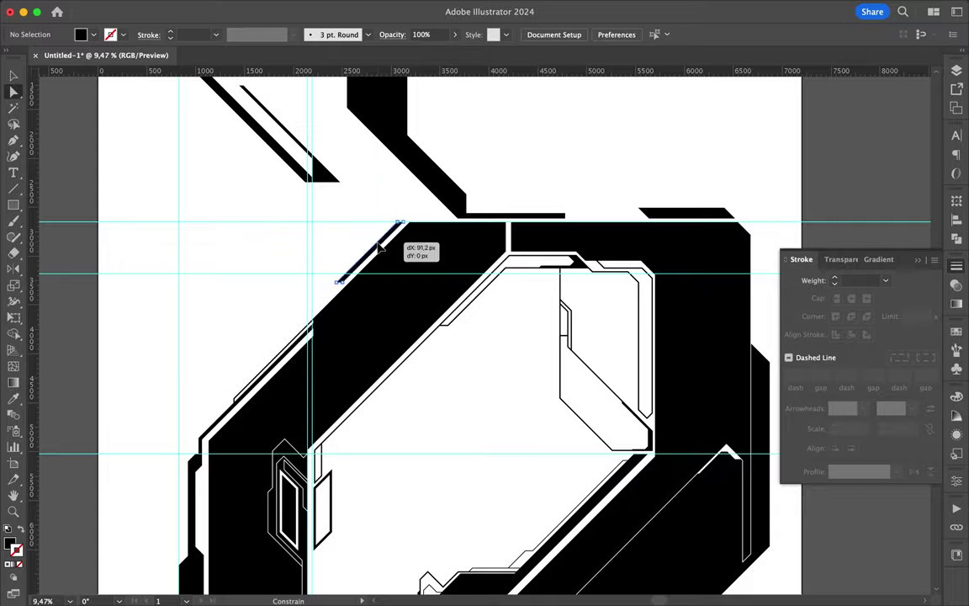
Step: Reposition the diagonal stripe onto the top-left edge
drag(382, 247, 382, 247)
scroll(382, 247, down, 3)
scroll(345, 243, up, 5)
scroll(437, 375, down, 4)
click(707, 6)
click(492, 349)
scroll(492, 349, up, 2)
scroll(492, 349, up, 2)
scroll(534, 211, up, 2)
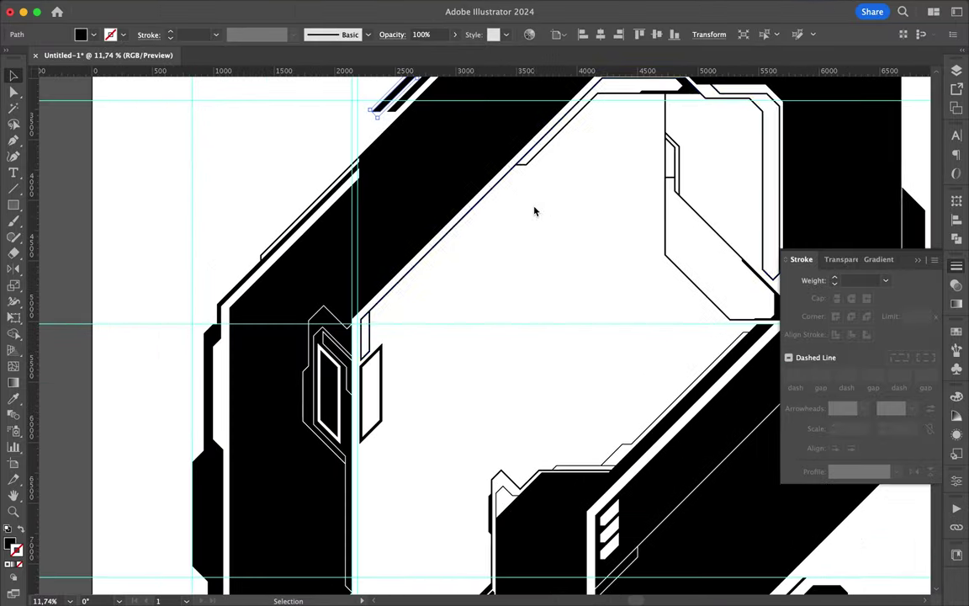
scroll(534, 211, up, 2)
Step: Draw a short horizontal circuit trace off the inner diagonal with an Ellipse-tool circle at its end
key(p)
click(461, 217)
click(505, 216)
key(i)
click(13, 204)
click(76, 234)
scroll(519, 212, up, 2)
drag(490, 209, 512, 231)
key(v)
scroll(505, 253, down, 1)
scroll(505, 252, down, 5)
scroll(503, 249, up, 10)
Step: Add a diagonal trace rising from the circle and a second trace line for another node
drag(527, 244, 483, 313)
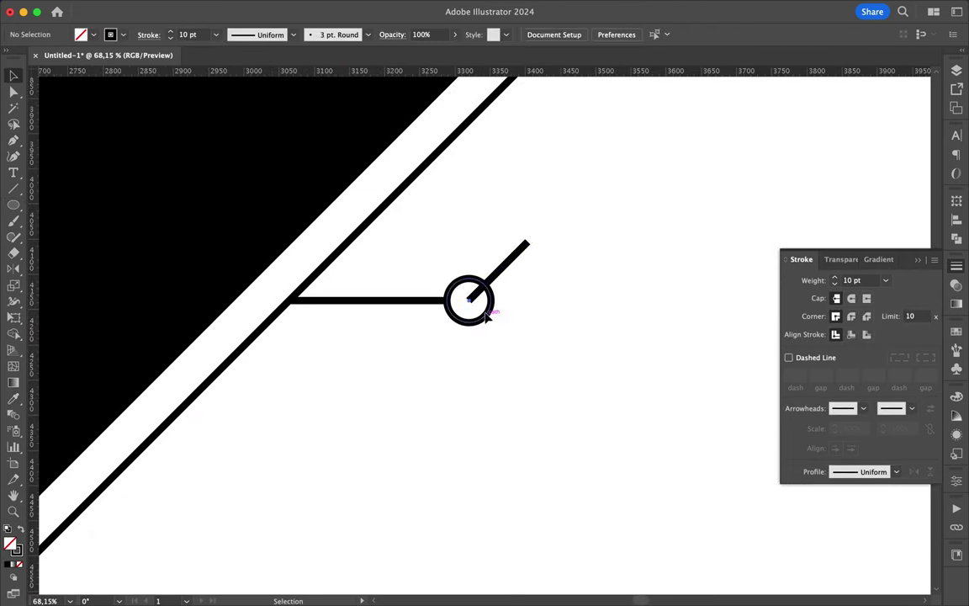
drag(497, 273, 417, 277)
key(p)
click(447, 243)
click(509, 243)
key(v)
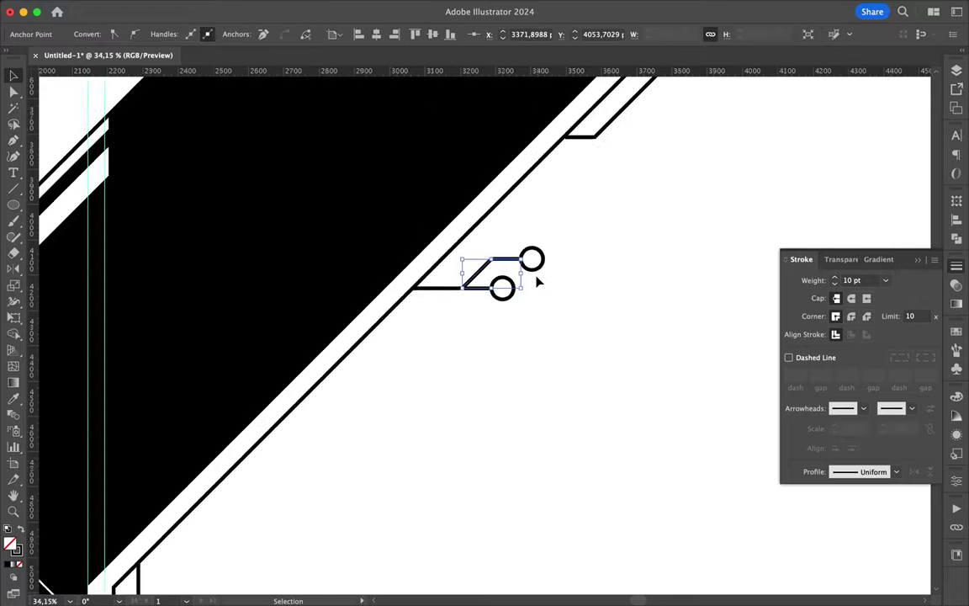
Step: Snap the upper circle onto the trace end to complete the two-circle node
scroll(538, 277, down, 20)
scroll(569, 306, up, 8)
scroll(550, 253, up, 4)
key(a)
click(532, 262)
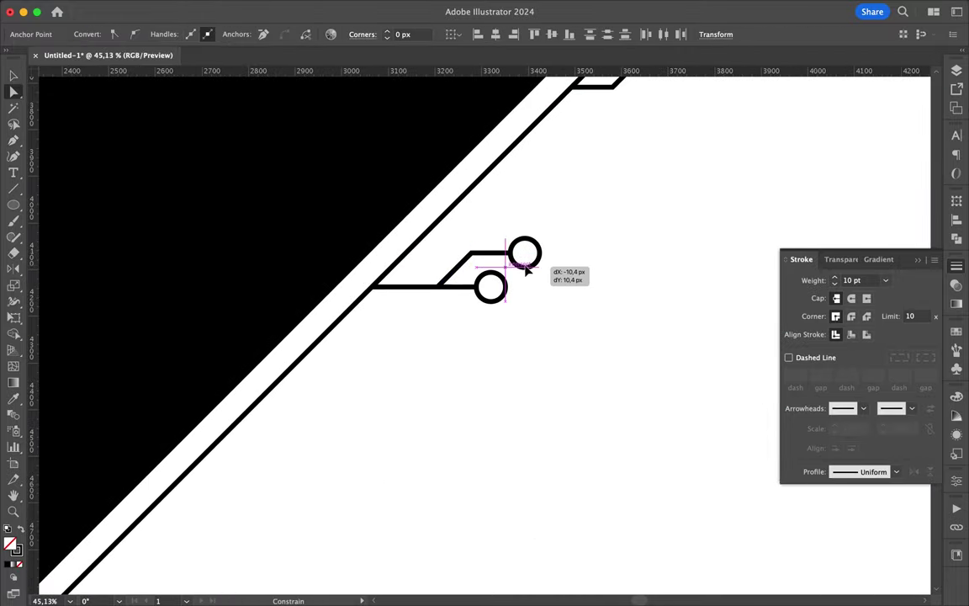
drag(523, 269, 525, 270)
scroll(579, 277, down, 5)
scroll(493, 232, up, 4)
scroll(479, 285, down, 8)
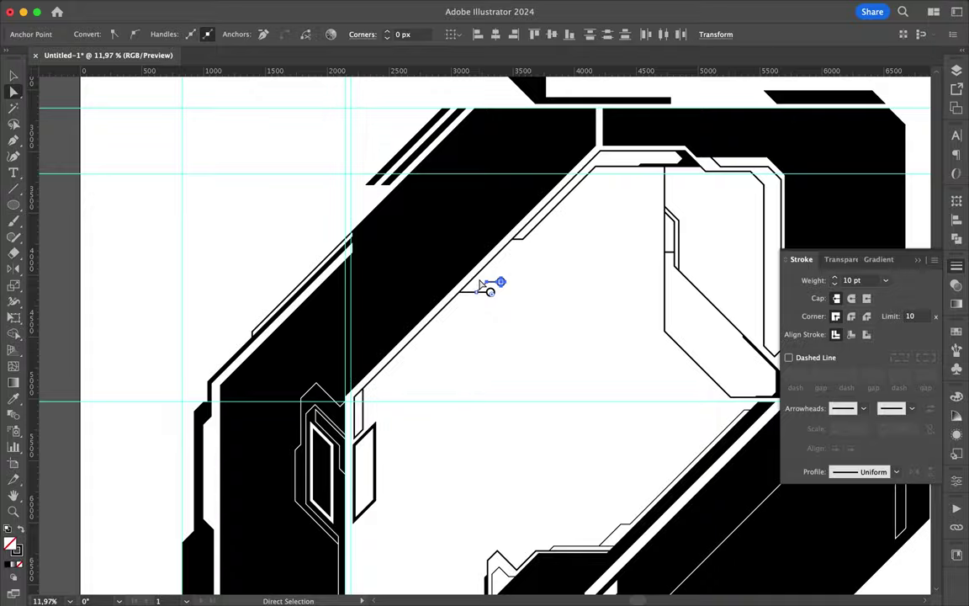
click(476, 299)
scroll(476, 299, down, 5)
scroll(548, 488, up, 2)
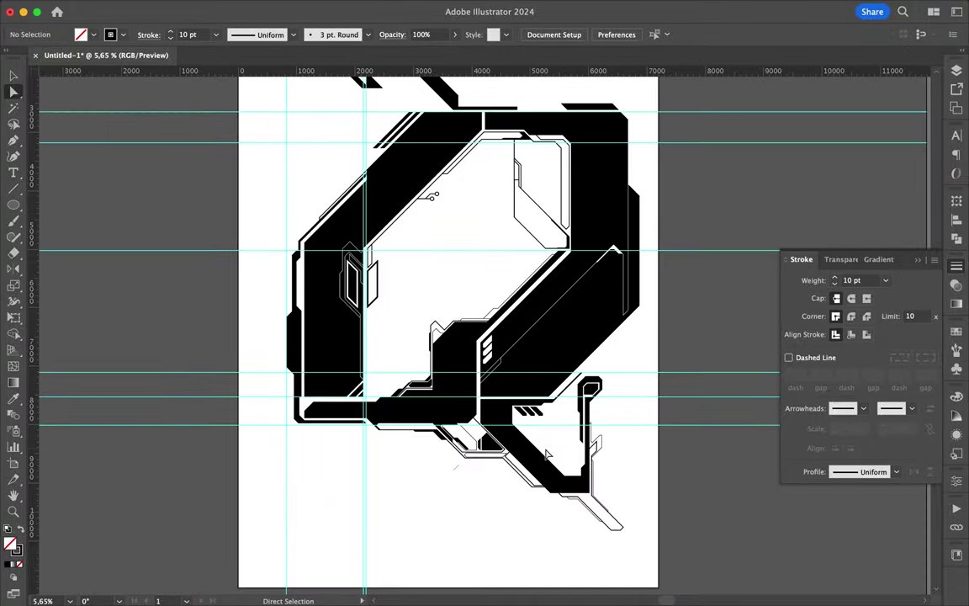
scroll(353, 370, up, 8)
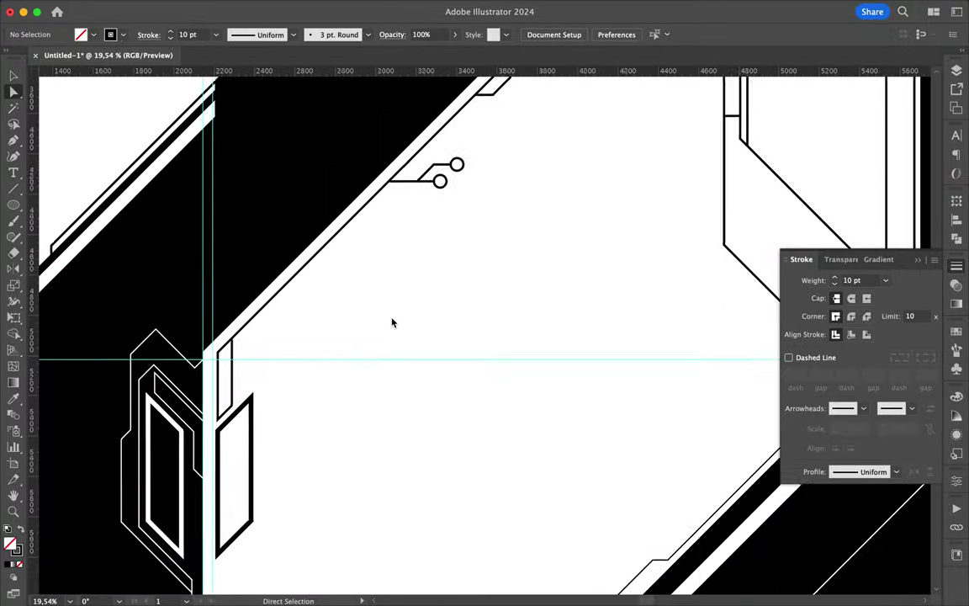
Step: Set a black fill with no stroke and select the black bar near the top
scroll(428, 260, down, 3)
scroll(78, 351, up, 3)
scroll(328, 513, right, 1)
key(p)
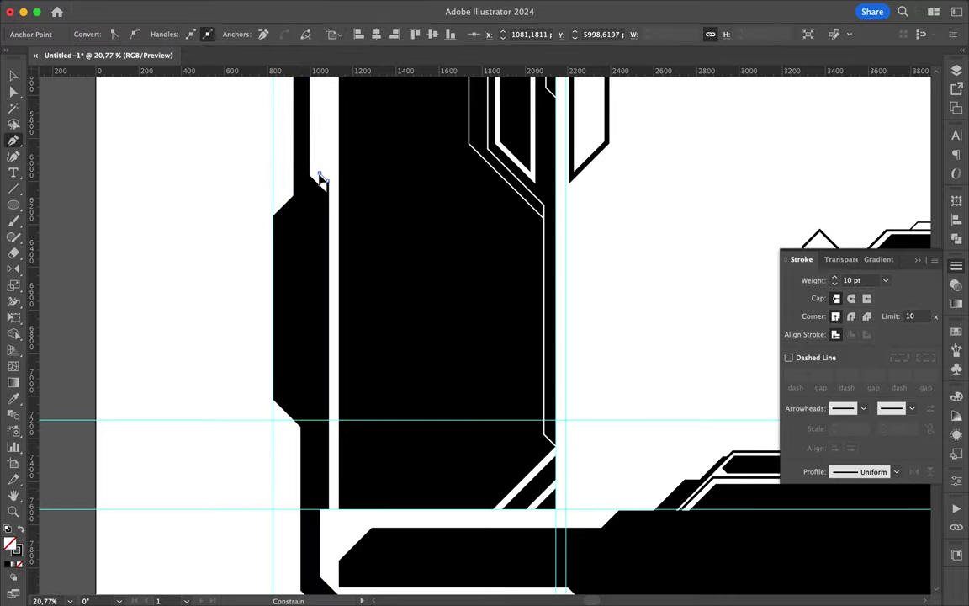
scroll(318, 184, down, 2)
key(v)
scroll(555, 274, down, 3)
scroll(321, 318, up, 2)
key(p)
key(v)
scroll(294, 255, down, 2)
scroll(267, 195, down, 2)
scroll(267, 195, up, 5)
key(shift+x)
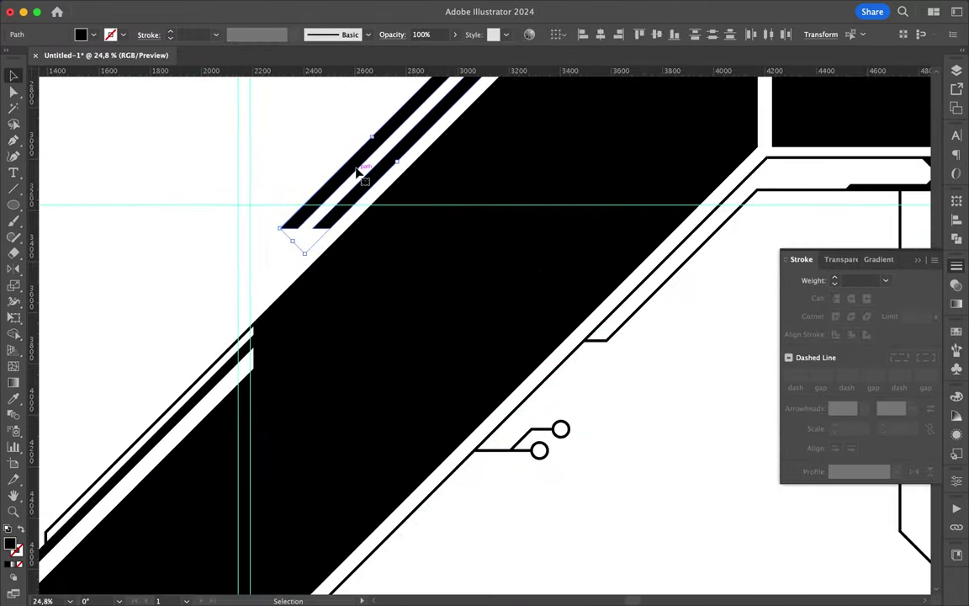
scroll(323, 165, down, 5)
scroll(323, 165, up, 5)
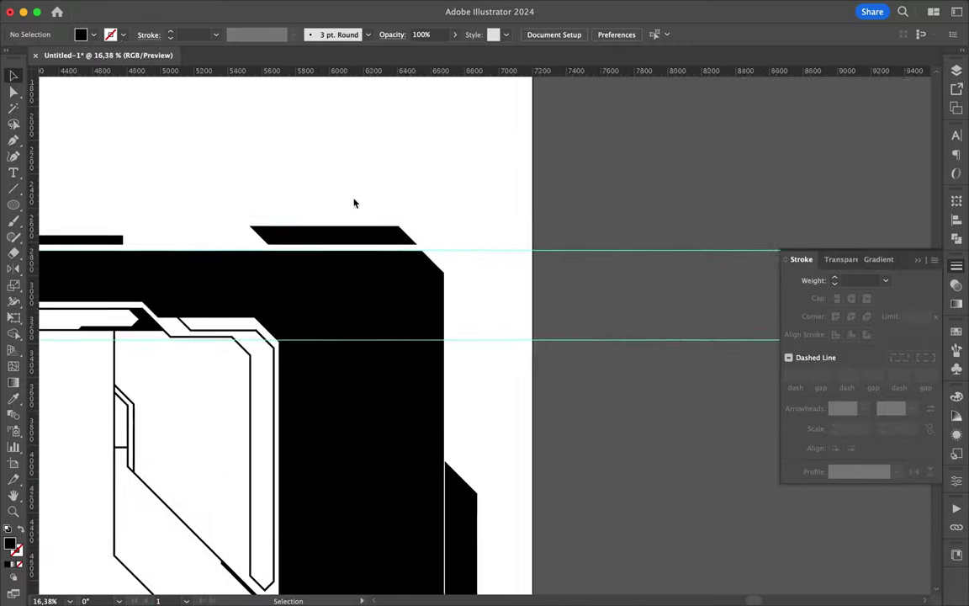
scroll(352, 204, down, 2)
scroll(314, 266, down, 2)
click(313, 266)
scroll(289, 129, up, 2)
scroll(289, 129, up, 2)
Step: Pen a short vertical black-stroked outline up from the bar's corner
key(p)
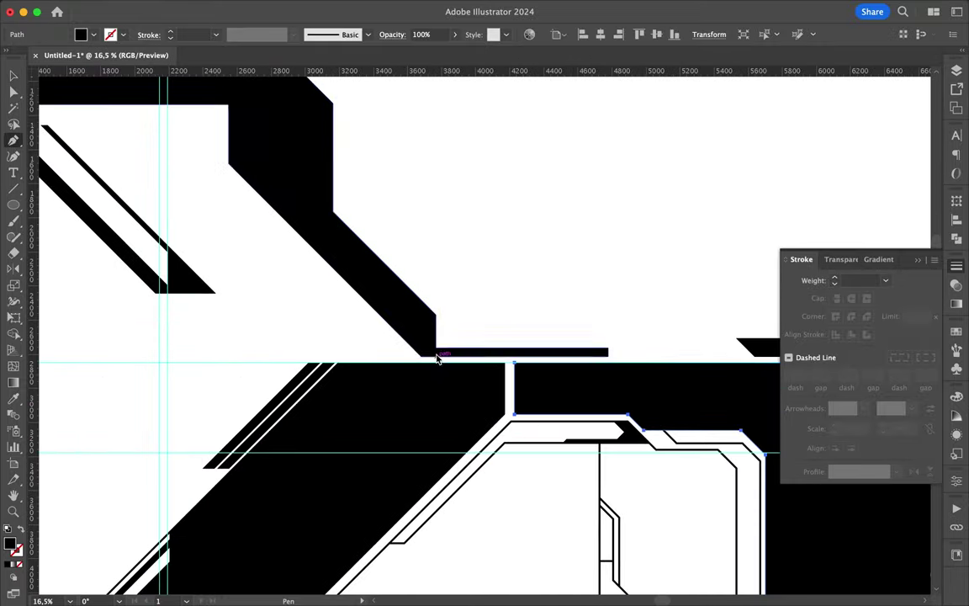
click(436, 348)
click(436, 305)
key(shift+x)
key(v)
click(373, 160)
scroll(372, 160, down, 2)
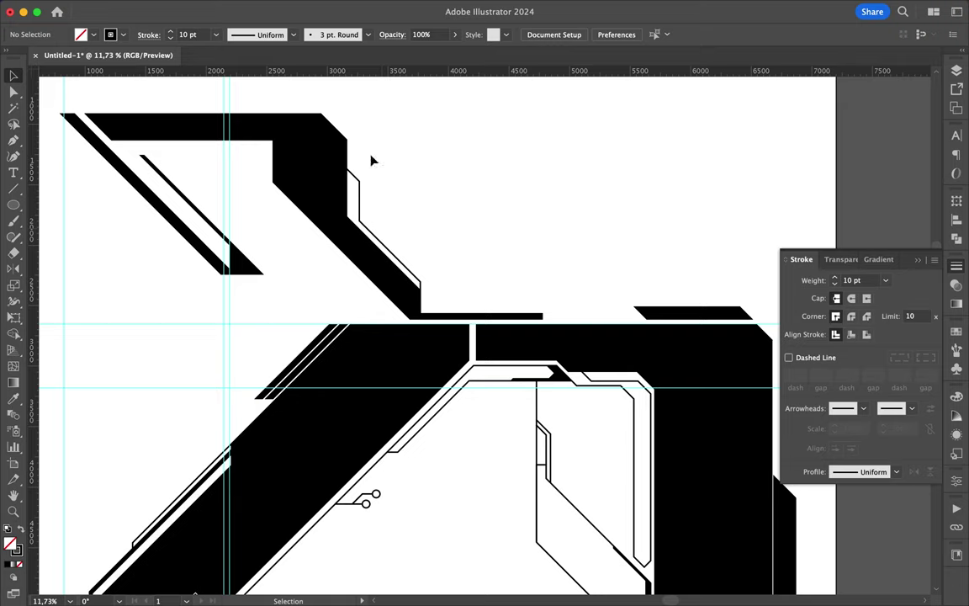
scroll(403, 243, up, 2)
scroll(393, 277, down, 2)
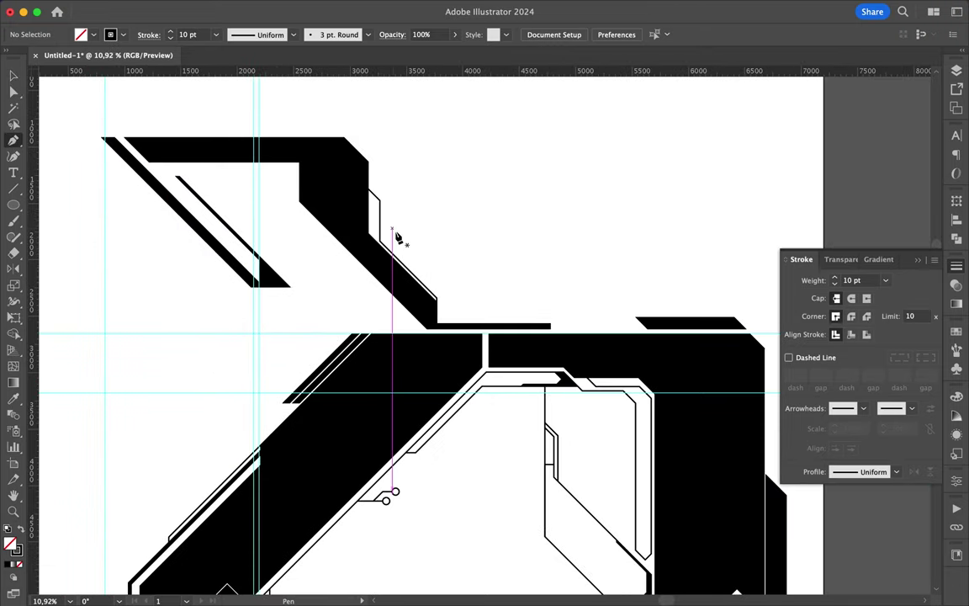
key(v)
scroll(375, 202, up, 3)
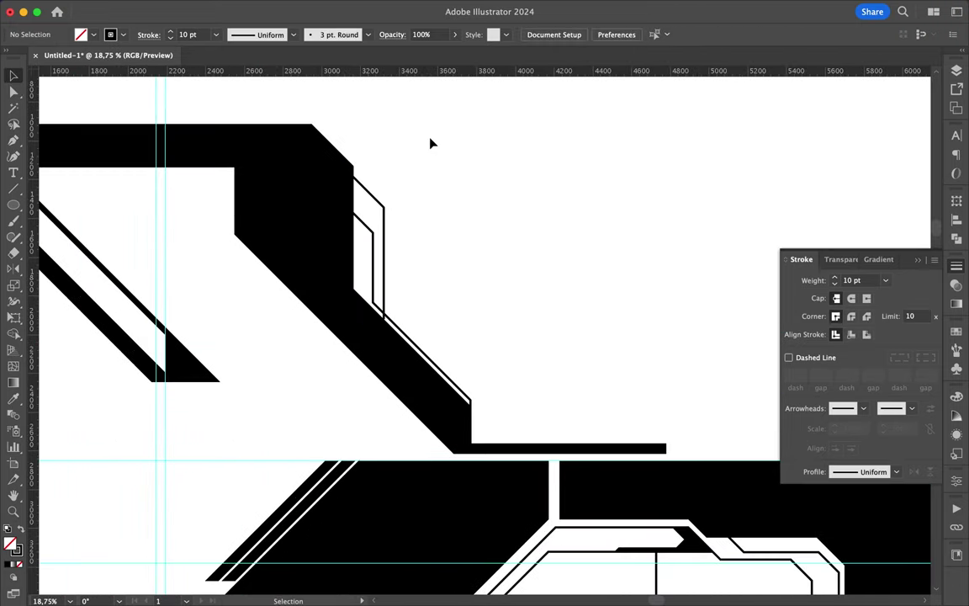
scroll(431, 144, down, 3)
Step: Pen a stepped outline above the upper black shape and raise its end point
key(p)
click(283, 166)
click(350, 165)
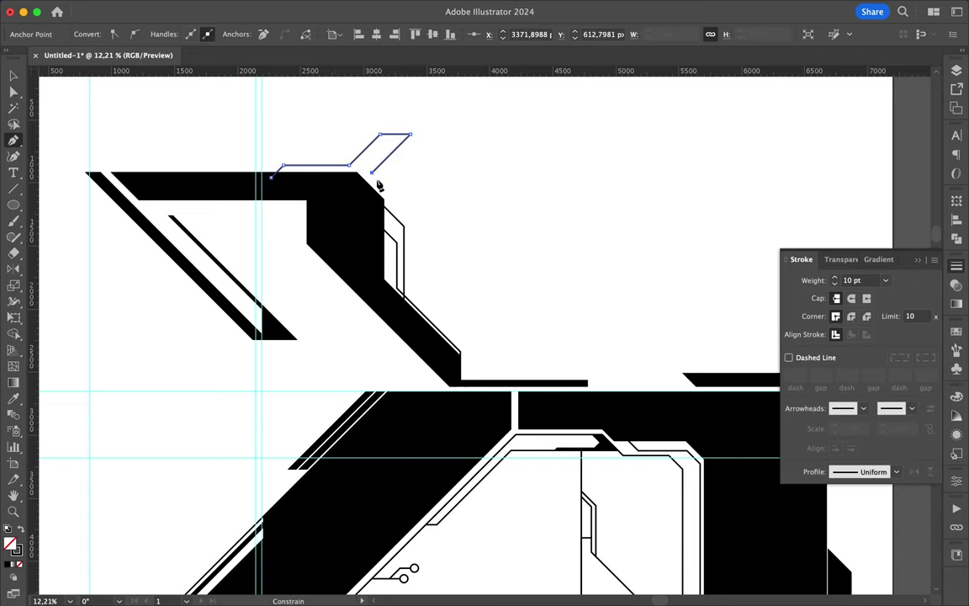
click(396, 221)
key(a)
scroll(395, 206, up, 5)
mouse_move(365, 250)
mouse_down()
mouse_move(364, 241)
mouse_move(459, 336)
mouse_up()
scroll(364, 243, up, 2)
scroll(364, 249, up, 2)
scroll(364, 249, up, 2)
click(515, 339)
Step: Draw a diagonal segment inside the outline, filling the small parallelogram black without stroke
scroll(515, 340, down, 5)
scroll(518, 340, up, 2)
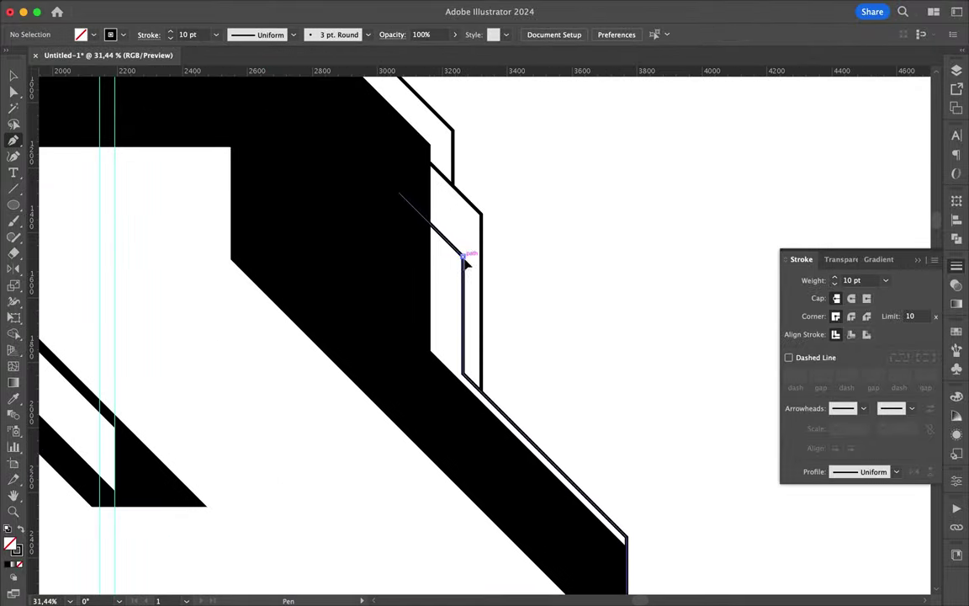
click(463, 265)
click(421, 228)
key(shift+x)
scroll(505, 230, down, 3)
scroll(519, 259, up, 3)
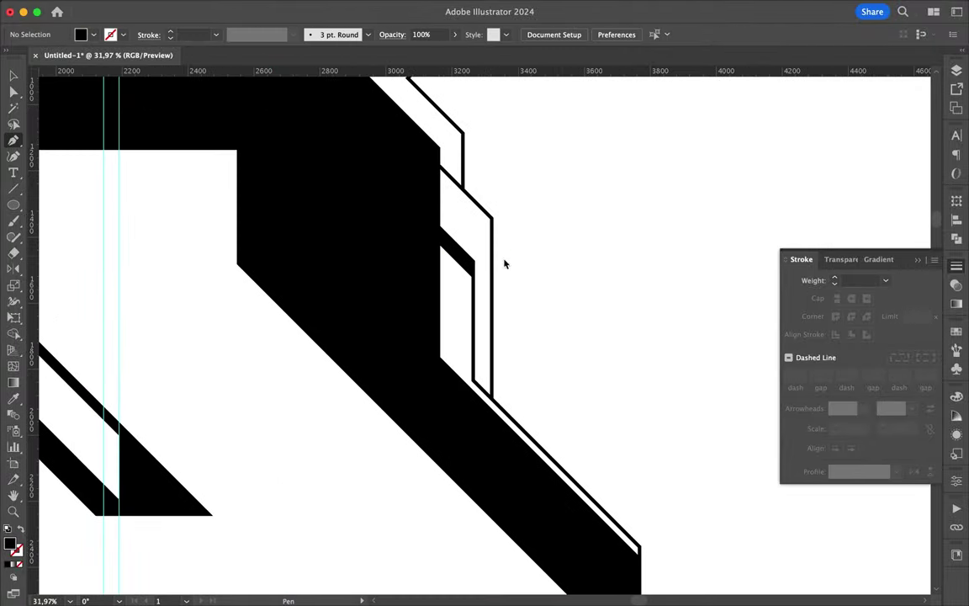
Step: Draw another black-filled shape along the outline, then deselect everything
click(498, 261)
scroll(493, 400, up, 2)
scroll(494, 407, up, 4)
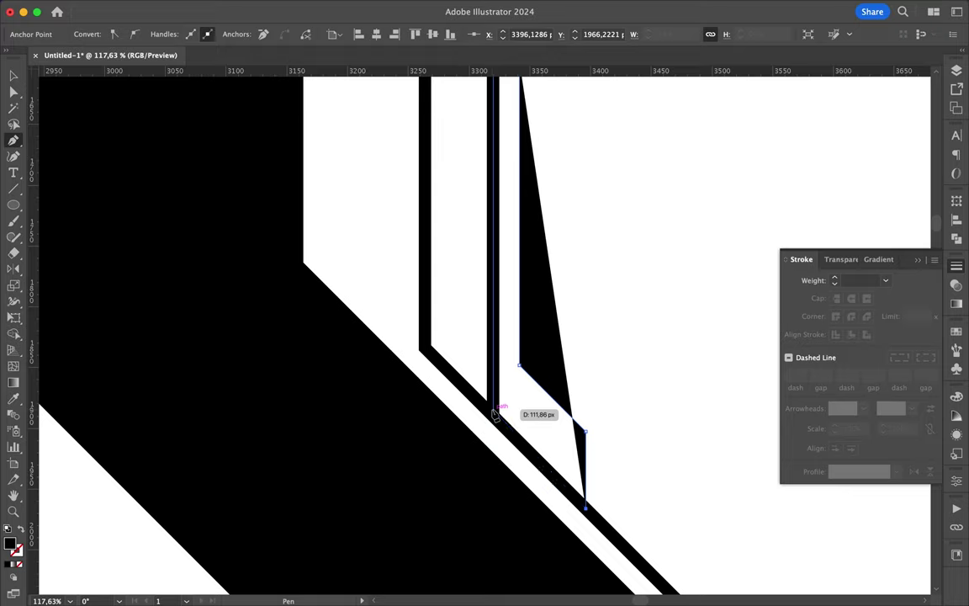
scroll(484, 238, up, 3)
scroll(481, 154, up, 3)
click(480, 152)
key(a)
key(ctrl+shift+a)
scroll(530, 249, down, 5)
scroll(519, 335, up, 2)
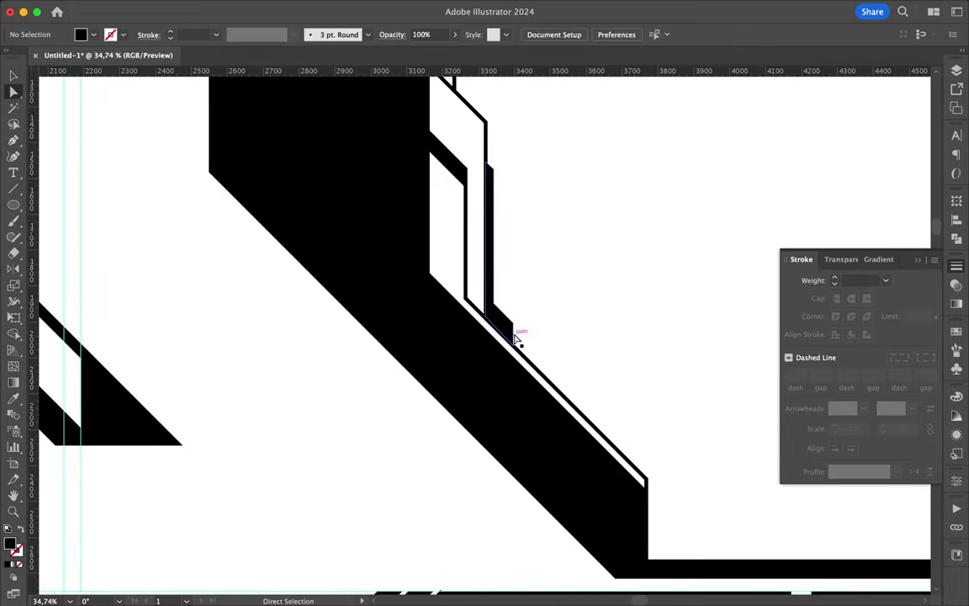
scroll(547, 344, down, 2)
scroll(568, 335, up, 2)
Step: Pen a black triangular accent inside the top hook
key(p)
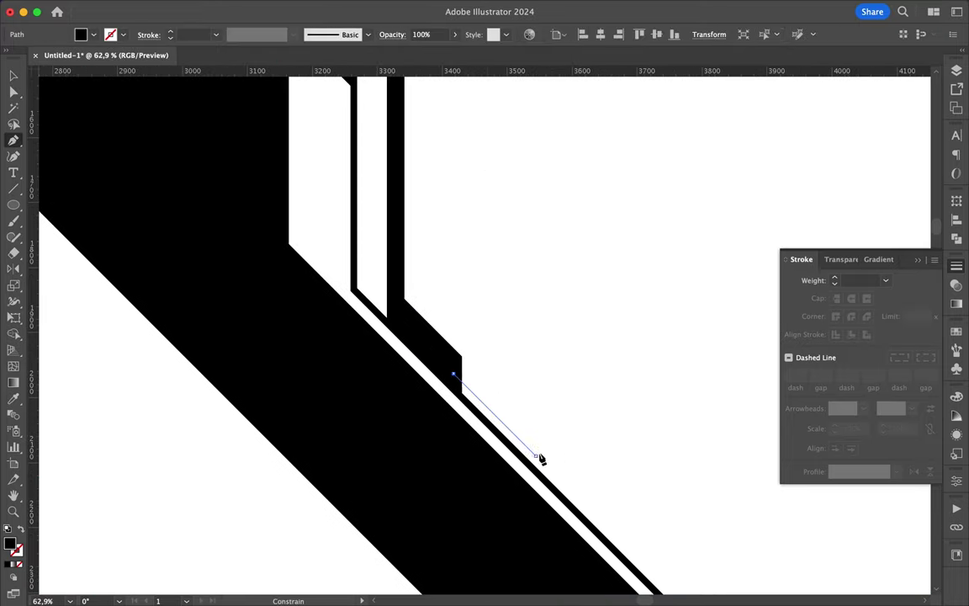
click(541, 459)
scroll(541, 458, down, 3)
scroll(412, 162, up, 5)
scroll(391, 144, up, 2)
click(366, 144)
click(412, 146)
click(373, 191)
click(374, 139)
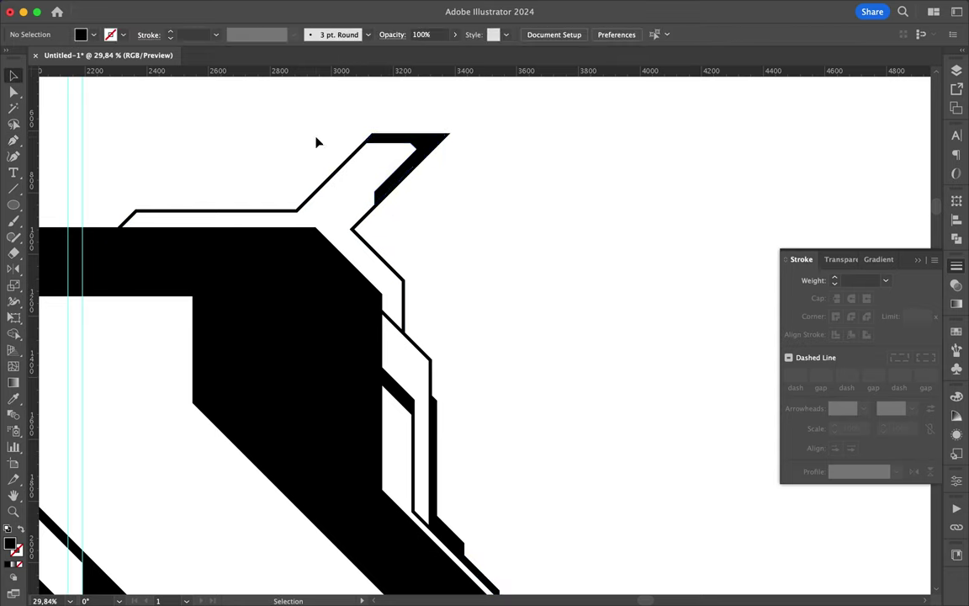
scroll(316, 143, up, 3)
Step: Lower the triangle accent's top edge slightly with Direct Selection
key(a)
click(383, 172)
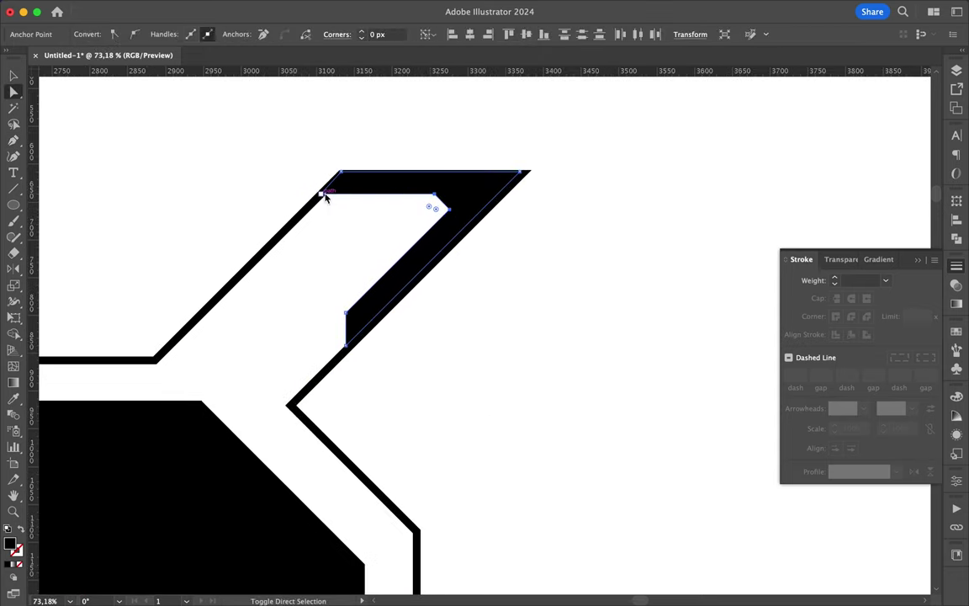
scroll(331, 193, down, 5)
scroll(386, 178, up, 3)
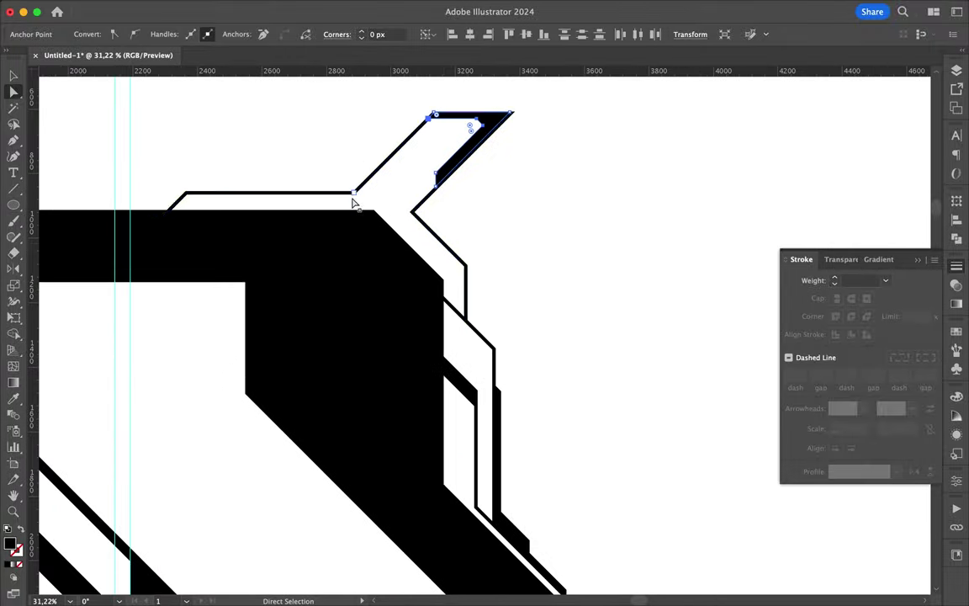
drag(183, 196, 184, 208)
Step: Start the notch path on the top outline and tilt its top segment up-right
click(239, 203)
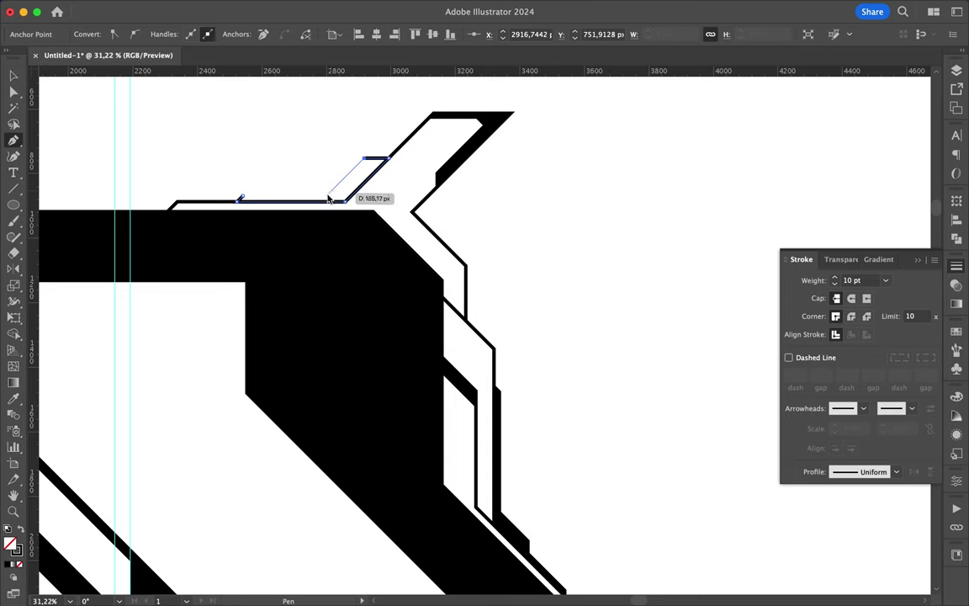
scroll(244, 202, up, 1)
scroll(288, 196, up, 5)
key(a)
mouse_move(313, 259)
mouse_down()
mouse_move(330, 245)
mouse_move(286, 290)
mouse_up()
scroll(286, 292, up, 5)
Step: Using Outline mode, snap the notch anchors onto the bottom line and the diagonal
key(ctrl+y)
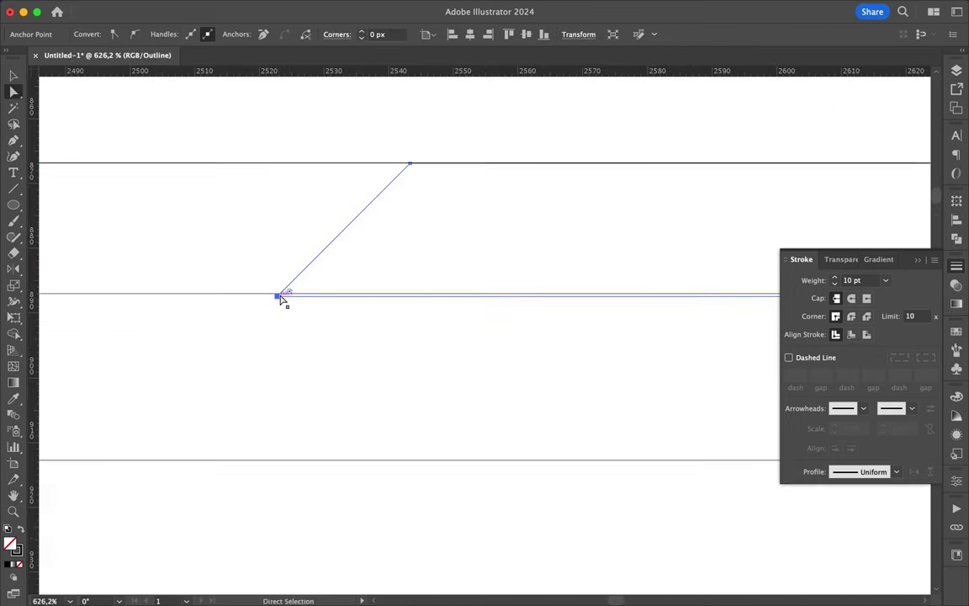
scroll(280, 296, down, 5)
key(ctrl+y)
mouse_move(565, 303)
mouse_down()
mouse_move(530, 338)
mouse_move(572, 276)
mouse_up()
key(ctrl+y)
scroll(644, 212, up, 3)
scroll(648, 213, down, 3)
scroll(648, 213, up, 3)
drag(706, 376, 705, 376)
scroll(685, 378, down, 5)
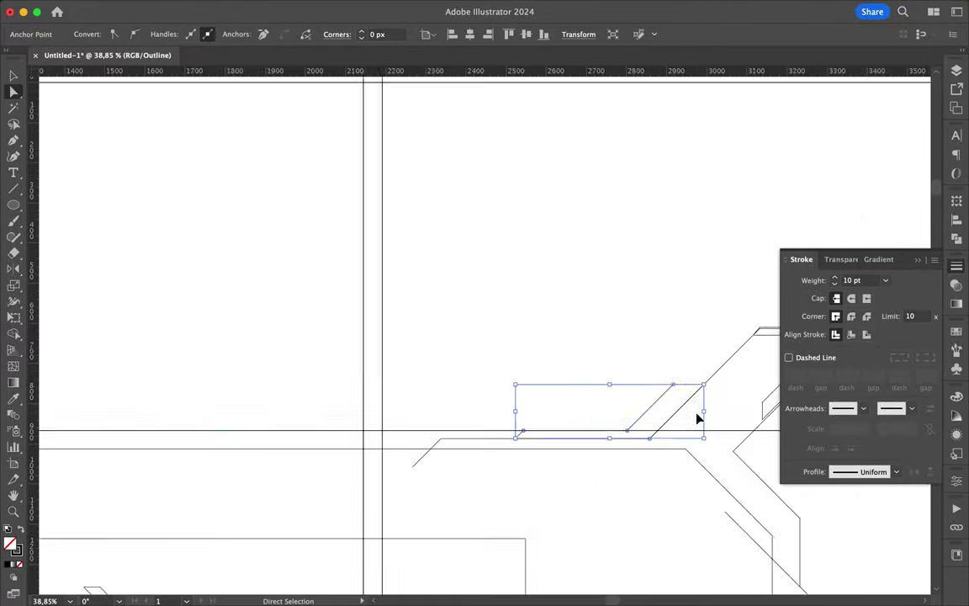
key(ctrl+y)
Step: Draw a diagonal line inside the notch
scroll(644, 359, down, 3)
scroll(670, 325, down, 3)
click(647, 348)
scroll(535, 197, up, 3)
scroll(558, 270, up, 3)
scroll(425, 339, up, 2)
key(p)
click(432, 339)
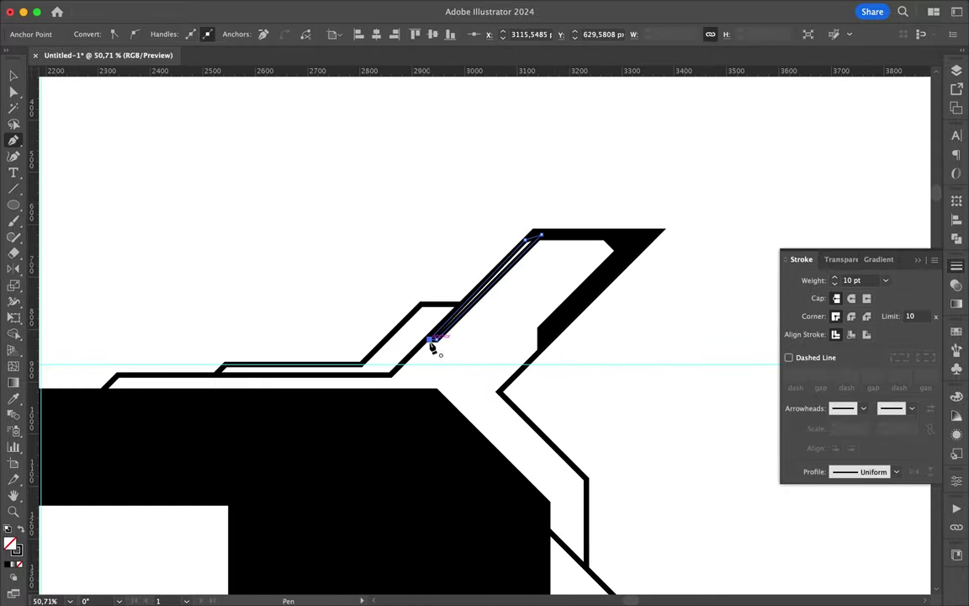
key(Escape)
Step: Drag the inner line's end anchor toward the outline, then undo that change
scroll(504, 160, up, 2)
scroll(538, 252, up, 1)
key(a)
click(521, 330)
drag(402, 523, 380, 558)
key(ctrl+z)
scroll(485, 325, down, 4)
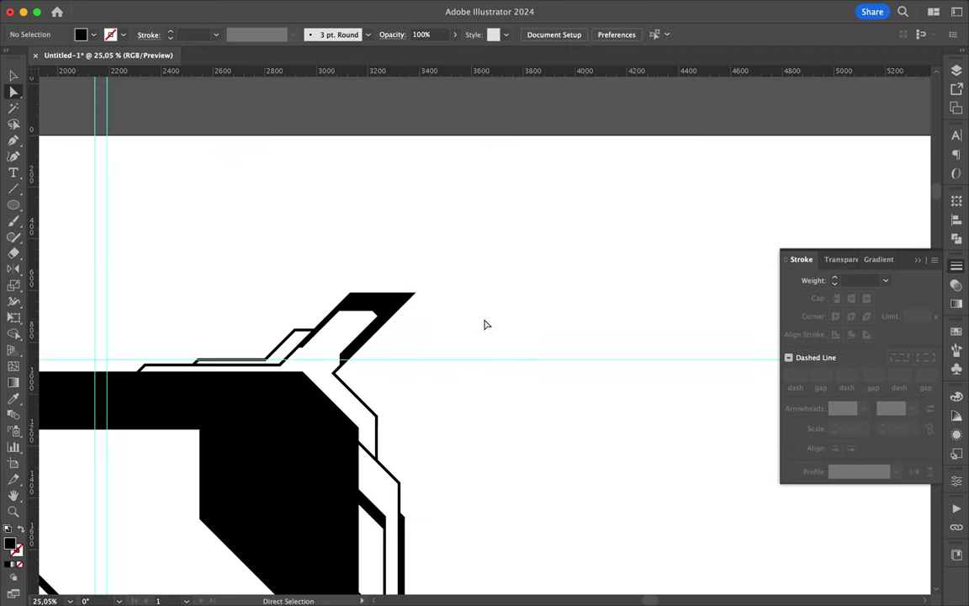
scroll(395, 353, down, 3)
scroll(295, 201, up, 3)
key(p)
click(278, 193)
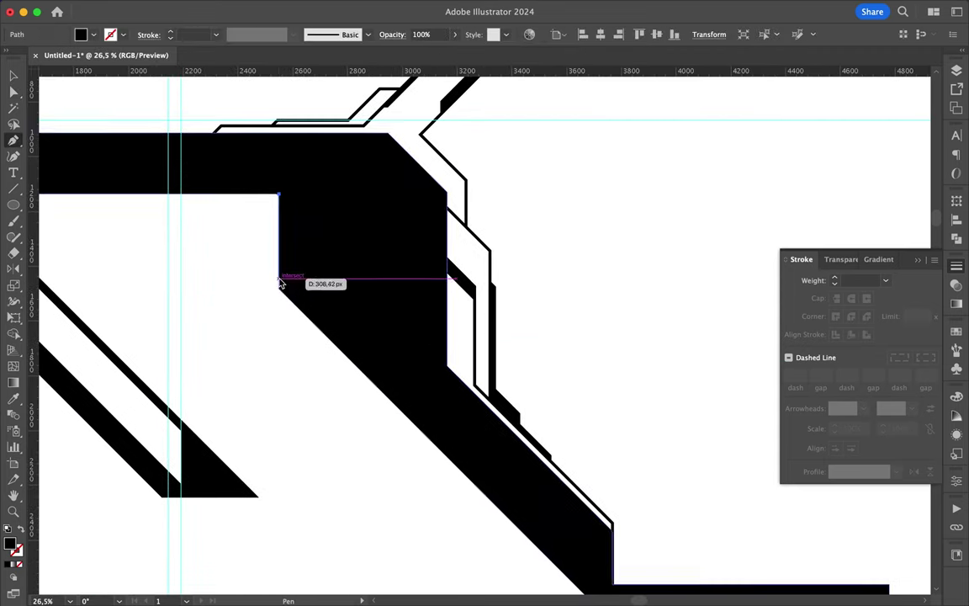
Step: Finish the white pointed slot cut into the black stem
click(278, 279)
key(Escape)
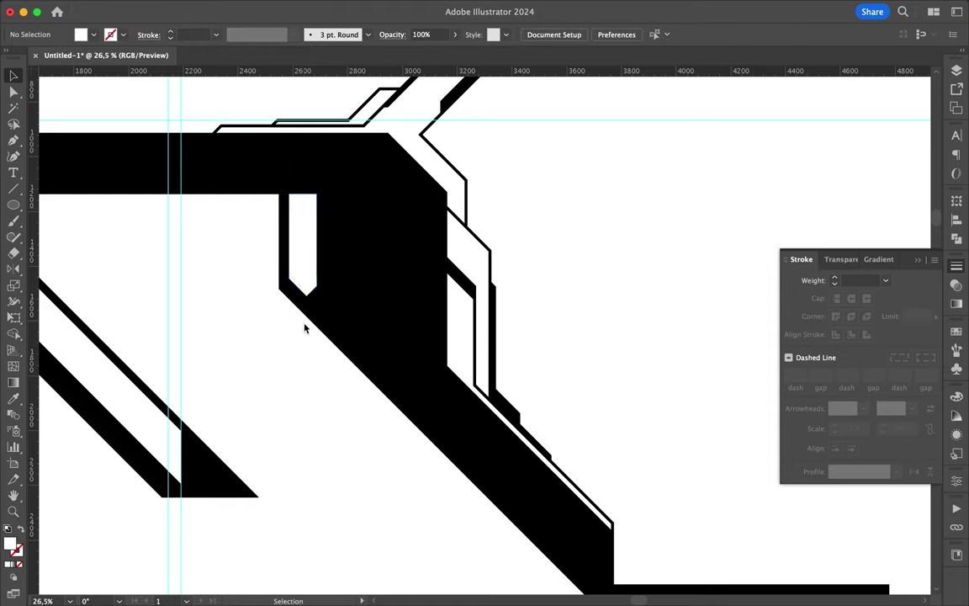
scroll(302, 323, down, 3)
scroll(433, 216, down, 2)
scroll(432, 217, down, 2)
scroll(432, 217, up, 5)
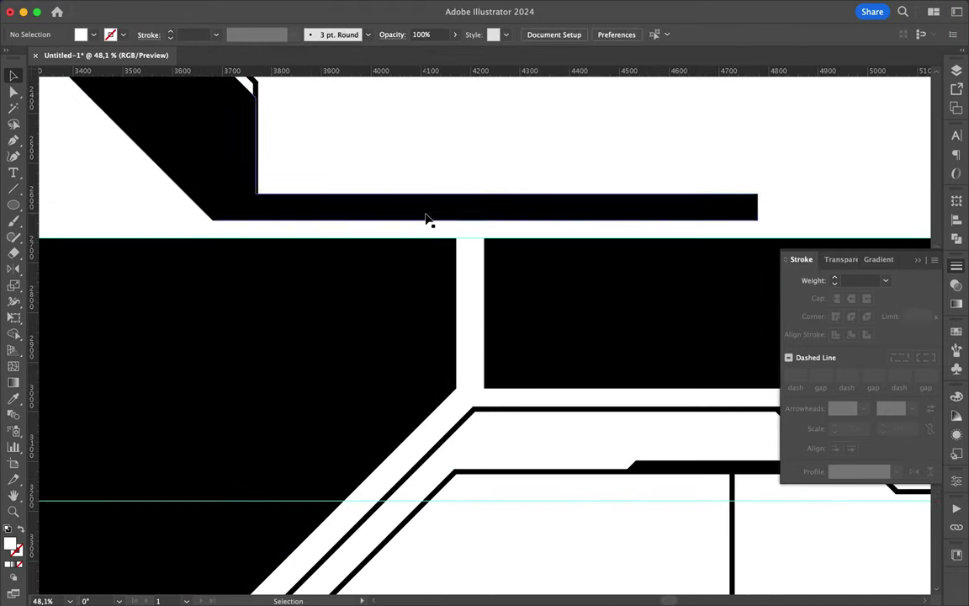
Step: Draw a small white dot near the top edge and duplicate it into a vertical column of three
drag(13, 204, 50, 240)
scroll(447, 251, up, 3)
drag(442, 236, 458, 252)
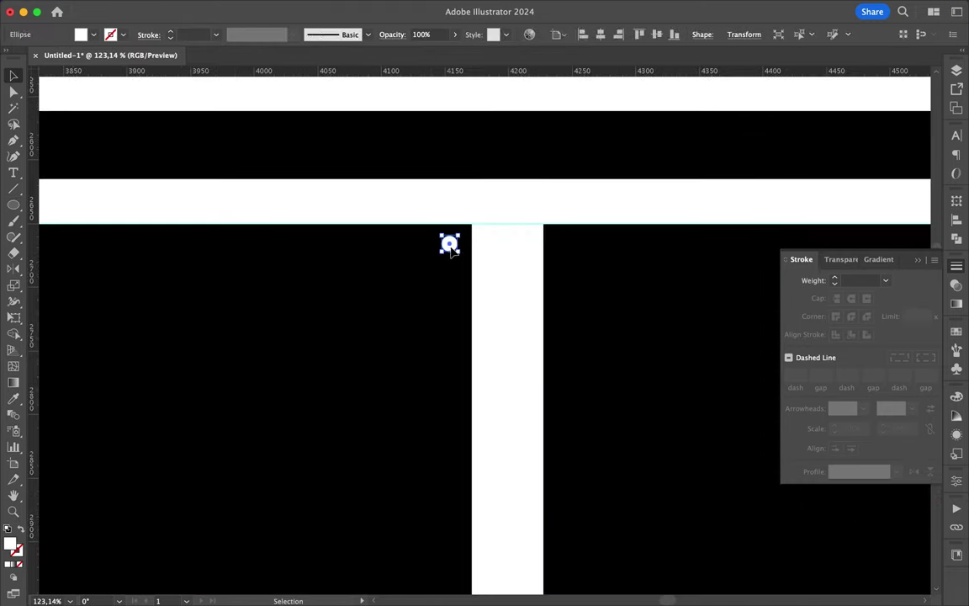
drag(565, 267, 564, 268)
scroll(564, 268, down, 3)
scroll(551, 319, up, 3)
scroll(550, 319, down, 3)
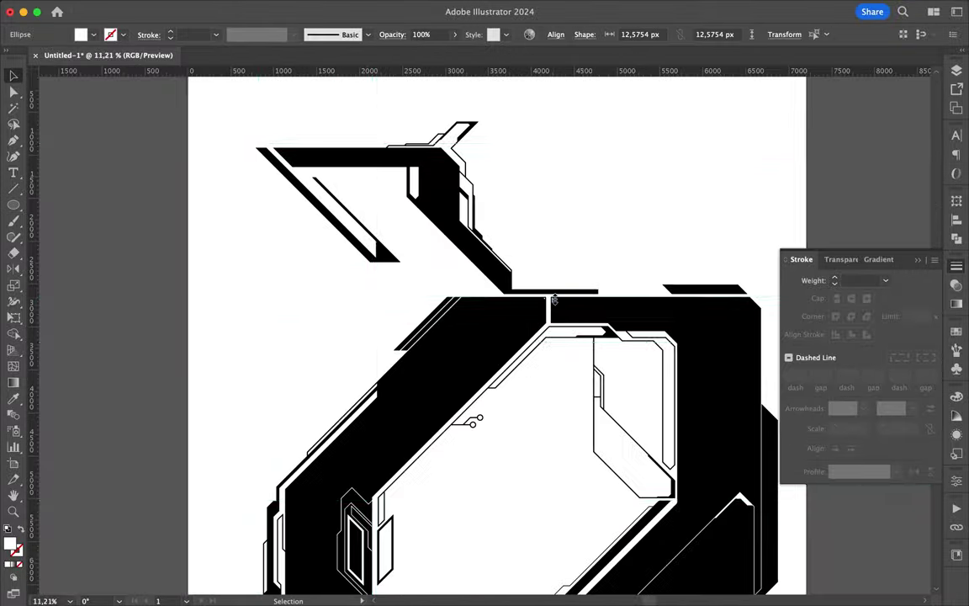
scroll(555, 303, down, 2)
scroll(555, 303, up, 3)
scroll(493, 340, up, 3)
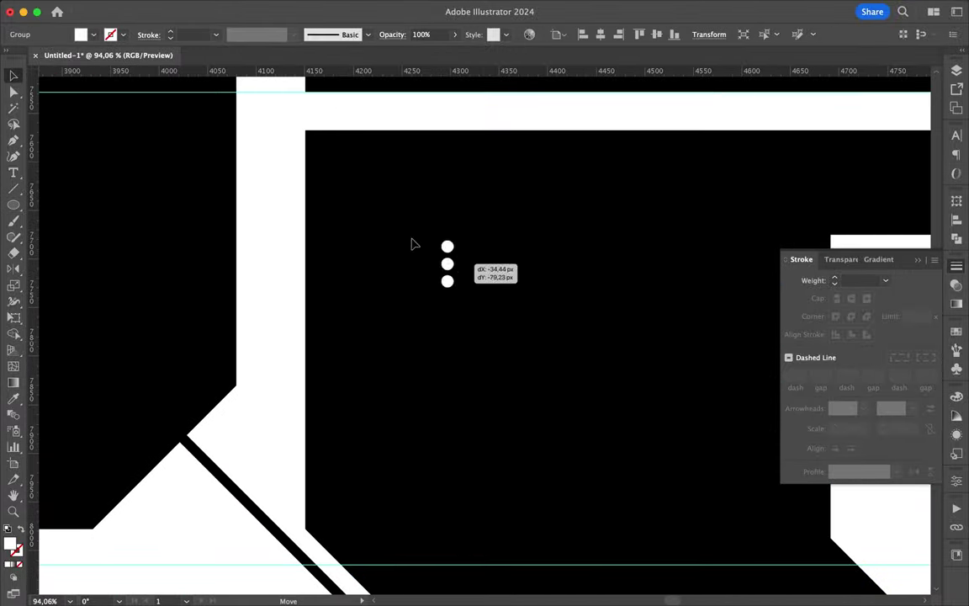
scroll(412, 242, down, 2)
scroll(326, 160, down, 3)
scroll(292, 201, down, 2)
Step: Adjust the short diagonal line's anchors and close the new pen shape
key(a)
click(320, 242)
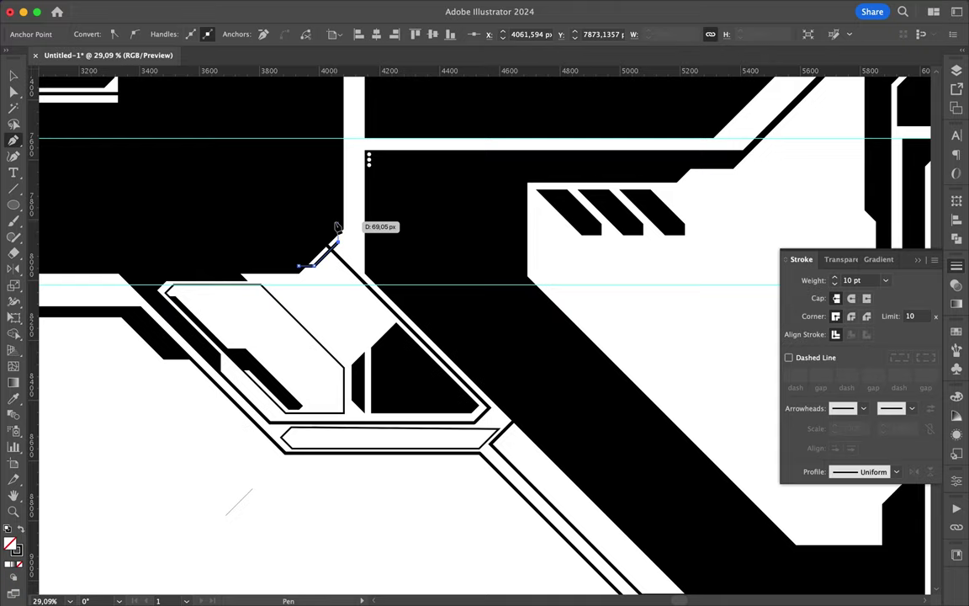
click(315, 257)
scroll(310, 260, down, 2)
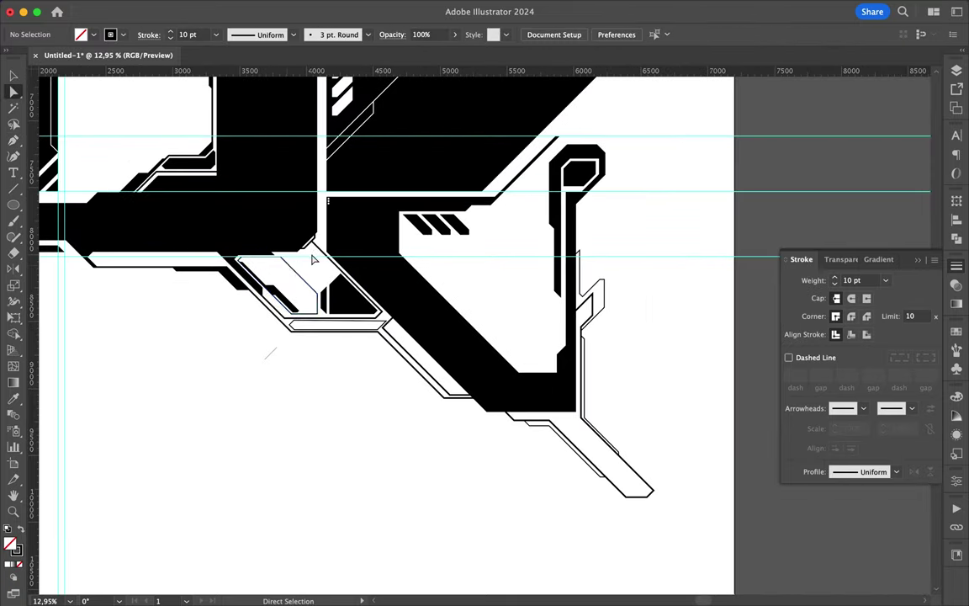
scroll(402, 420, up, 3)
scroll(392, 446, down, 1)
scroll(421, 327, down, 2)
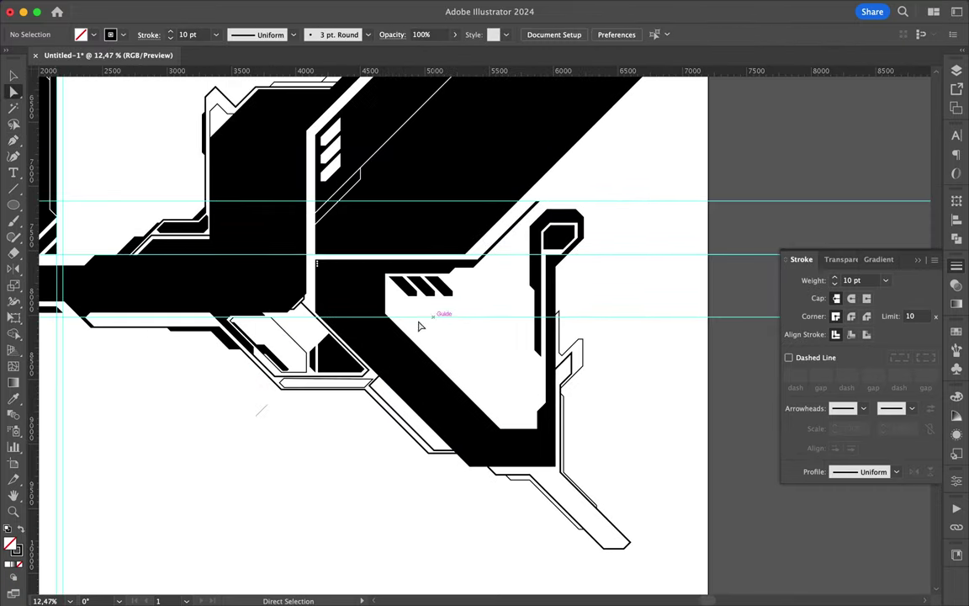
click(405, 328)
key(v)
scroll(310, 450, down, 2)
scroll(296, 192, up, 3)
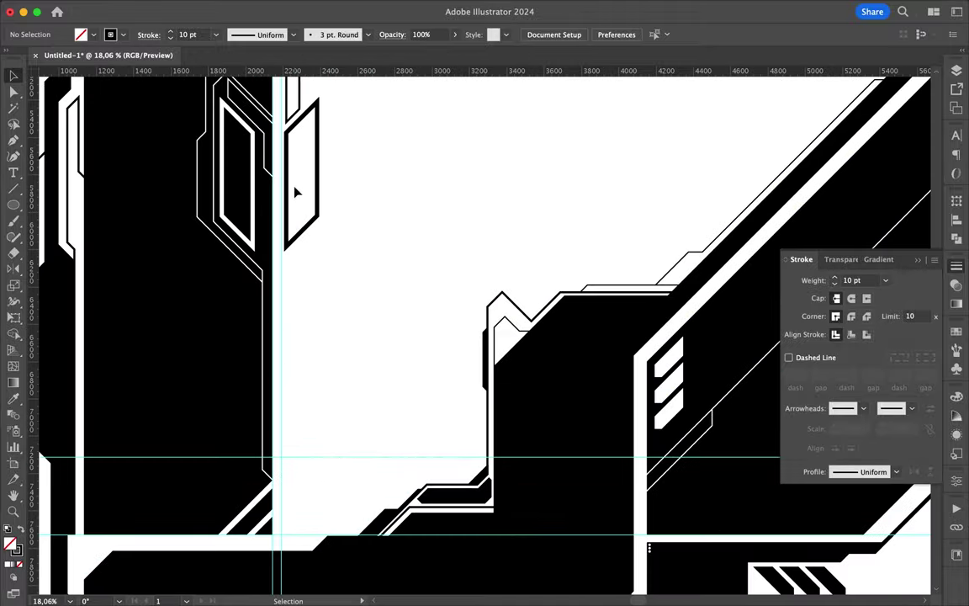
Step: Outline the diagonal branch off the stem and lengthen its vertical section
click(359, 185)
click(359, 212)
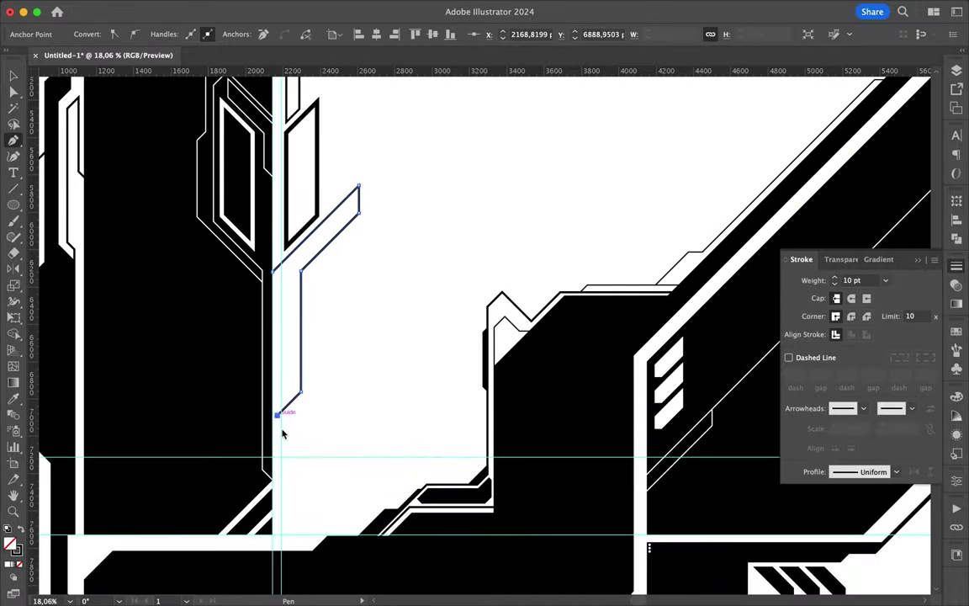
scroll(281, 274, up, 3)
scroll(286, 328, down, 2)
scroll(333, 336, down, 2)
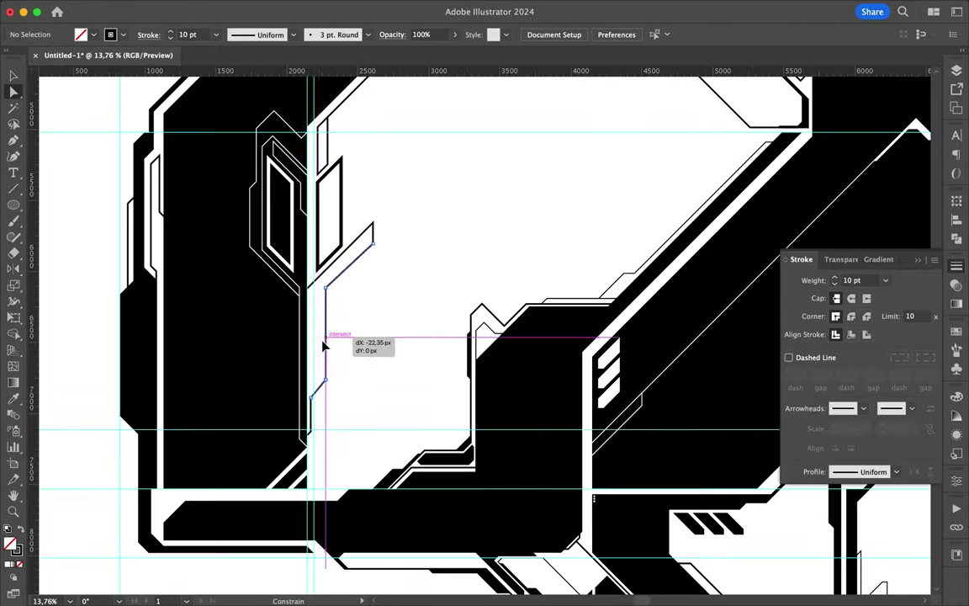
key(a)
drag(342, 293, 342, 308)
scroll(342, 305, up, 3)
Step: Draw the inner outline of the diagonal branch
key(p)
click(286, 381)
scroll(341, 315, up, 1)
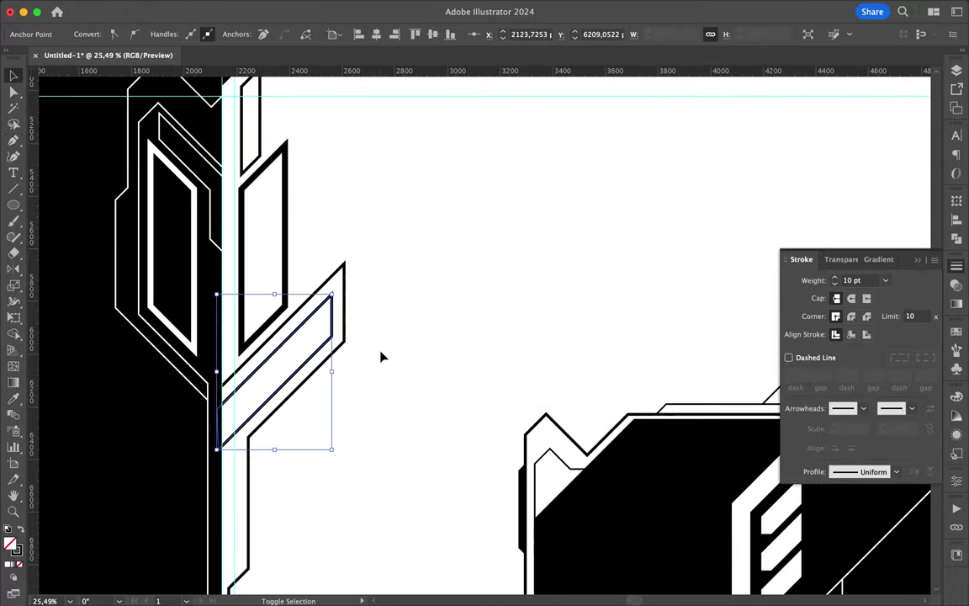
key(v)
click(320, 347)
scroll(320, 348, down, 1)
scroll(321, 347, up, 4)
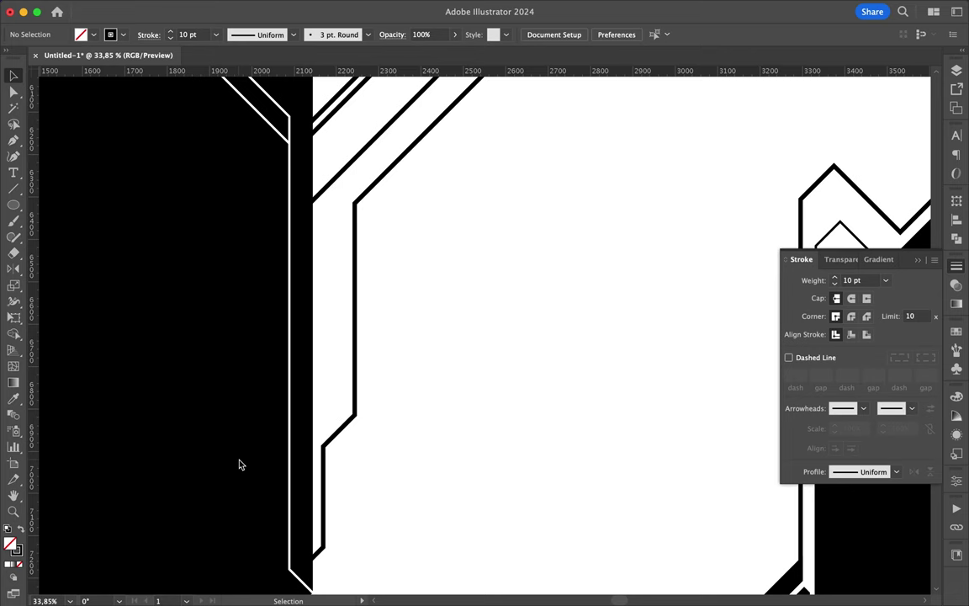
Step: Pen a black sliver along the stem and a black shadow shape under the branch
key(p)
click(364, 418)
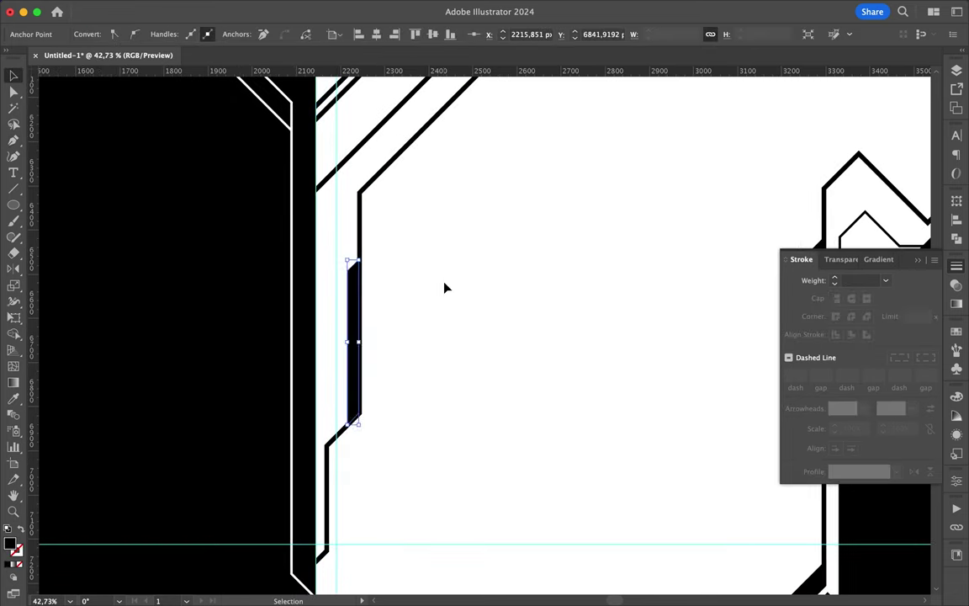
scroll(443, 290, up, 1)
click(380, 322)
click(521, 188)
click(521, 127)
scroll(513, 129, up, 2)
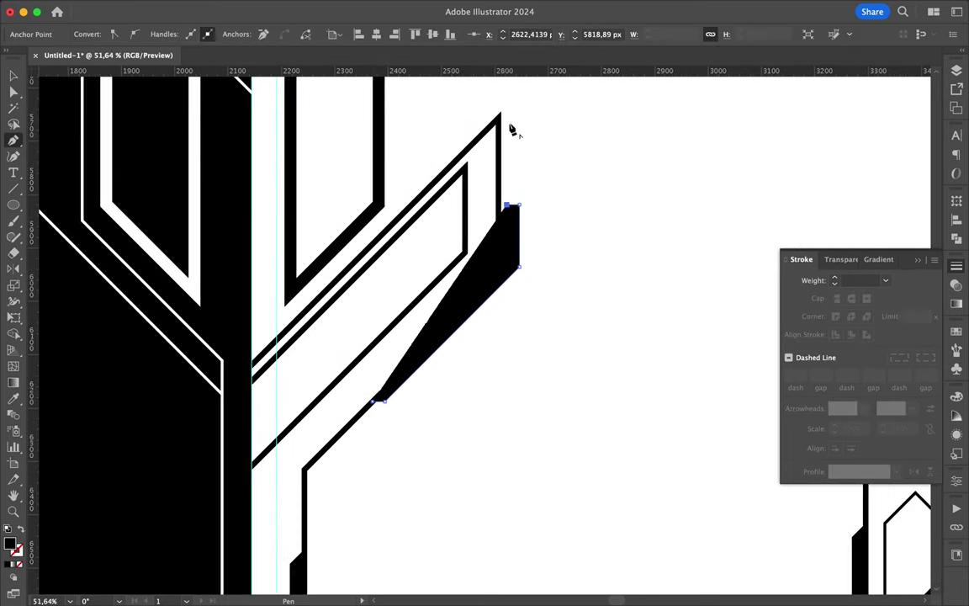
click(504, 270)
click(378, 400)
key(v)
click(429, 479)
scroll(429, 480, down, 4)
scroll(429, 480, down, 3)
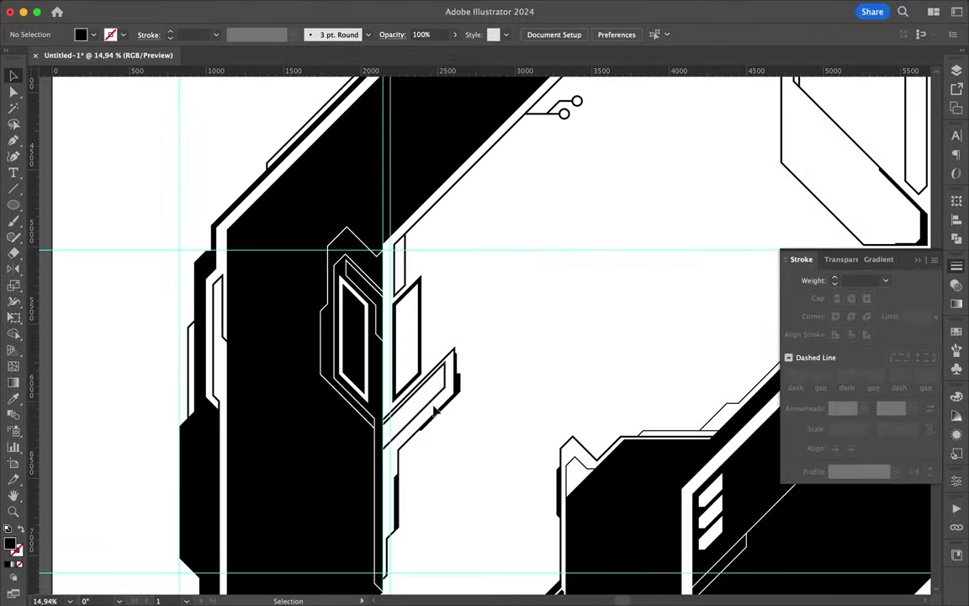
Step: Switch to stroke-only and pen a thin 5 pt circuit trace angling up toward the branch
key(shift+x)
scroll(465, 443, up, 2)
scroll(407, 304, up, 3)
key(p)
click(294, 337)
click(295, 397)
click(429, 284)
click(430, 265)
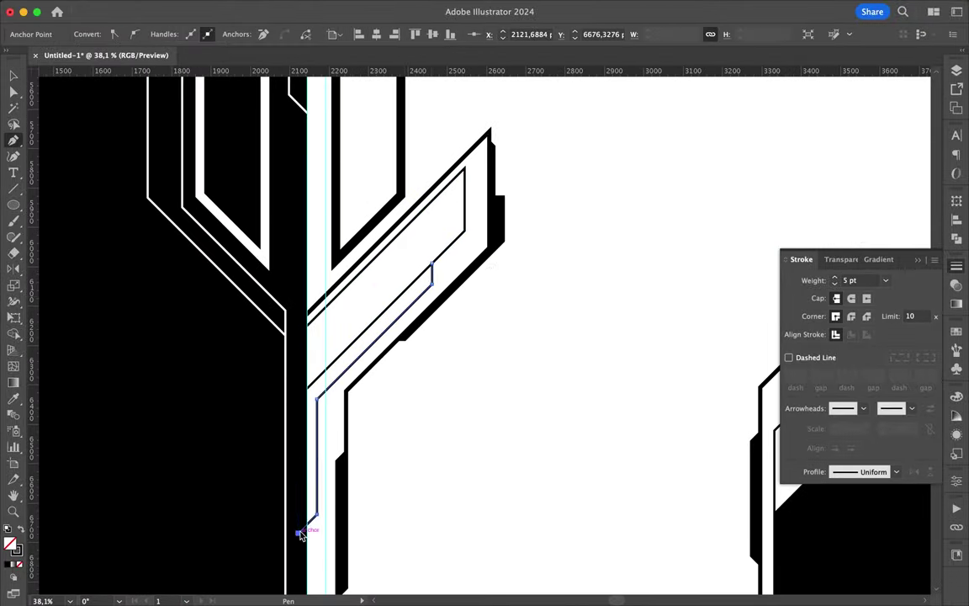
key(v)
scroll(441, 467, down, 3)
scroll(501, 255, down, 2)
scroll(409, 425, up, 4)
Step: Draw a small circle node at the end of the circuit trace
click(409, 425)
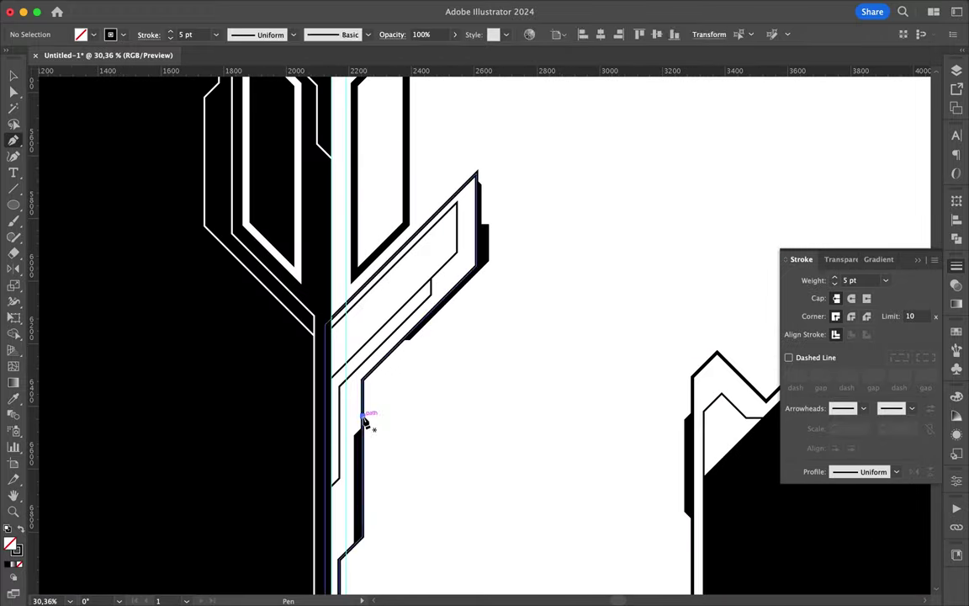
click(13, 204)
click(84, 236)
drag(396, 375, 412, 390)
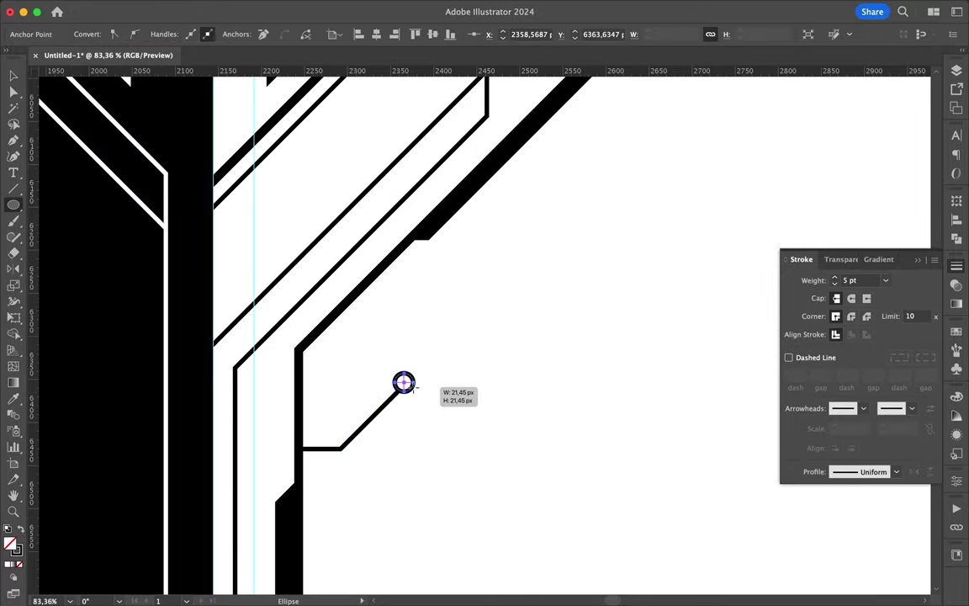
Step: Pen a second bent trace and place a copied circle node at its end
scroll(412, 387, up, 3)
scroll(417, 389, down, 2)
key(p)
click(355, 425)
click(355, 357)
click(408, 304)
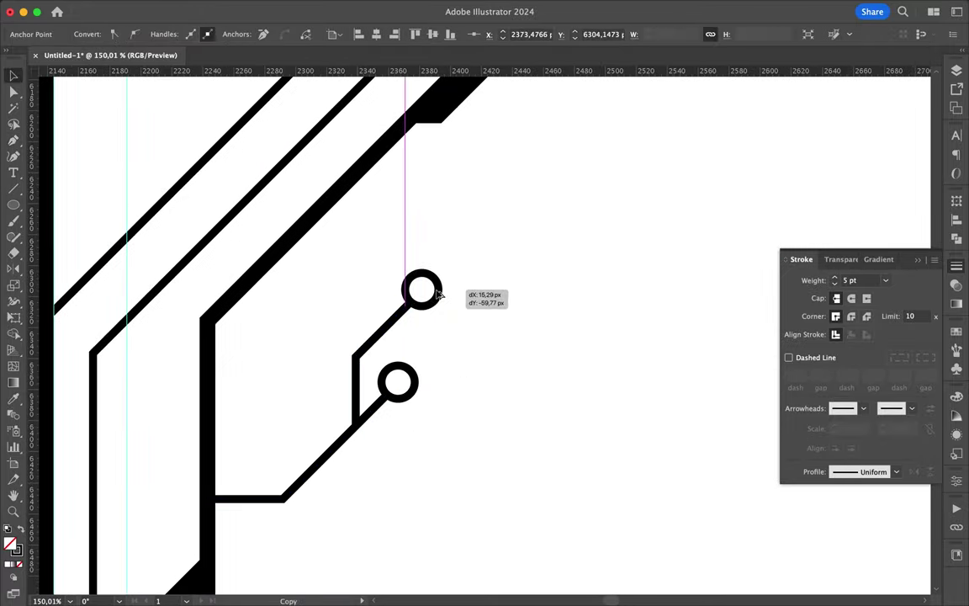
drag(437, 293, 438, 293)
scroll(466, 370, down, 3)
click(467, 370)
scroll(404, 395, down, 2)
scroll(387, 438, up, 3)
Step: Extend the circuit with a stepped trace running up-right
click(410, 357)
click(435, 358)
click(460, 334)
key(v)
click(403, 338)
scroll(460, 324, up, 3)
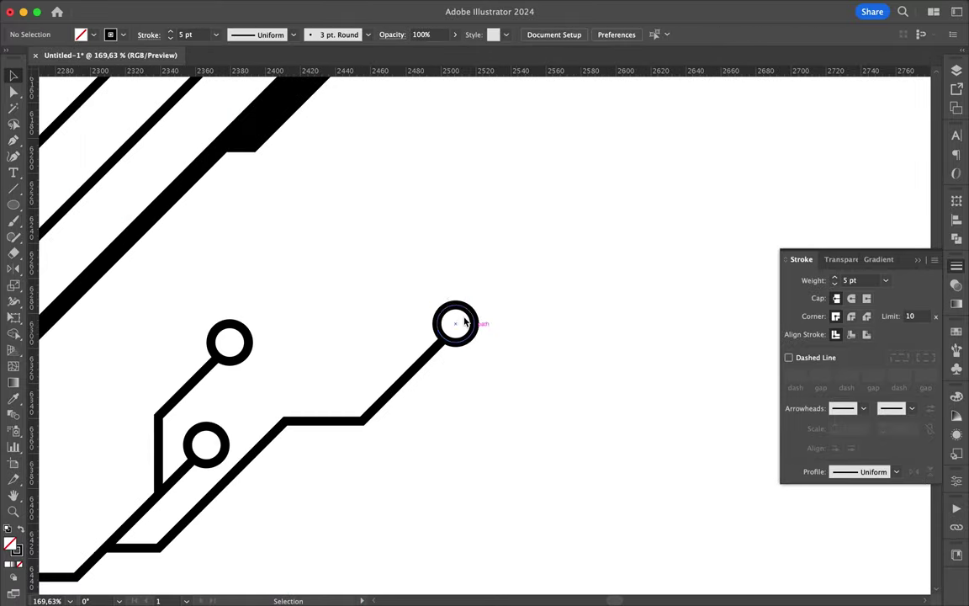
scroll(460, 324, down, 2)
Step: Copy the round circuit node to the trace ends and further right
click(406, 367)
click(406, 314)
click(455, 261)
key(v)
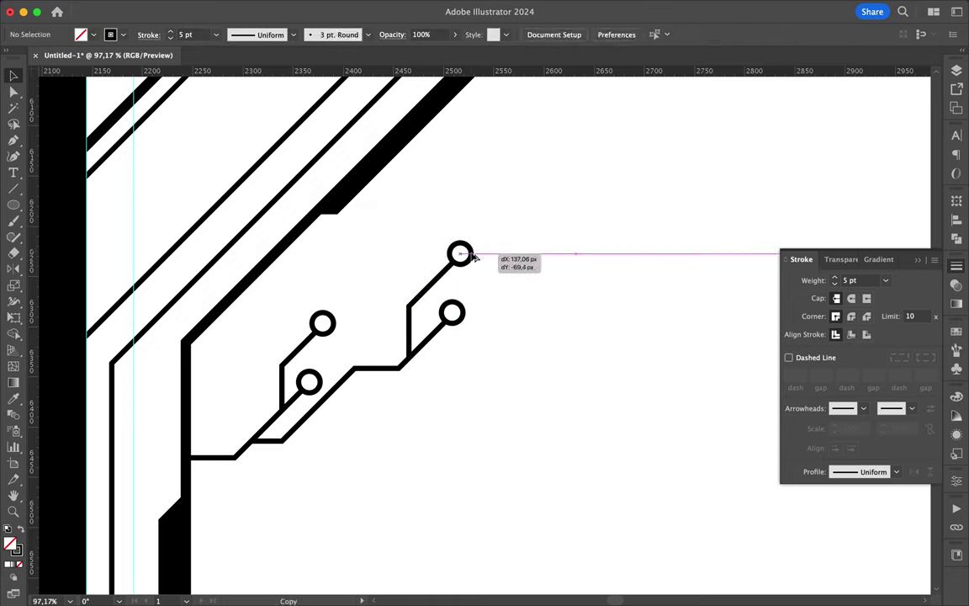
drag(473, 257, 474, 256)
scroll(488, 307, down, 3)
scroll(489, 307, up, 2)
Step: Pen a new bent trace, snap its end anchor onto the new node, and begin a lower-right outline path
key(p)
click(399, 353)
click(461, 353)
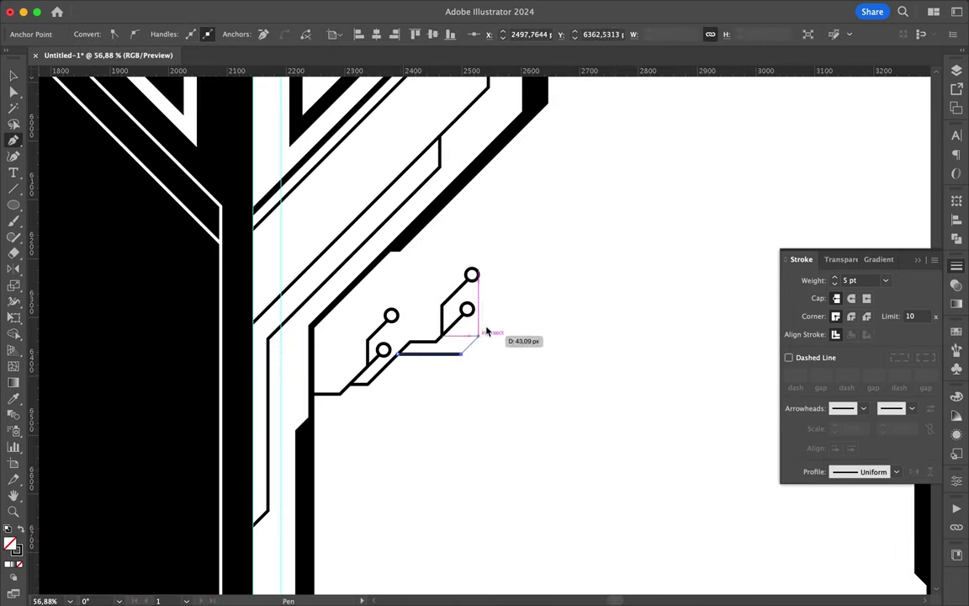
click(496, 319)
key(v)
click(476, 317)
key(a)
click(499, 317)
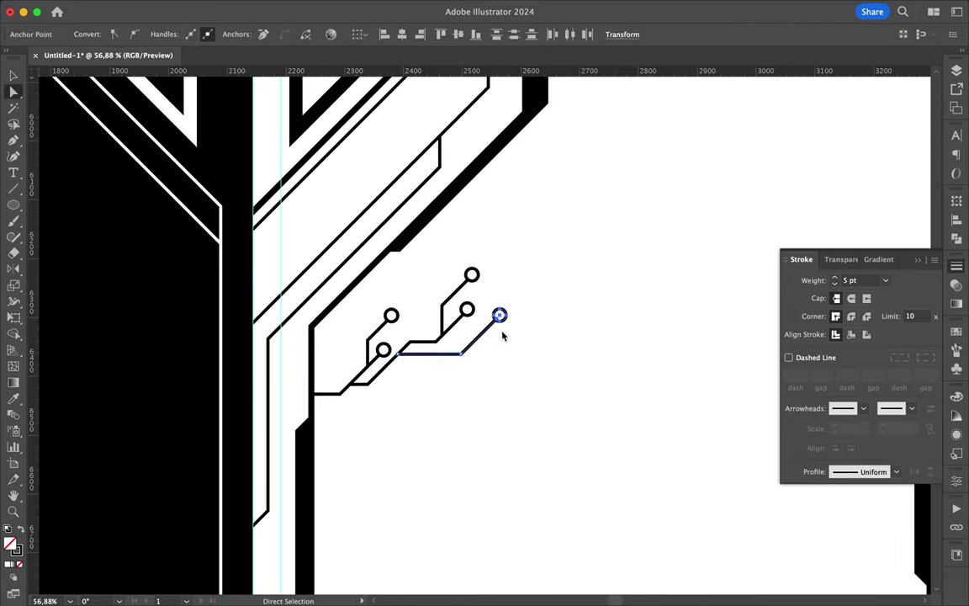
drag(530, 284, 530, 286)
scroll(528, 286, down, 5)
scroll(528, 286, down, 2)
scroll(528, 286, up, 2)
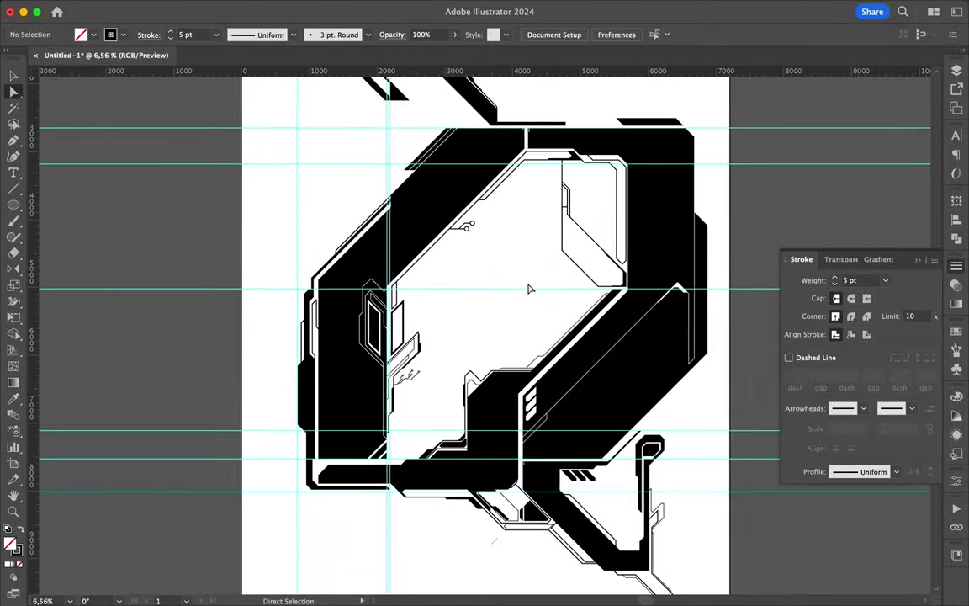
scroll(529, 288, up, 3)
key(p)
click(322, 457)
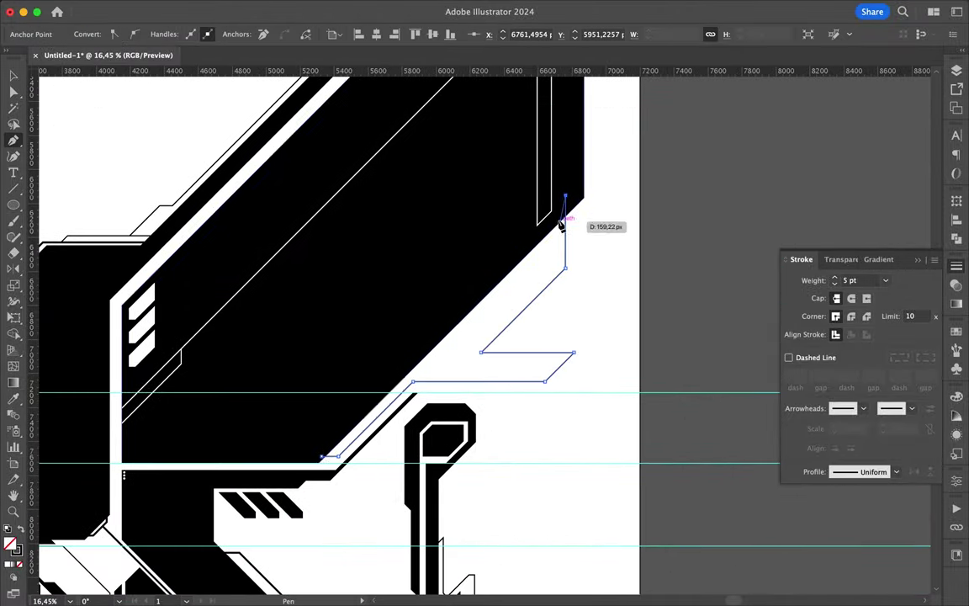
Step: Finish the outline path and add a black fill piece inside the outline band, adjusting its corner
key(v)
scroll(469, 337, up, 2)
ctrl+click(511, 370)
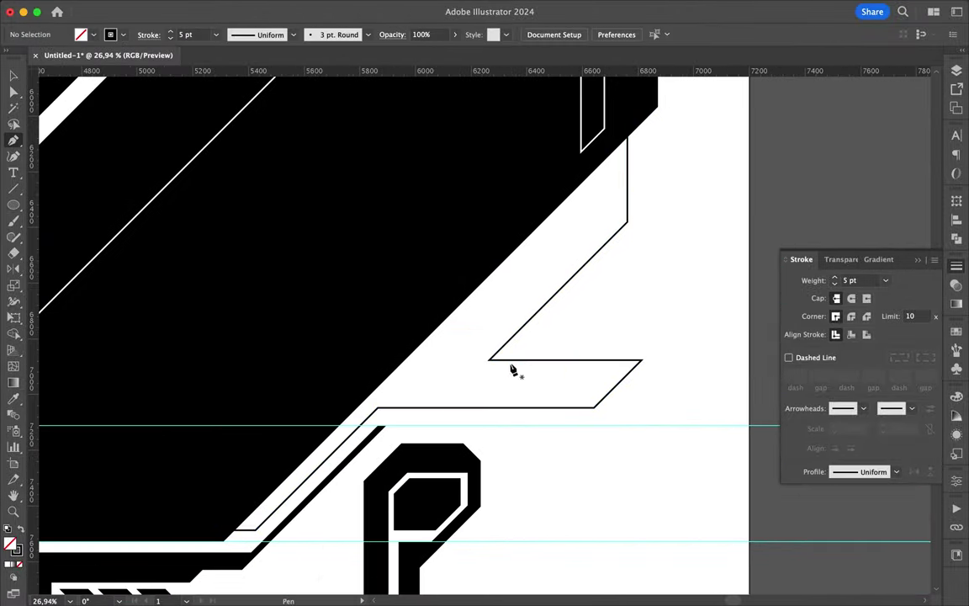
click(505, 362)
click(602, 401)
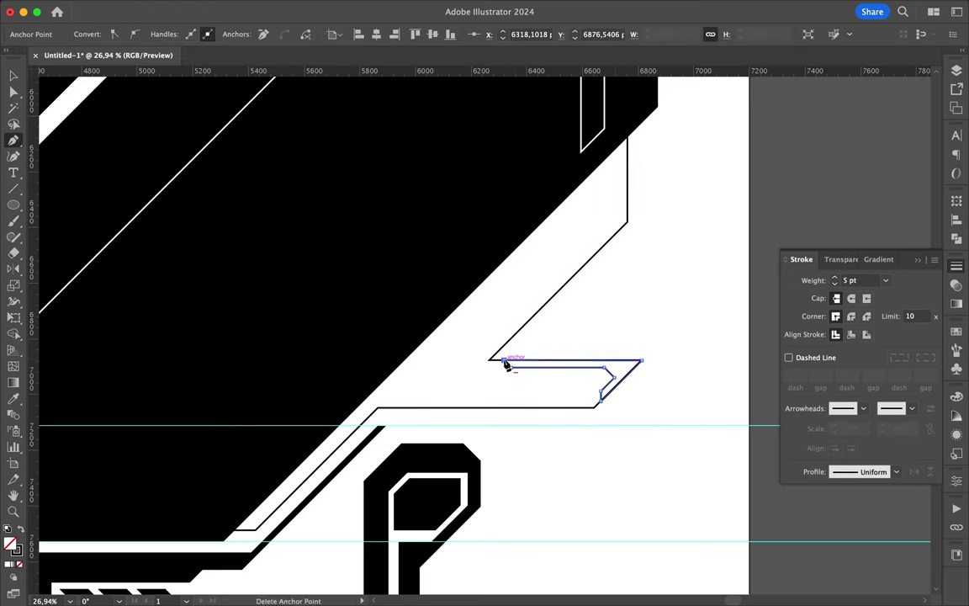
click(505, 362)
scroll(558, 335, up, 5)
key(a)
click(458, 428)
drag(458, 428, 467, 437)
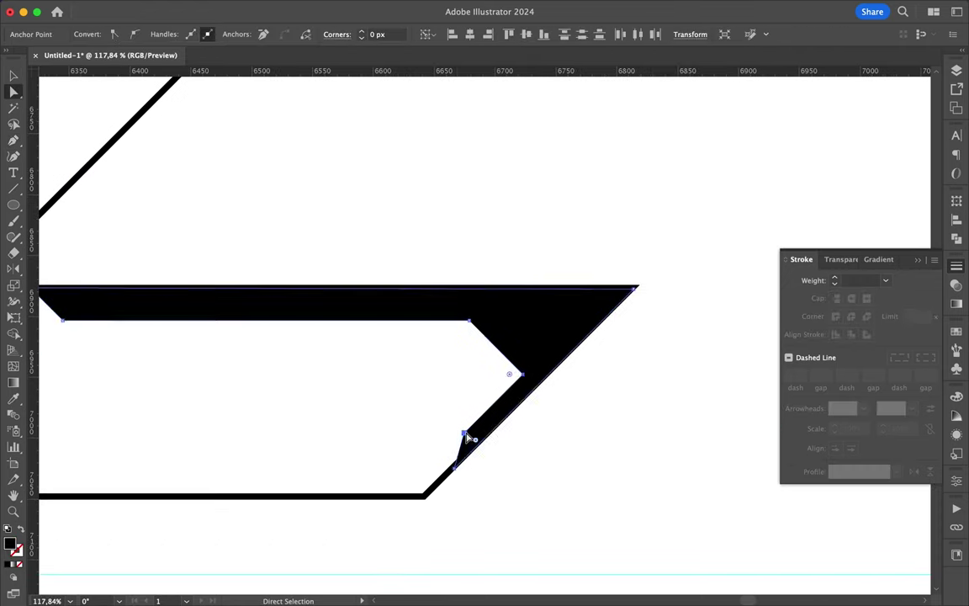
scroll(362, 471, down, 3)
click(248, 411)
Step: Draw a small black wedge under the bar and a thin tapered sliver along the lower line
click(155, 363)
drag(190, 395, 210, 404)
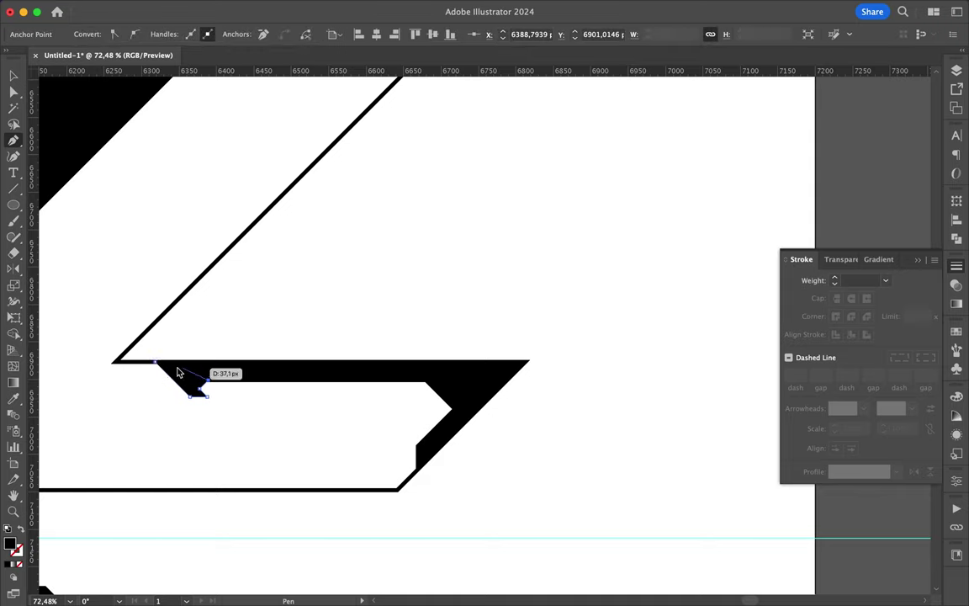
click(154, 363)
scroll(178, 373, down, 3)
scroll(309, 405, left, 3)
click(202, 392)
drag(361, 392, 373, 404)
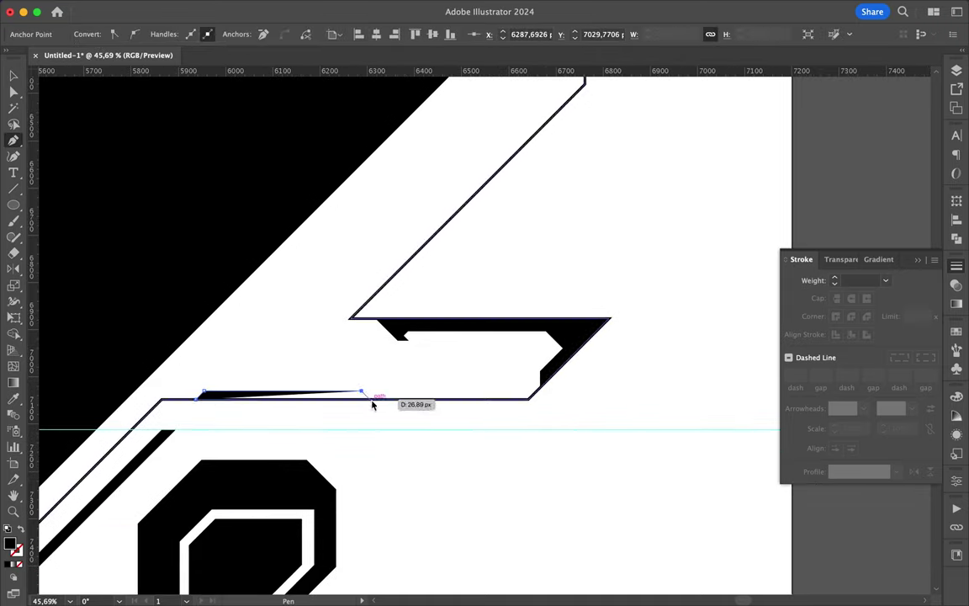
click(342, 383)
scroll(508, 400, down, 3)
scroll(461, 401, up, 4)
scroll(458, 396, up, 2)
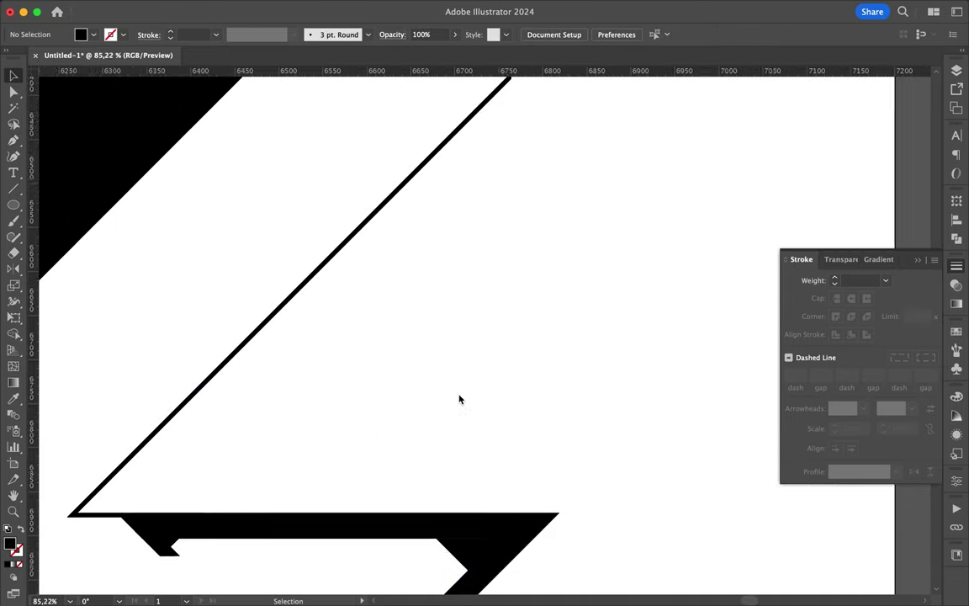
scroll(469, 399, down, 4)
scroll(468, 399, down, 3)
scroll(469, 399, left, 1)
Step: Reshape the horizontal lower bar by nudging its anchors and end
key(p)
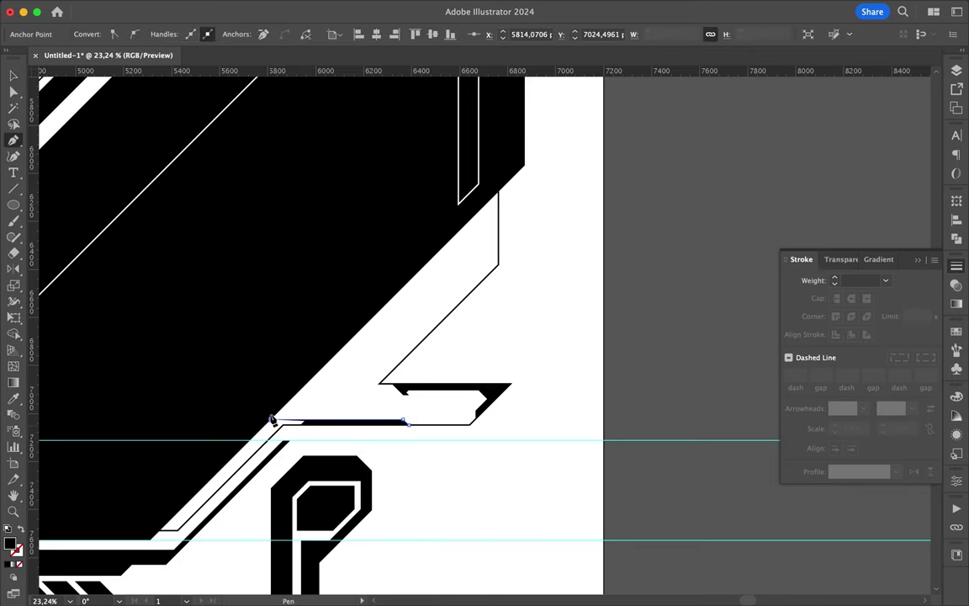
key(v)
click(411, 422)
scroll(410, 421, up, 3)
key(a)
scroll(327, 376, up, 3)
drag(322, 377, 328, 382)
scroll(324, 358, down, 1)
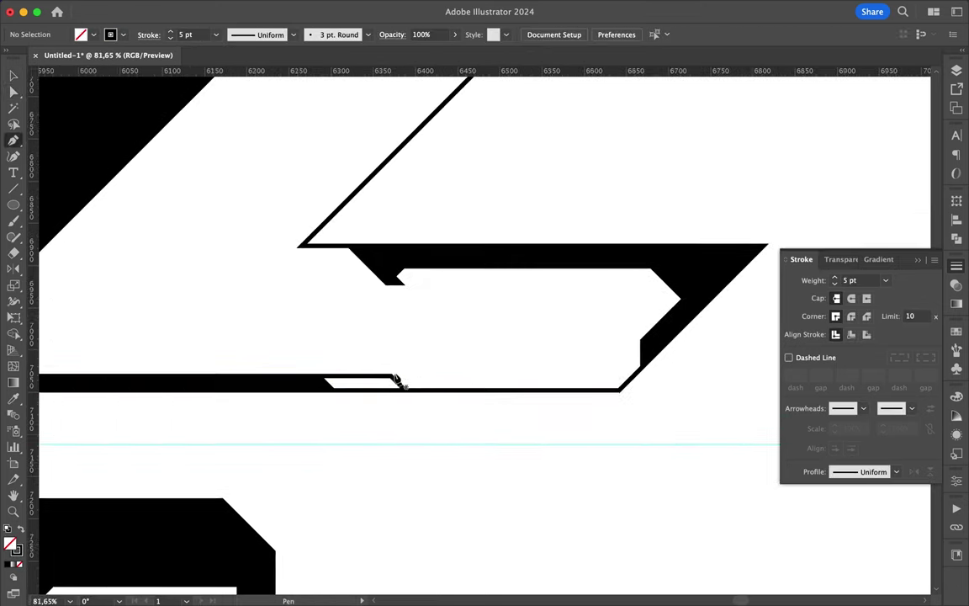
drag(400, 385, 405, 387)
key(v)
scroll(410, 395, up, 2)
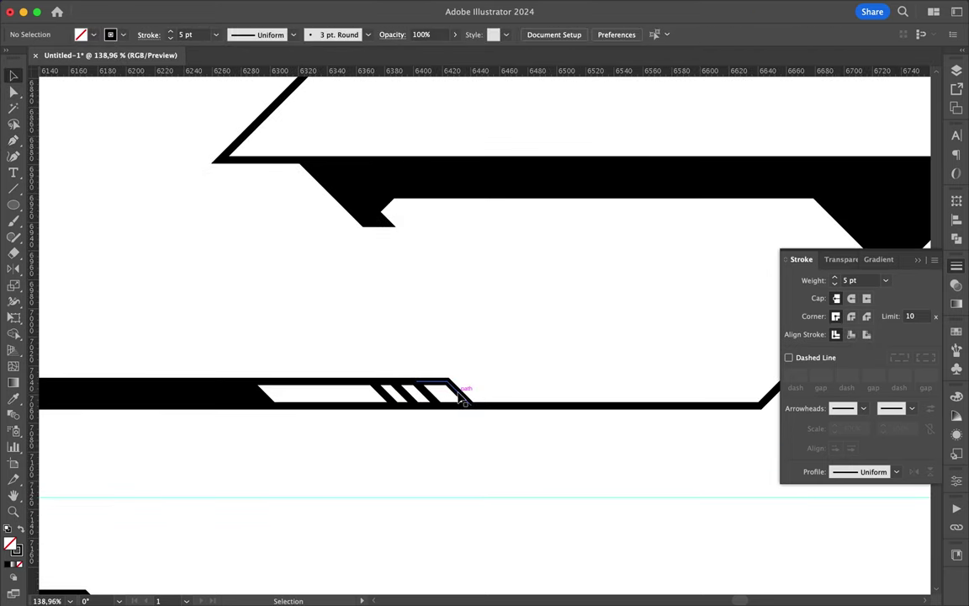
Step: Add a new outline line and shift its corner slightly up-left
click(540, 385)
key(a)
scroll(512, 359, down, 2)
scroll(409, 350, down, 2)
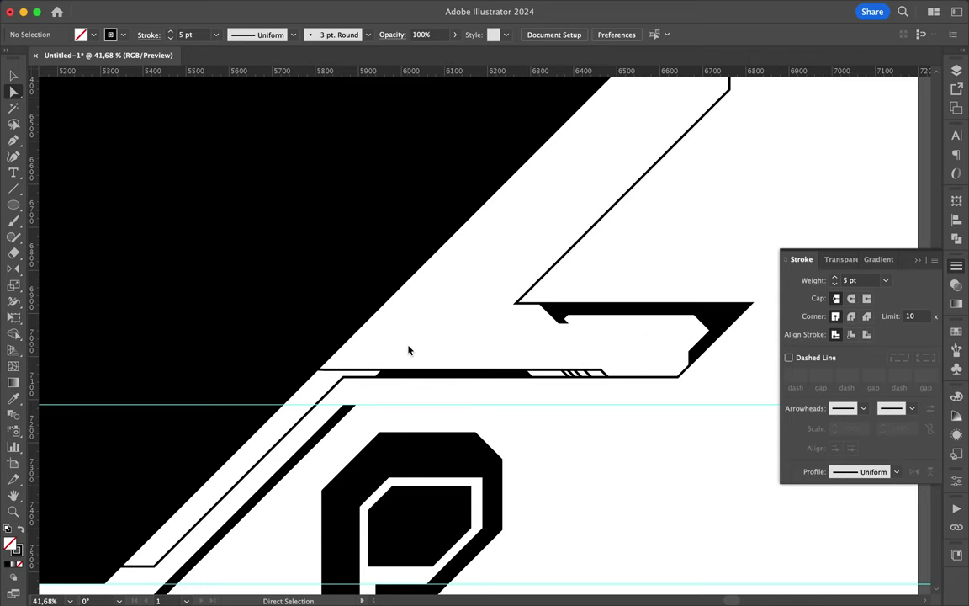
click(351, 362)
click(523, 380)
key(a)
scroll(523, 380, down, 2)
scroll(416, 352, up, 3)
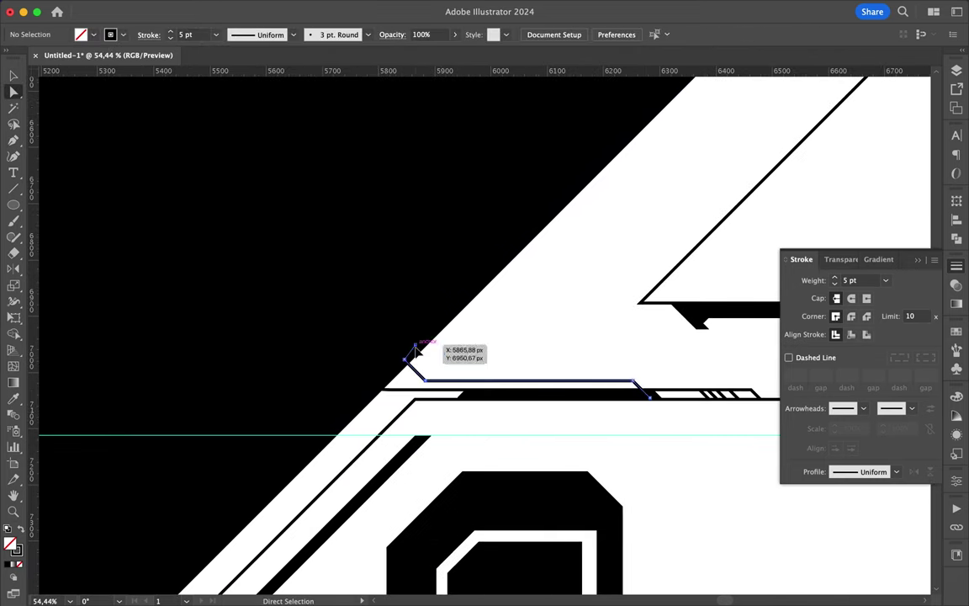
mouse_move(413, 368)
mouse_down()
mouse_move(406, 362)
mouse_move(408, 376)
mouse_up()
Step: Draw an outline line running up the lower-right diagonal edge to its top
key(p)
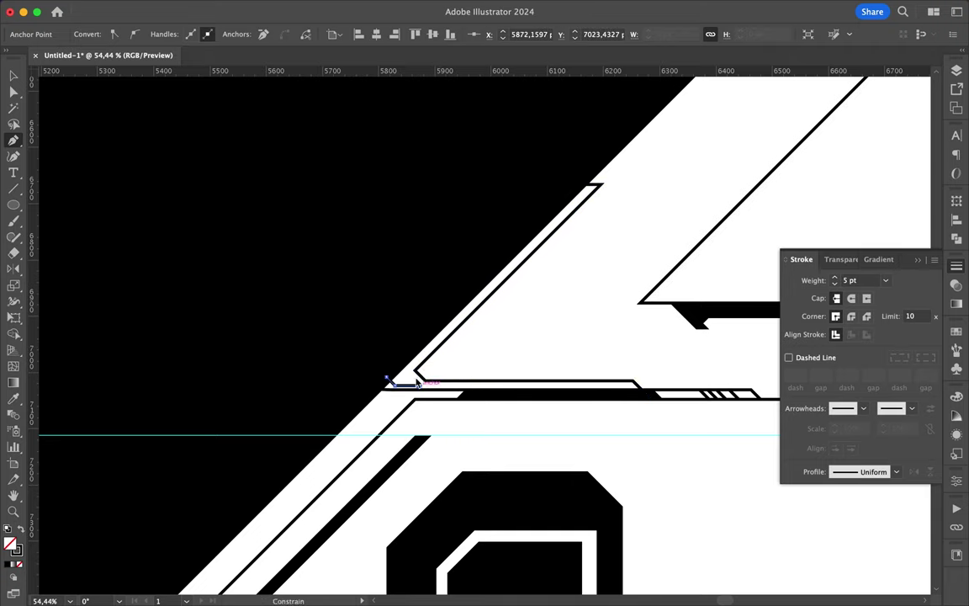
key(v)
scroll(389, 378, down, 5)
scroll(504, 336, up, 3)
scroll(548, 310, down, 2)
key(p)
click(497, 324)
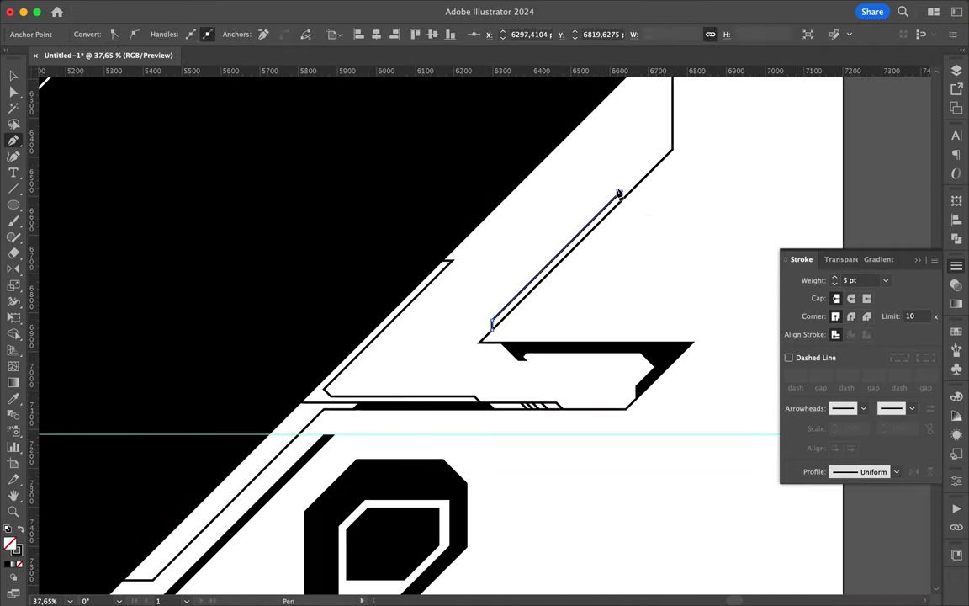
click(625, 187)
click(649, 152)
scroll(646, 152, up, 3)
scroll(677, 166, up, 3)
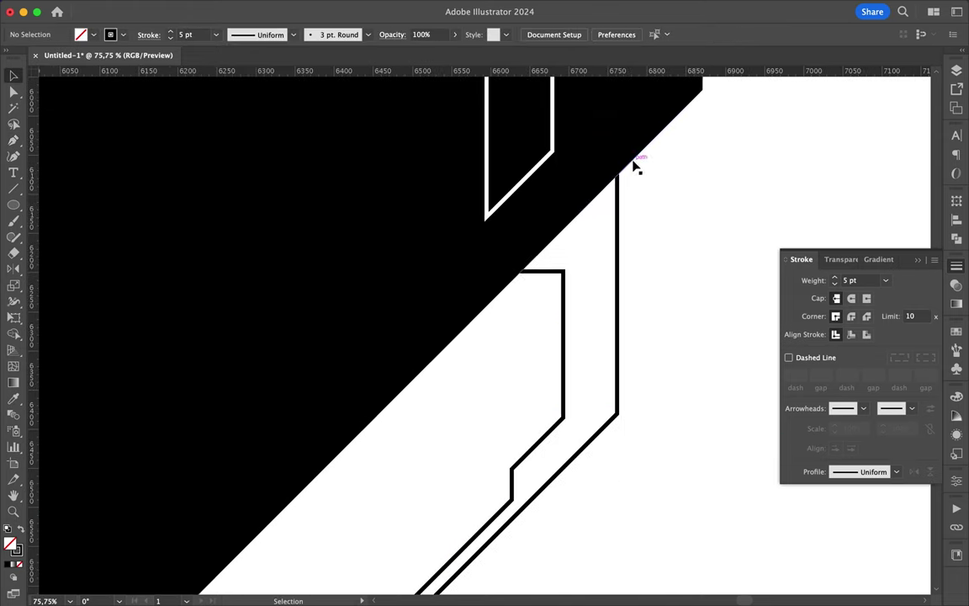
key(p)
Step: Make a solid black vertical edge piece with no stroke and lengthen it downward
drag(601, 202, 611, 210)
key(shift+x)
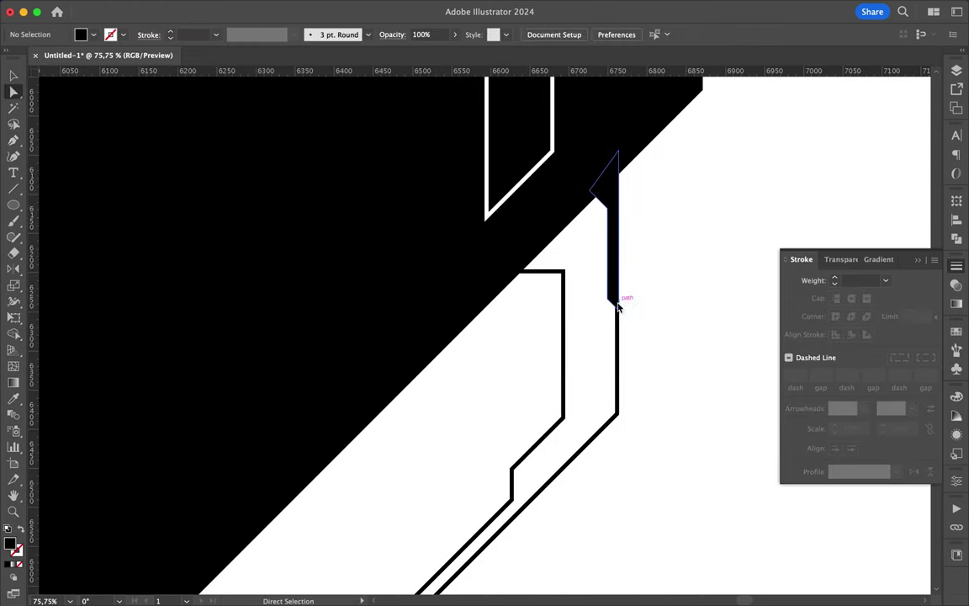
key(a)
click(608, 301)
drag(608, 305, 612, 354)
click(594, 357)
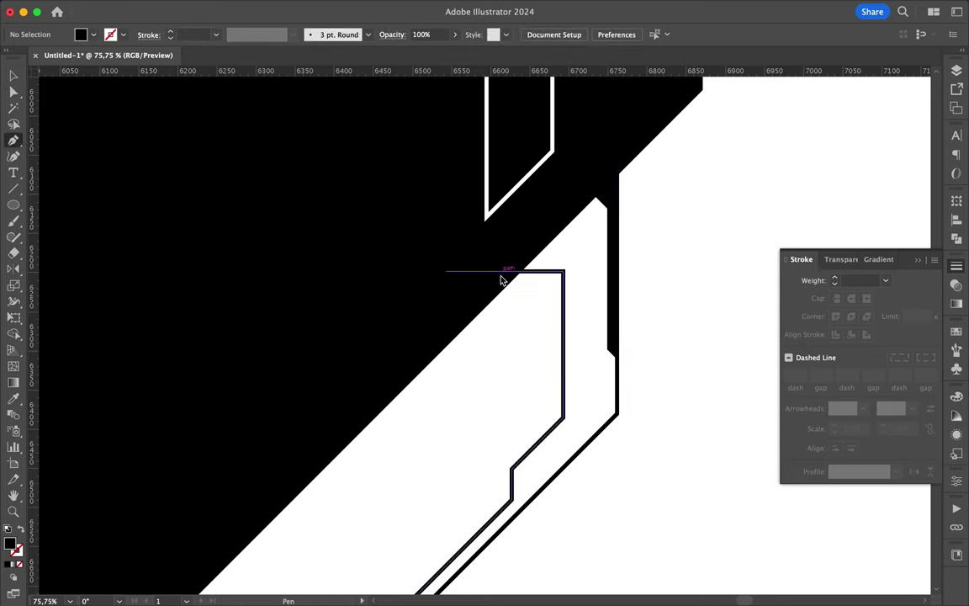
Step: Add a black triangle beside the edge and adjust one of its corners
click(556, 282)
shift+click(556, 361)
key(Escape)
scroll(481, 518, down, 3)
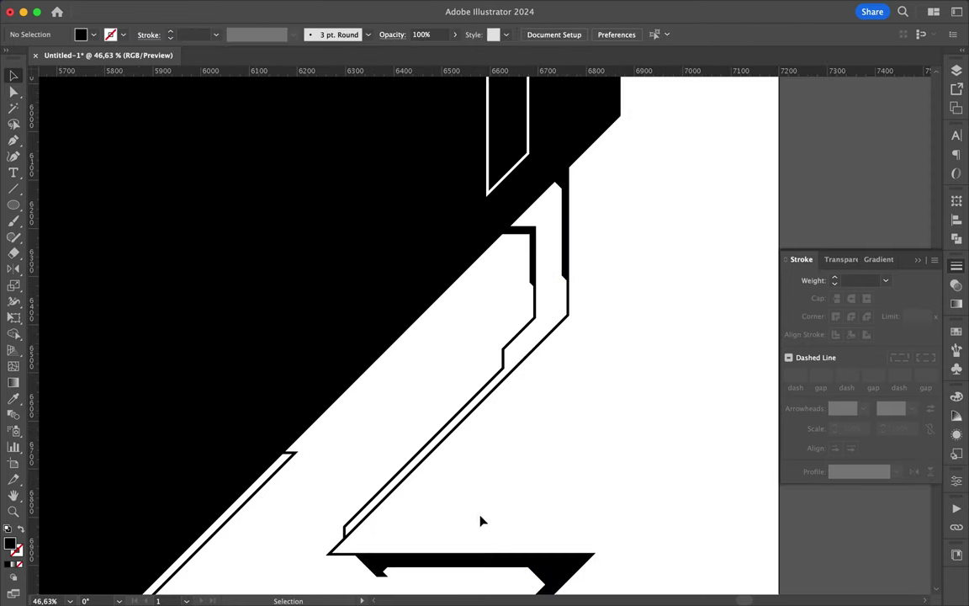
key(a)
drag(537, 277, 538, 335)
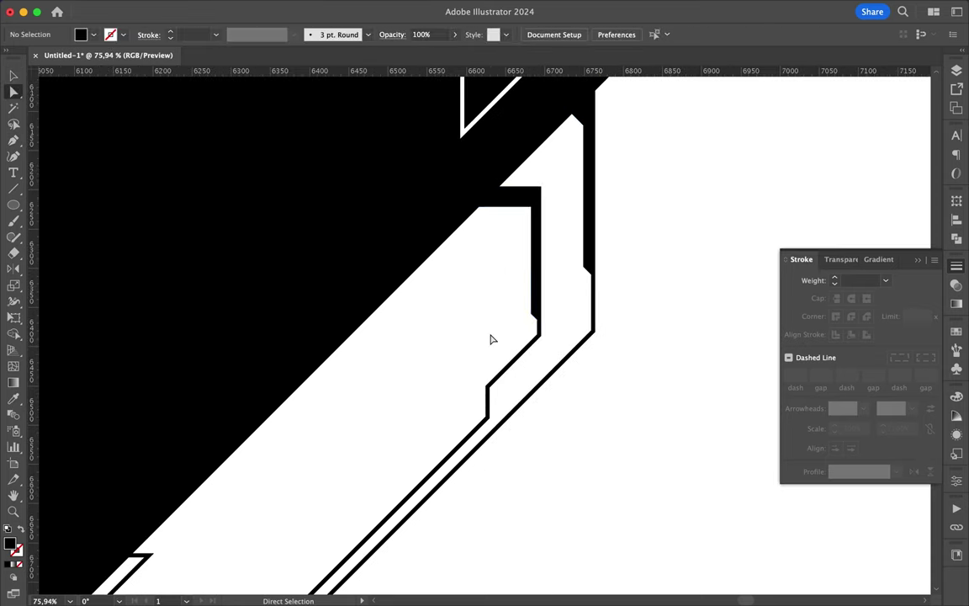
scroll(492, 339, down, 3)
scroll(492, 339, up, 3)
Step: Draw a thin black wedge beside the inner line, then deselect to review the letter
key(p)
click(392, 357)
click(391, 339)
click(452, 279)
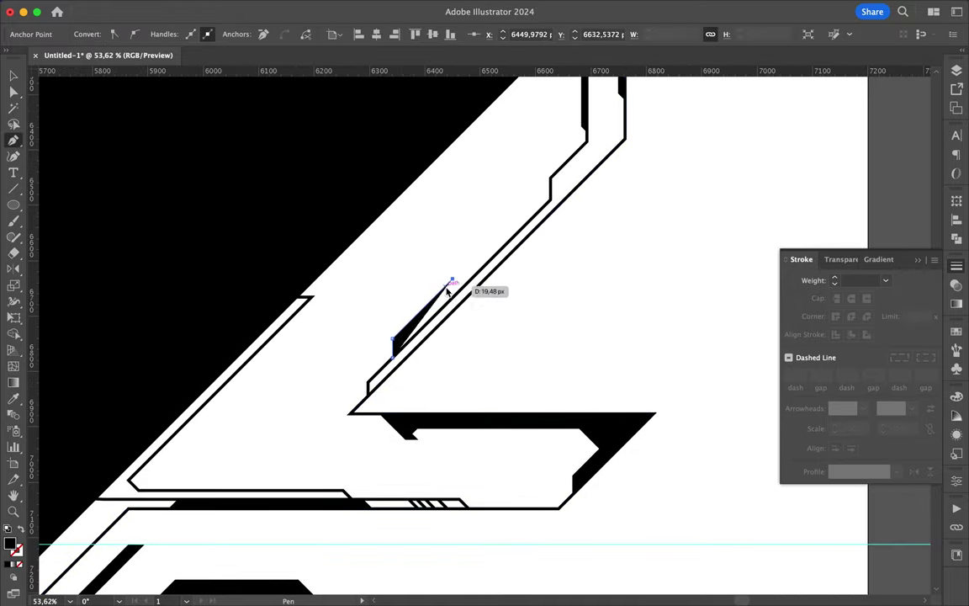
click(519, 310)
scroll(505, 319, up, 2)
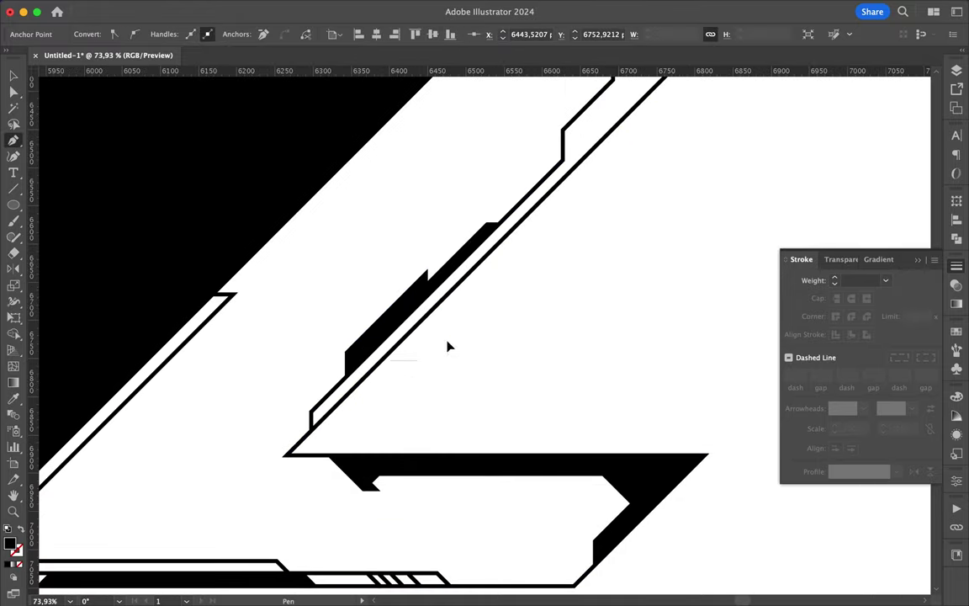
click(562, 277)
scroll(562, 277, down, 10)
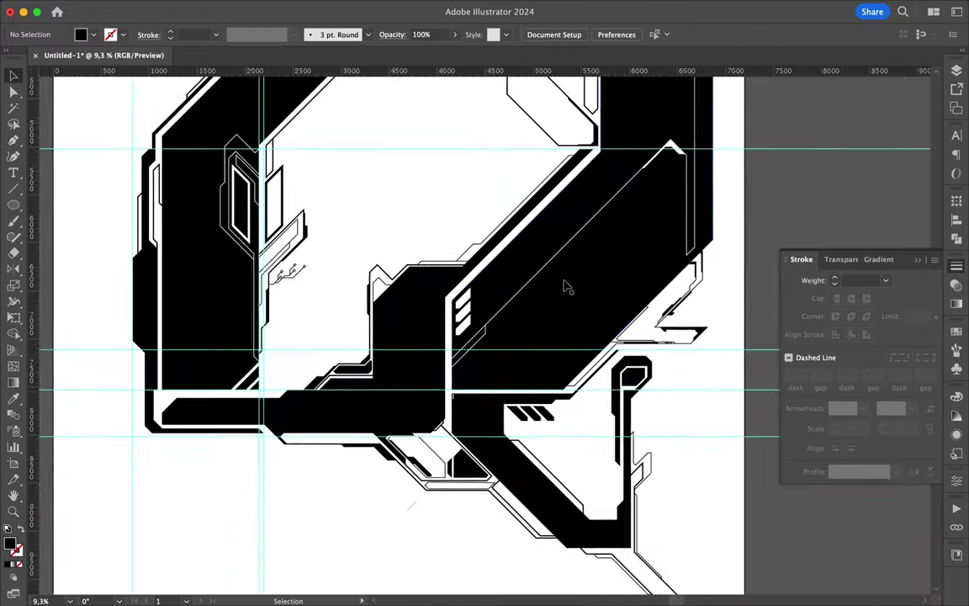
Step: Save the document as Untitled-1.ai
key(super+s)
key(Return)
click(648, 17)
Step: Set the fill to light gray and start a gray offset shadow shape near the right side
click(956, 70)
double_click(10, 545)
click(898, 99)
scroll(616, 286, up, 3)
key(p)
click(472, 425)
click(517, 334)
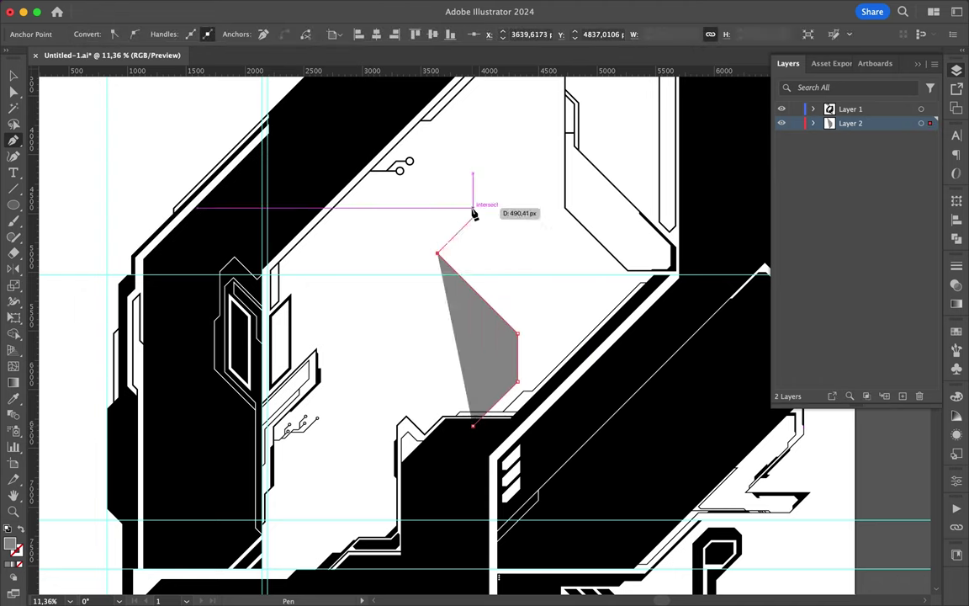
click(510, 252)
click(633, 263)
scroll(620, 197, up, 2)
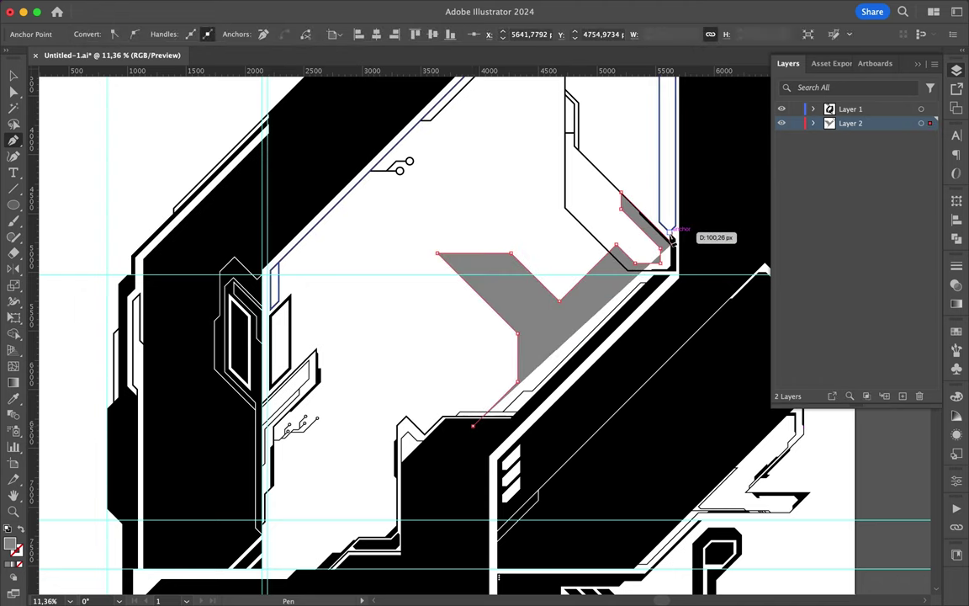
scroll(656, 260, up, 3)
scroll(652, 250, down, 2)
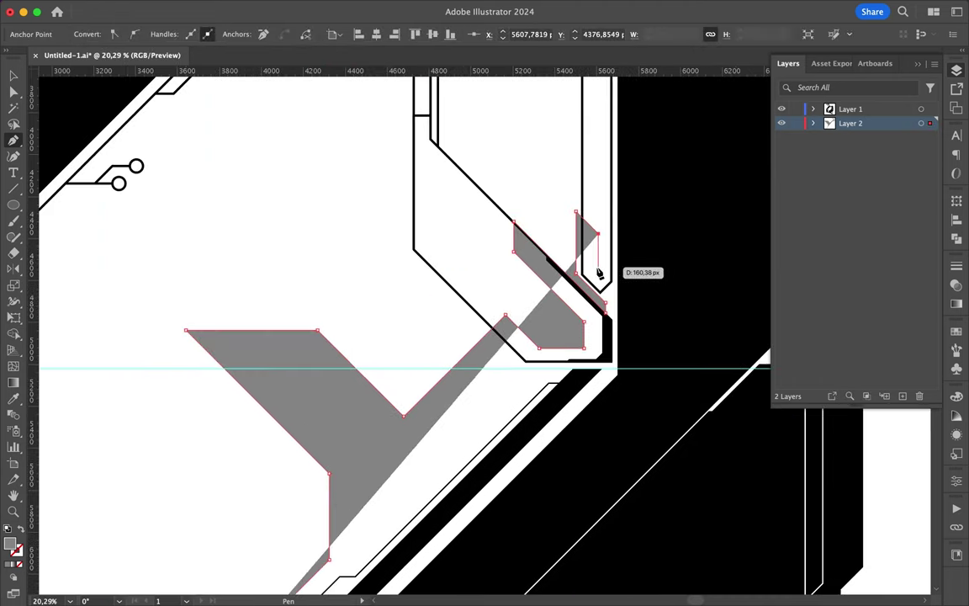
scroll(599, 164, up, 3)
Step: Extend the gray shadow along the top-right frame toward the left and close the shape
click(604, 164)
click(570, 127)
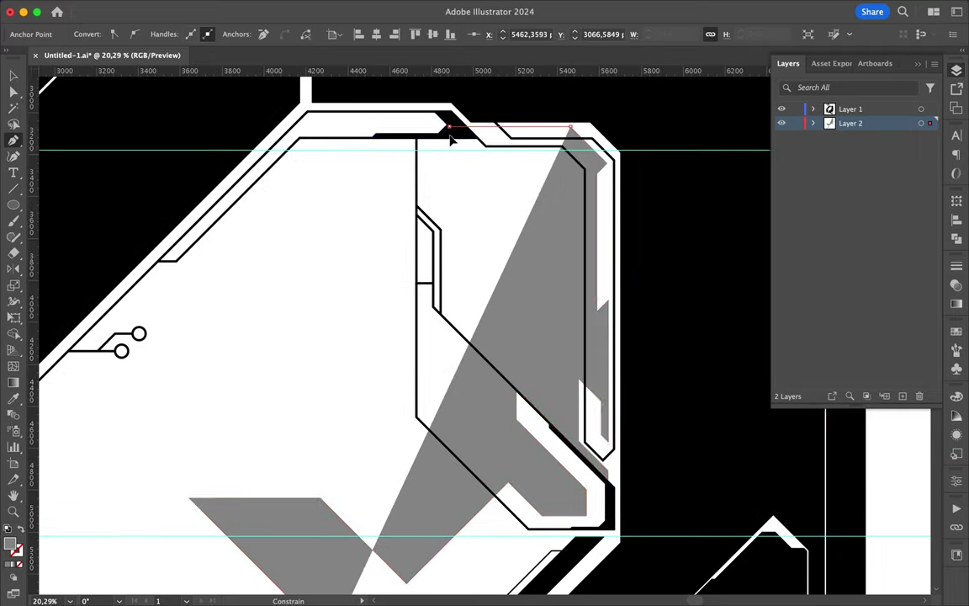
click(449, 127)
click(429, 126)
click(412, 109)
click(304, 110)
click(200, 190)
scroll(205, 190, down, 1)
scroll(253, 197, up, 3)
click(252, 200)
click(547, 200)
scroll(558, 486, down, 1)
click(549, 533)
scroll(548, 533, down, 3)
scroll(271, 528, down, 3)
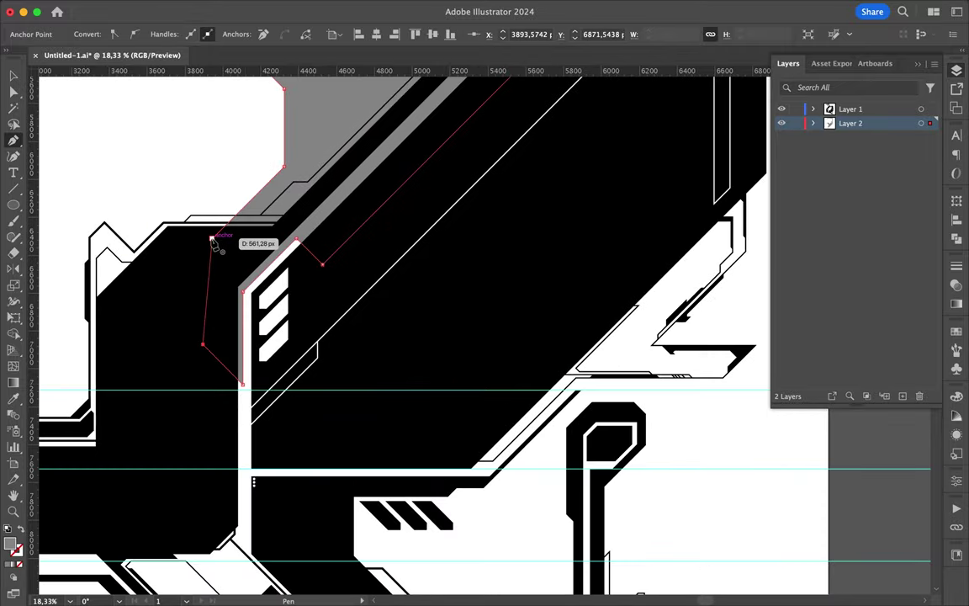
scroll(213, 240, up, 3)
click(275, 357)
scroll(227, 422, up, 5)
Step: Draw a second gray shadow shape beside the thin stripe and deselect it
click(227, 421)
scroll(370, 317, up, 1)
click(428, 317)
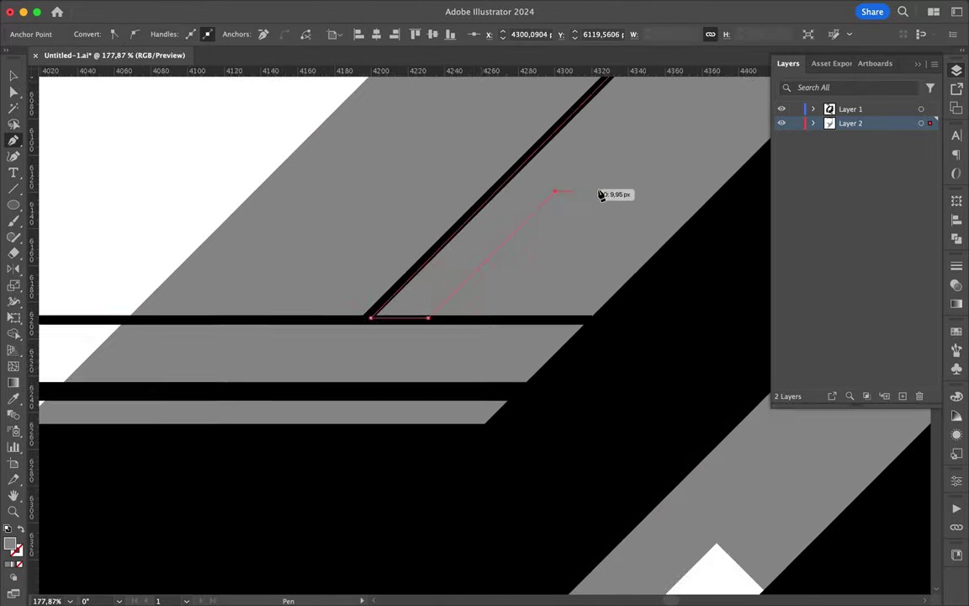
scroll(539, 263, down, 5)
click(565, 235)
scroll(597, 169, up, 10)
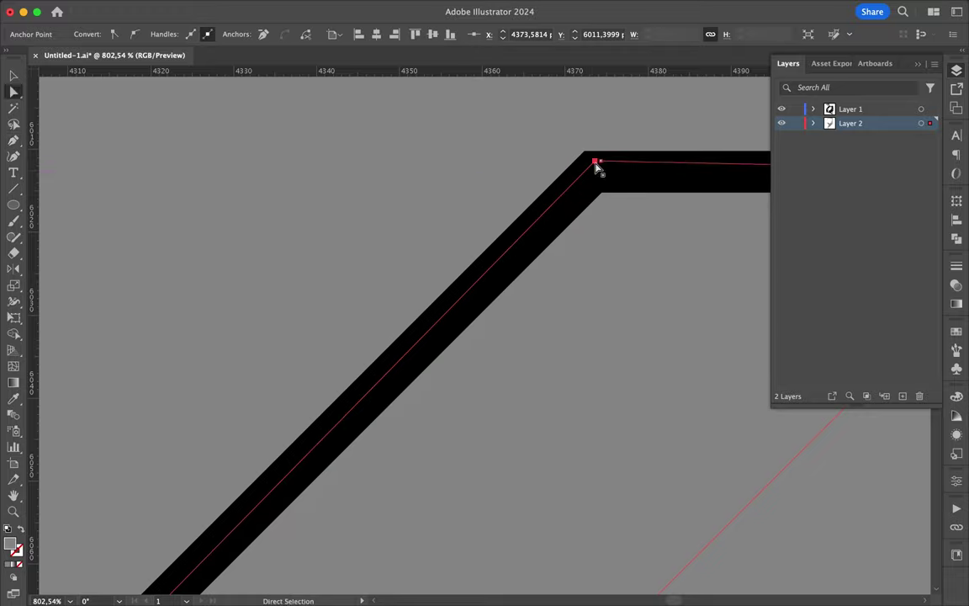
scroll(599, 166, down, 10)
scroll(504, 194, down, 10)
click(266, 244)
scroll(262, 254, down, 5)
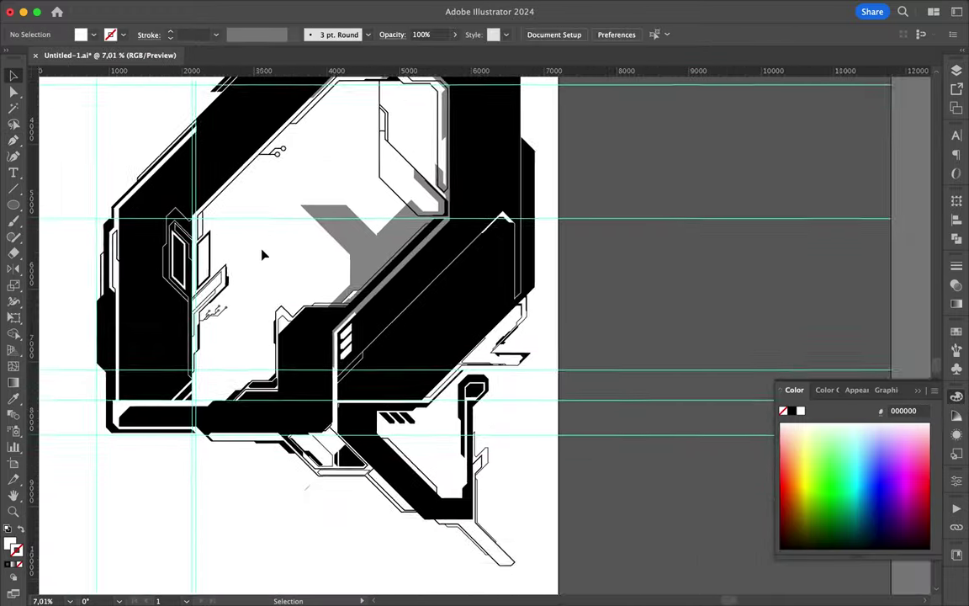
Step: Nudge a stripe anchor slightly upward so it lines up with the stripe
scroll(190, 324, up, 5)
scroll(189, 324, up, 5)
key(p)
click(192, 520)
scroll(346, 208, up, 5)
key(a)
scroll(346, 193, up, 5)
scroll(346, 189, up, 5)
drag(335, 183, 330, 179)
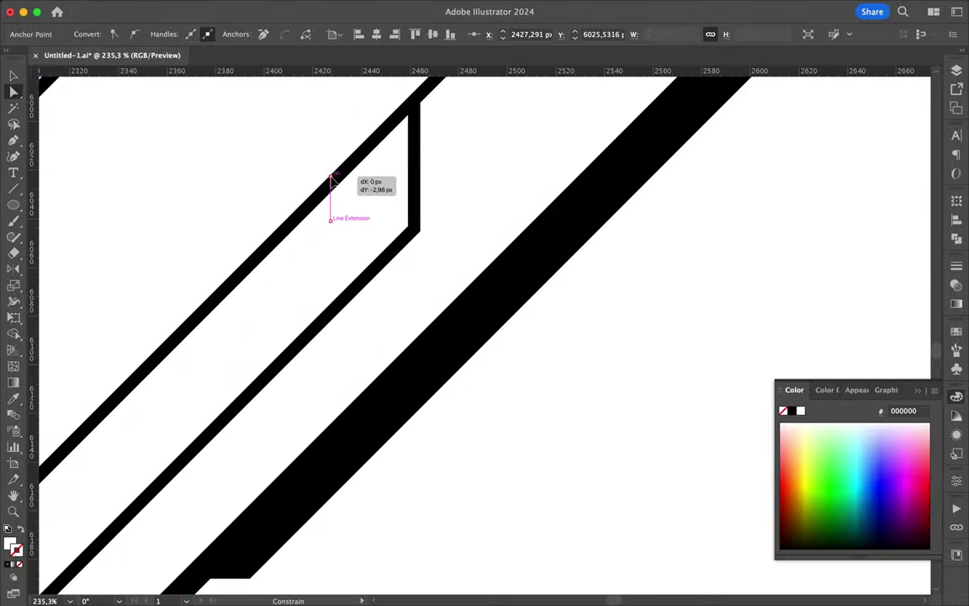
scroll(331, 180, down, 3)
Step: Draw a grey shadow path beneath the letter's bottom bar and deselect it
key(p)
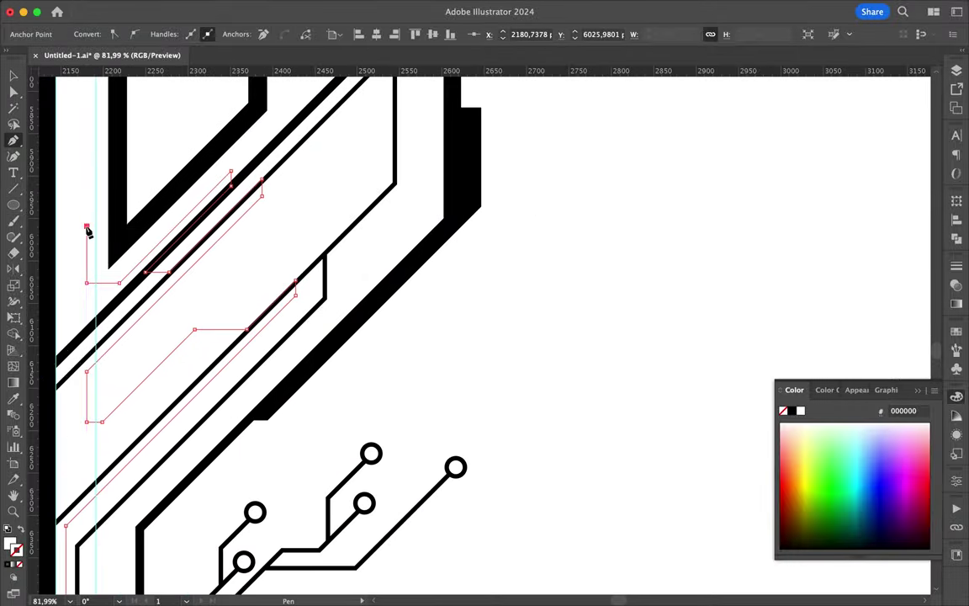
scroll(87, 232, down, 3)
scroll(65, 320, down, 3)
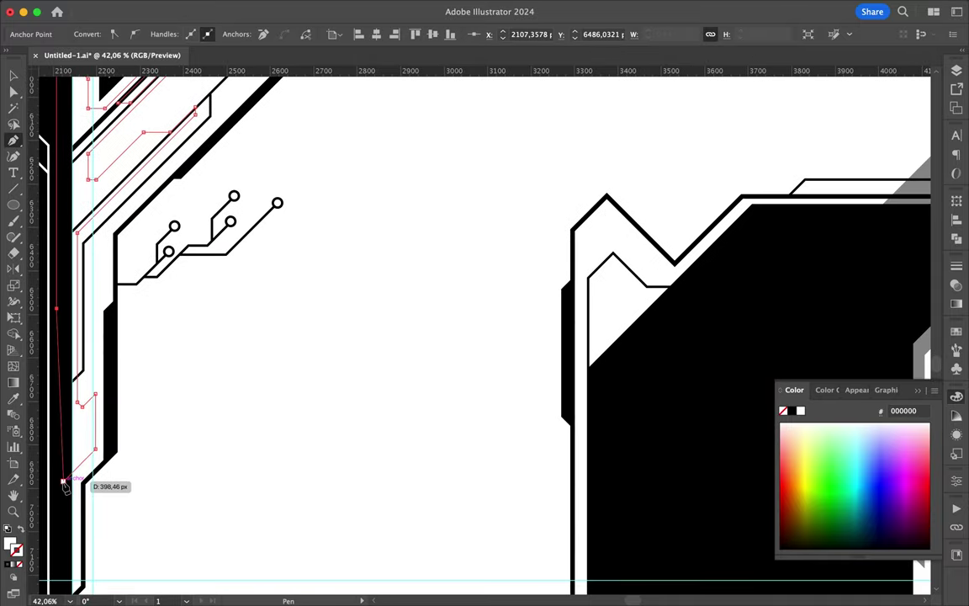
scroll(137, 460, down, 3)
scroll(253, 496, down, 2)
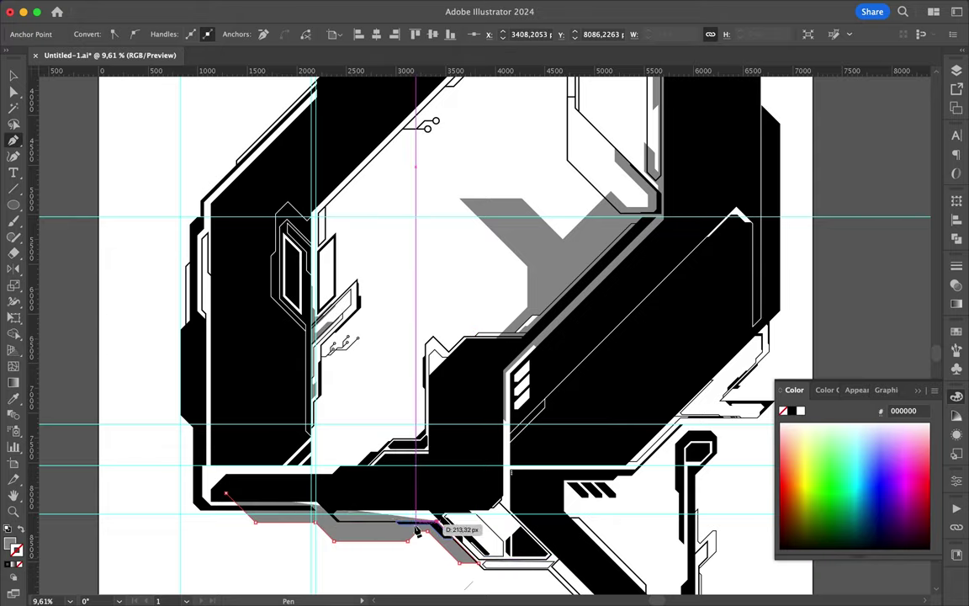
scroll(410, 523, up, 3)
click(471, 487)
click(432, 461)
scroll(185, 458, left, 3)
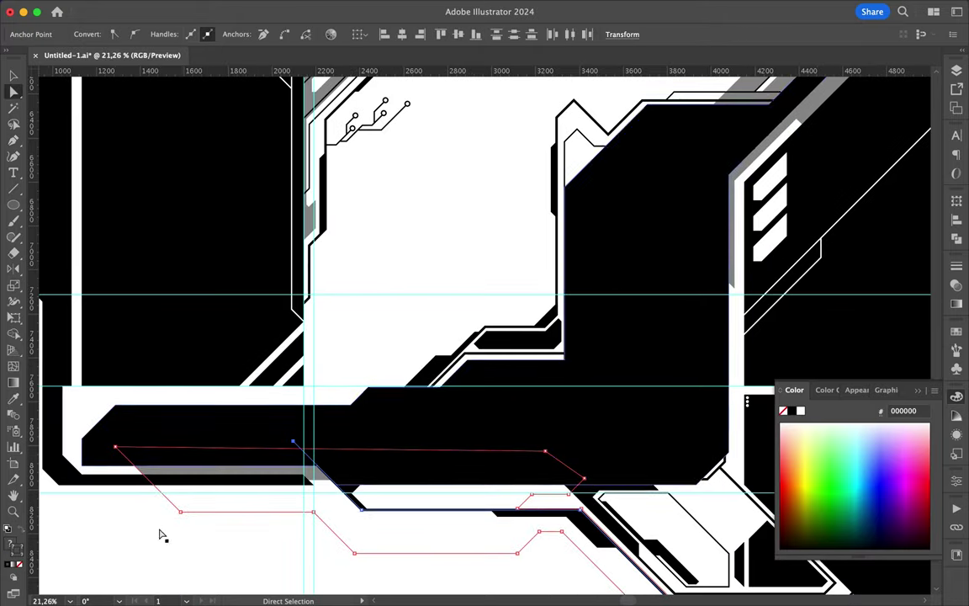
scroll(158, 534, up, 2)
key(ctrl+shift+a)
Step: Start a shadow inside the lower angular cutout and give it the grey fill
click(392, 376)
click(434, 364)
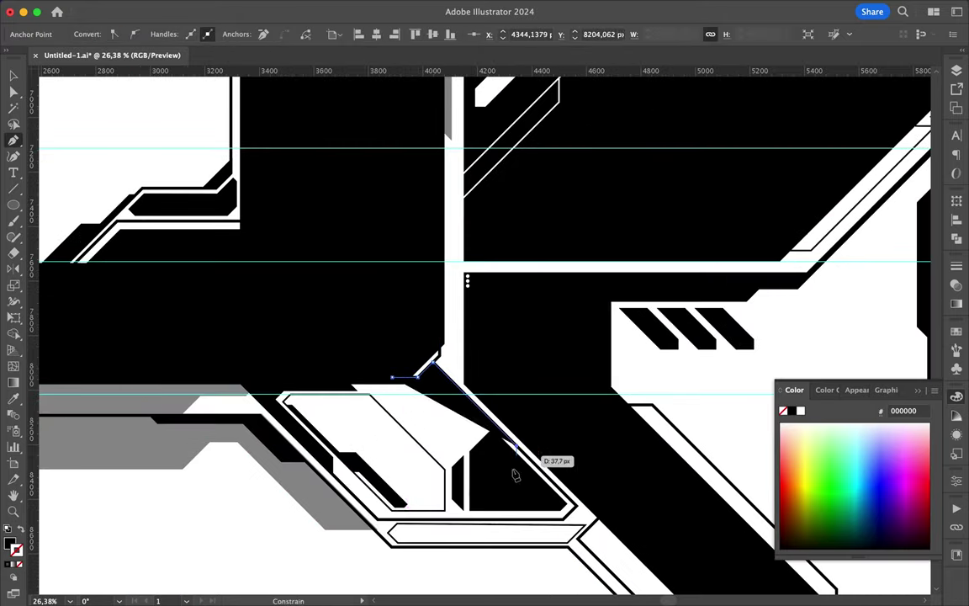
scroll(252, 421, down, 2)
key(F7)
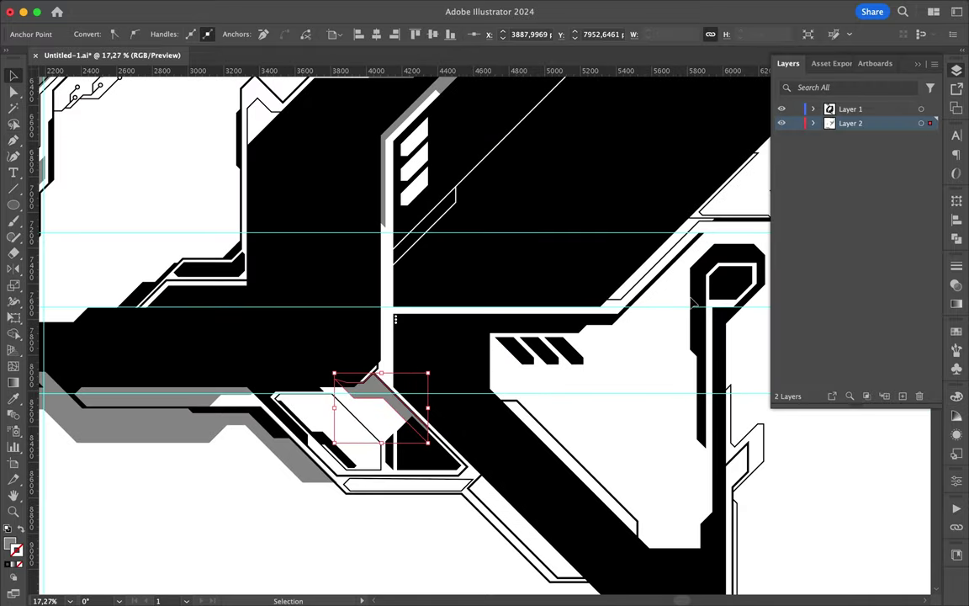
key(p)
Step: Trace the grey shadow shape inside the lower-right angular arm
click(580, 447)
click(602, 438)
click(640, 438)
click(651, 309)
click(602, 332)
click(666, 268)
click(689, 436)
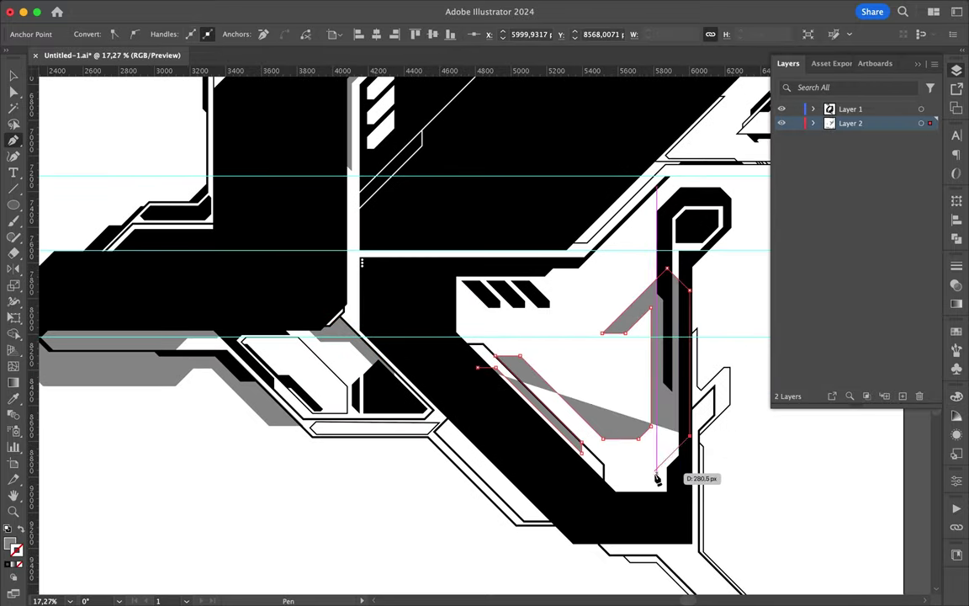
key(v)
scroll(601, 389, down, 3)
scroll(611, 419, down, 3)
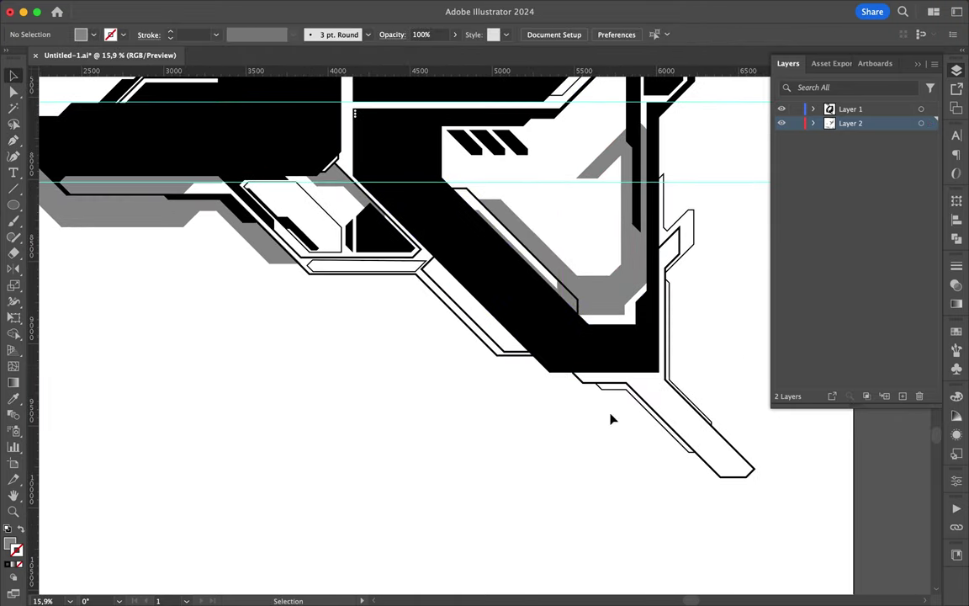
Step: Trace a thin grey shadow along the lower diagonal tail
key(p)
click(555, 369)
click(643, 369)
click(714, 458)
click(583, 376)
scroll(505, 320, down, 3)
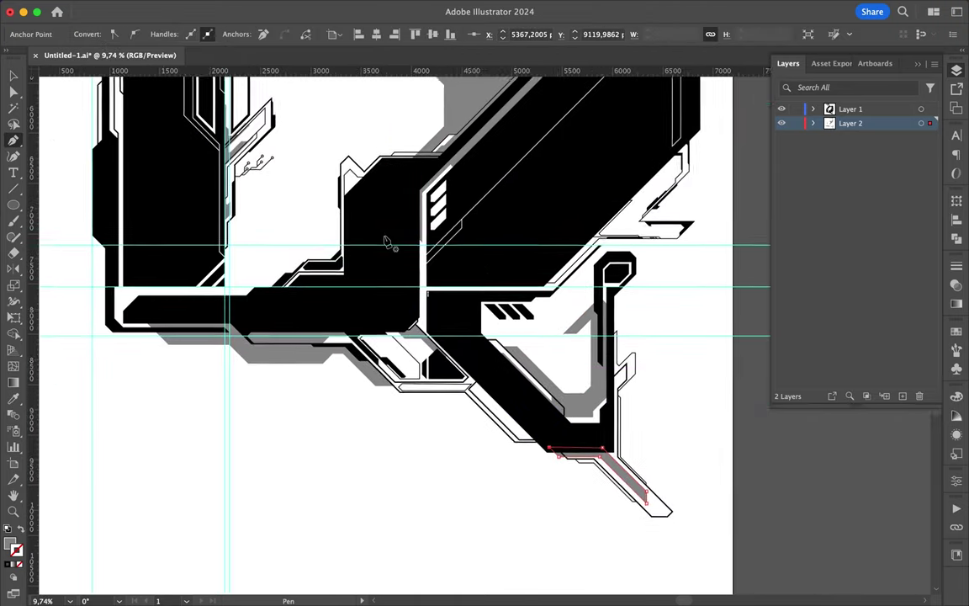
scroll(639, 244, up, 3)
scroll(612, 367, up, 3)
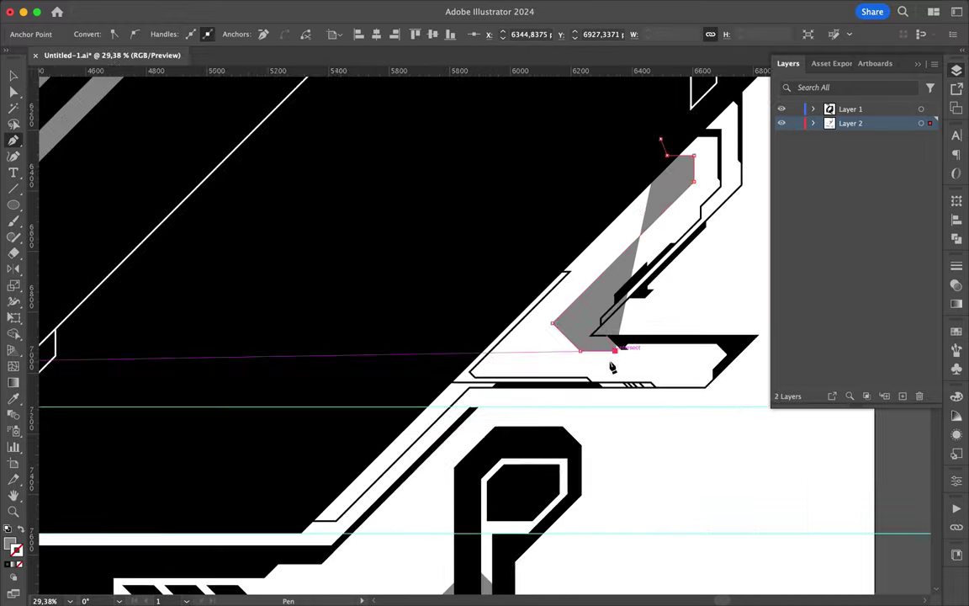
Step: Outline a grey shadow under and around the right-hand ledge
scroll(612, 367, up, 2)
click(616, 355)
click(426, 372)
scroll(552, 168, down, 2)
scroll(391, 384, up, 1)
click(391, 383)
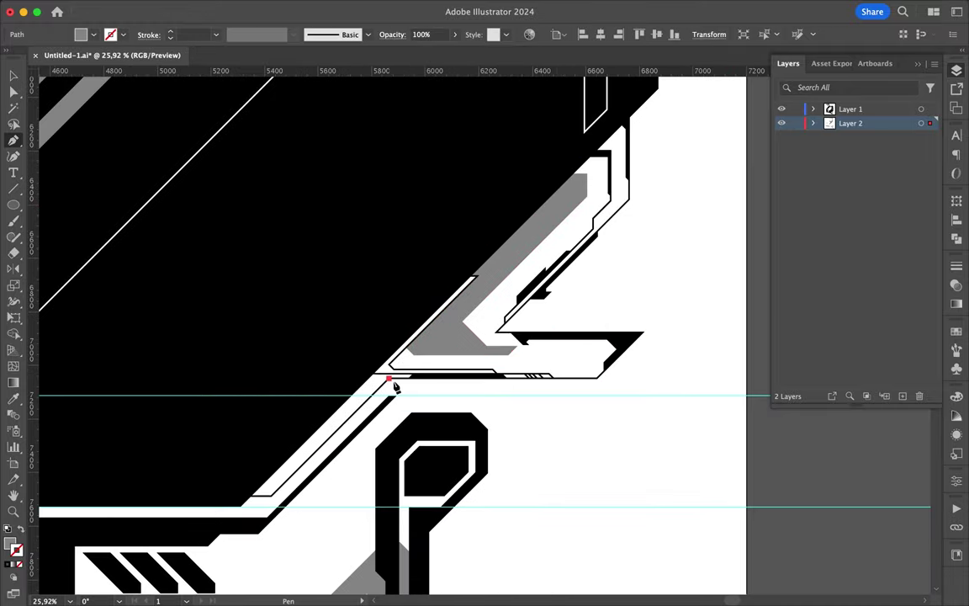
click(443, 385)
click(456, 397)
click(635, 398)
click(668, 362)
click(679, 332)
click(641, 322)
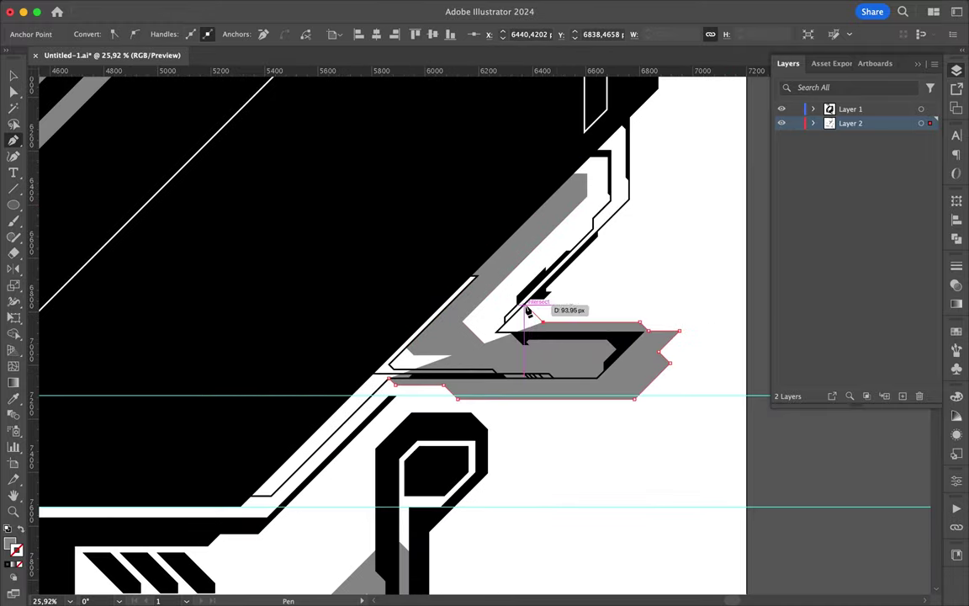
Step: Complete the ledge shadow's corners at the intersection and deselect it
click(528, 308)
click(502, 329)
scroll(513, 320, up, 2)
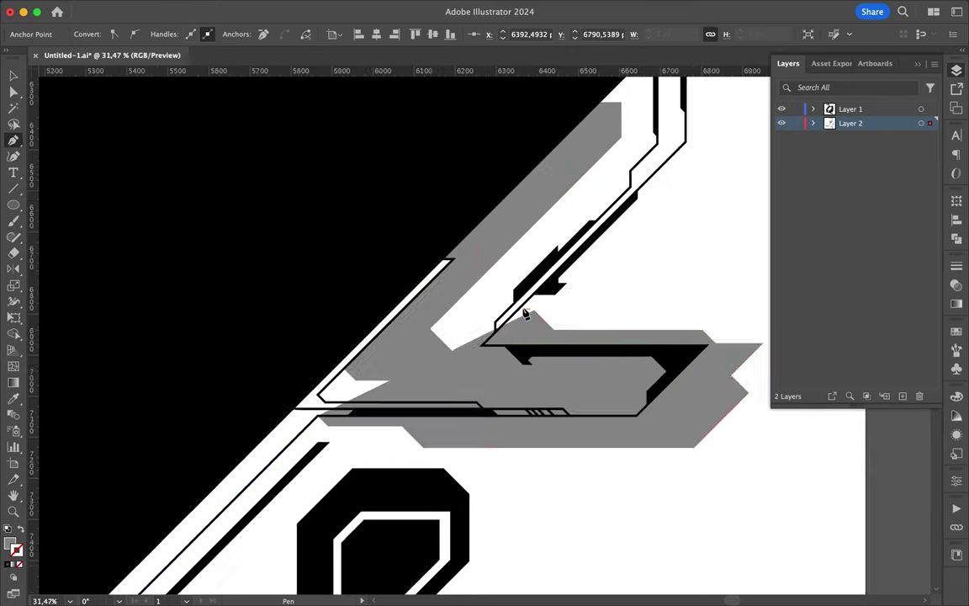
scroll(496, 336, up, 2)
click(519, 382)
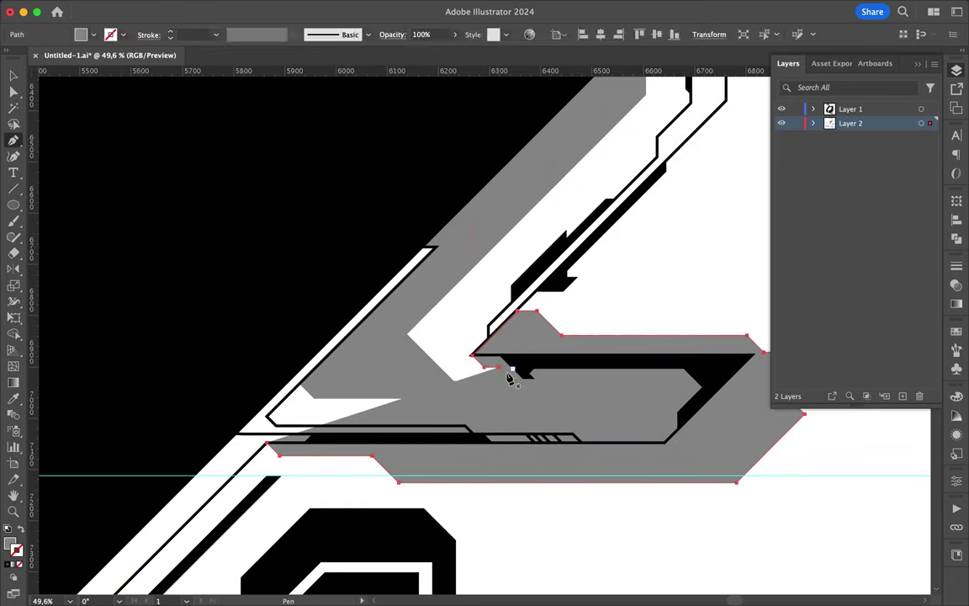
scroll(370, 429, up, 2)
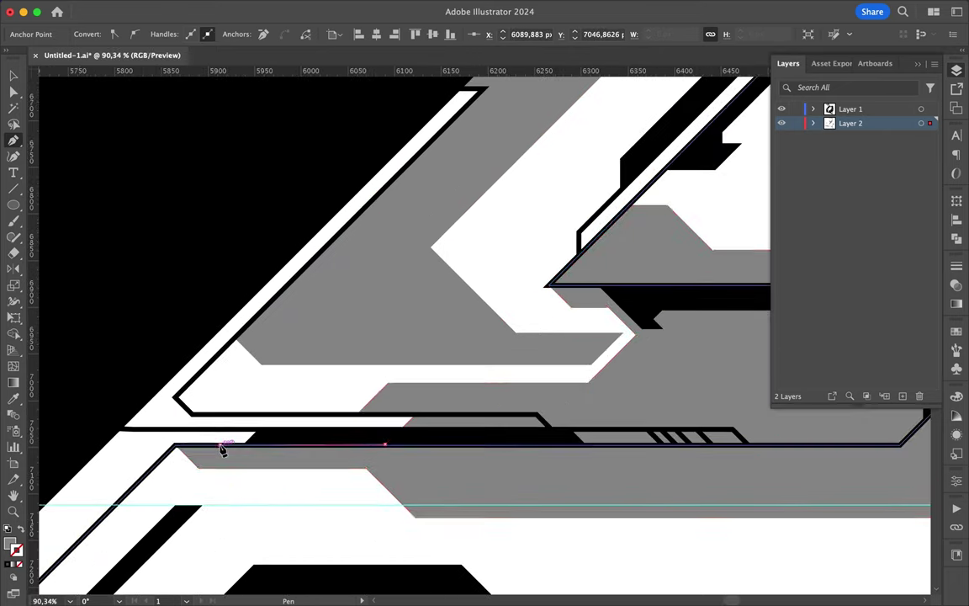
ctrl+click(183, 486)
Step: Draw a small closed shadow beside the three slanted stripes
scroll(490, 370, down, 5)
scroll(490, 370, left, 5)
scroll(490, 370, down, 4)
key(p)
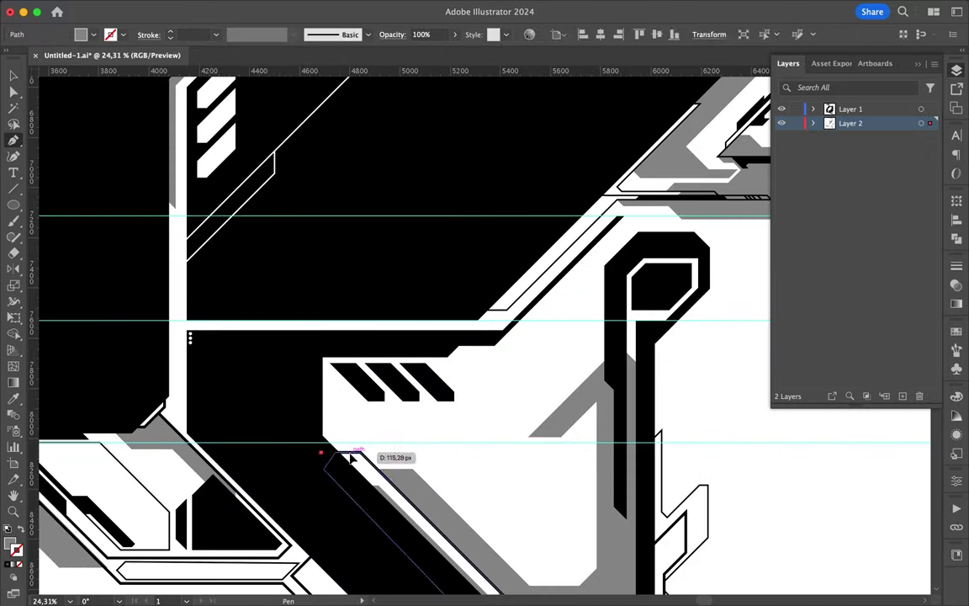
click(320, 452)
click(339, 393)
click(320, 452)
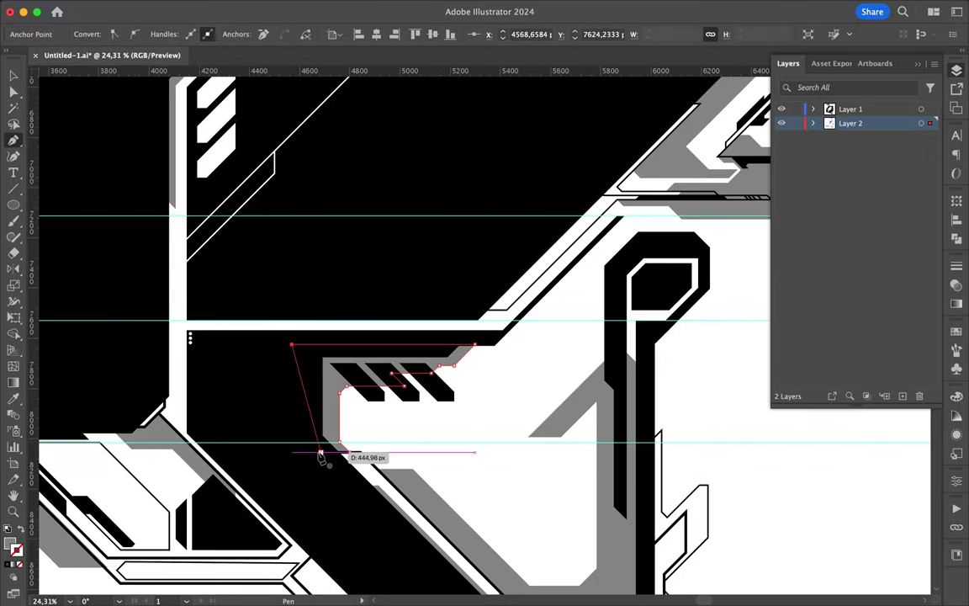
scroll(320, 451, up, 4)
Step: Trace a grey shadow running below the lower diagonal band
click(422, 177)
click(403, 187)
click(305, 289)
scroll(313, 300, down, 3)
click(306, 328)
click(366, 387)
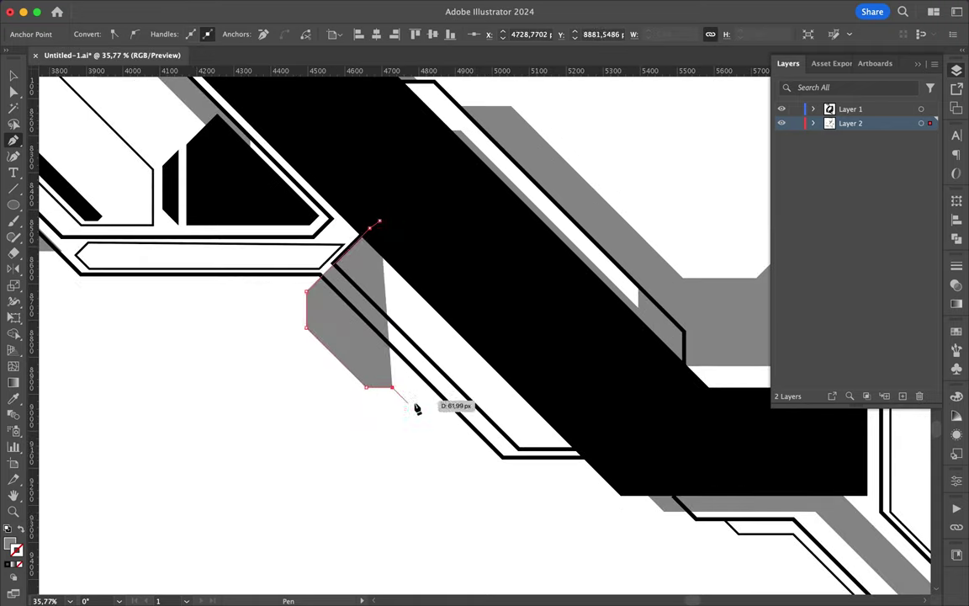
click(458, 454)
click(507, 566)
click(605, 471)
Step: Add notches along the black stripe and close the diagonal band shadow
click(591, 458)
scroll(591, 458, up, 3)
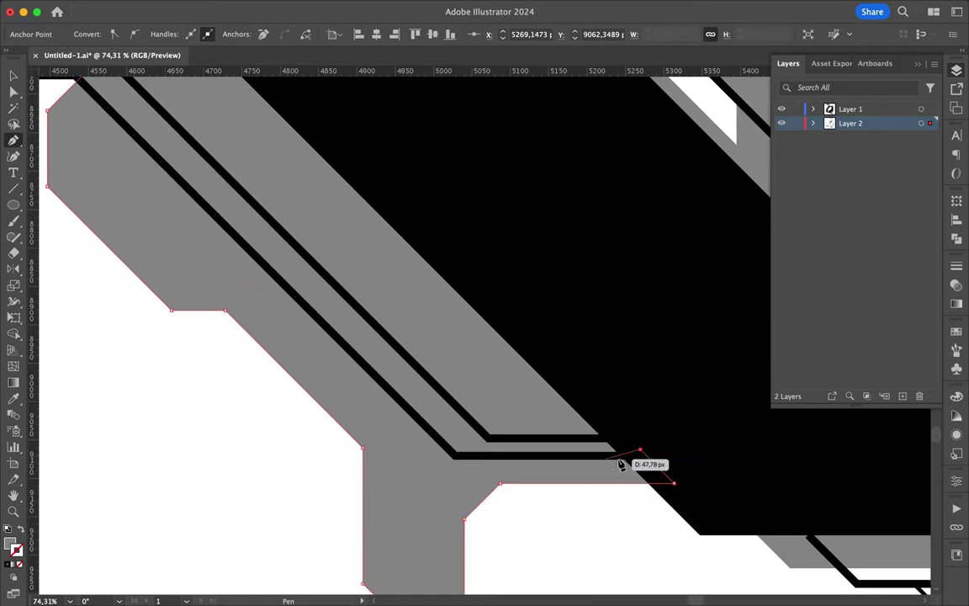
click(476, 457)
click(396, 378)
click(258, 249)
scroll(276, 254, up, 2)
click(244, 217)
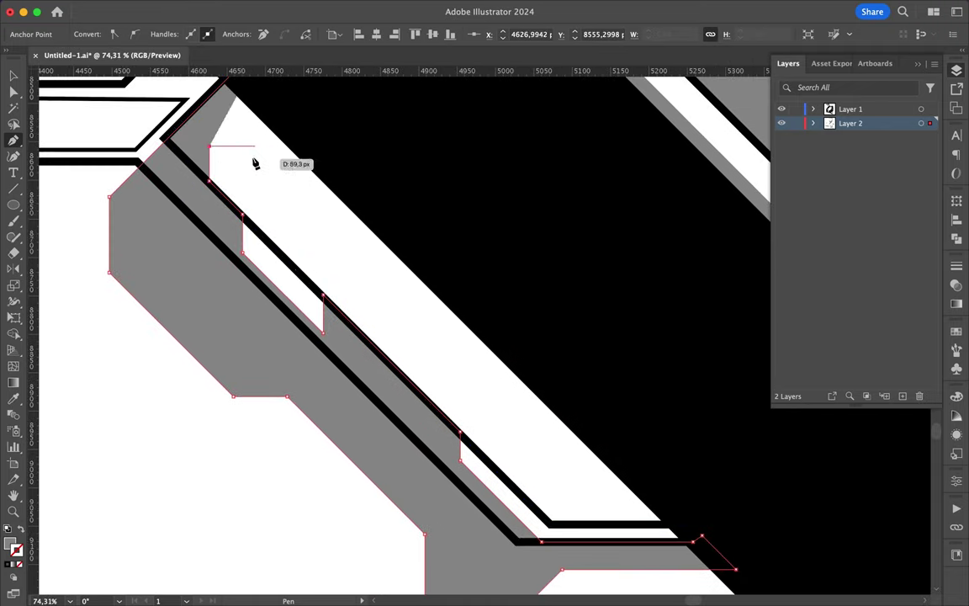
scroll(288, 129, down, 4)
scroll(414, 263, down, 5)
key(v)
Step: Start a grey shadow down the letterform's left edge, extending it upward
scroll(414, 263, up, 3)
key(p)
click(260, 442)
click(198, 485)
click(128, 374)
click(152, 253)
Step: Add zigzag corners to the left-edge shadow and start a thin strip on the upper-left band
scroll(148, 551, up, 2)
scroll(134, 569, up, 2)
scroll(135, 568, down, 3)
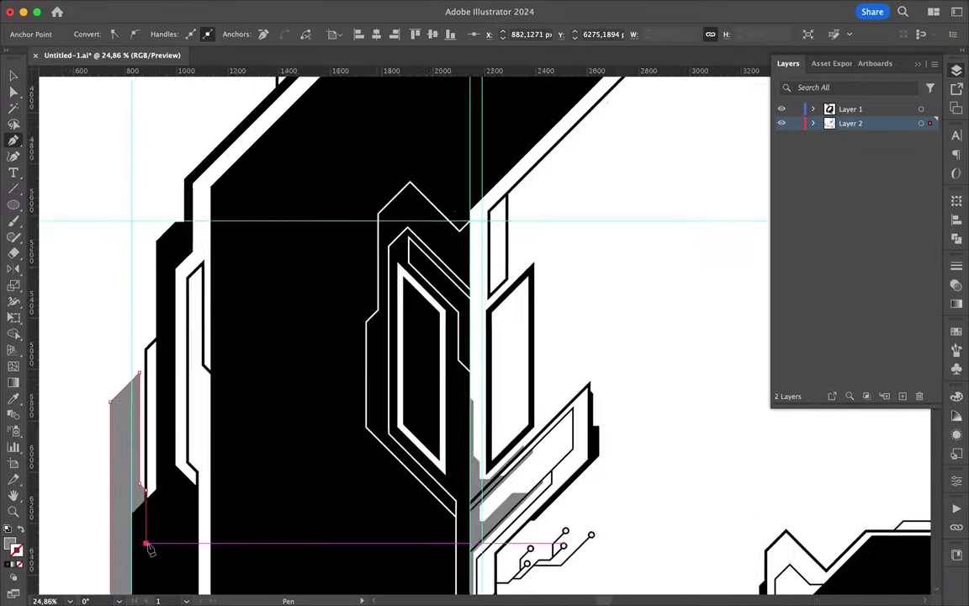
scroll(147, 547, down, 3)
click(182, 407)
scroll(179, 482, down, 3)
click(185, 499)
scroll(198, 549, down, 5)
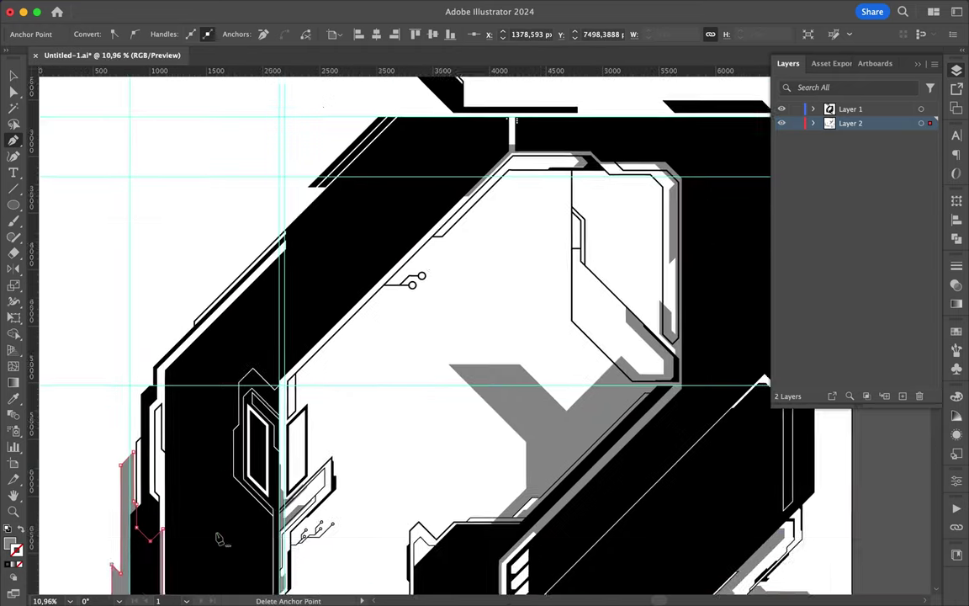
scroll(76, 458, up, 1)
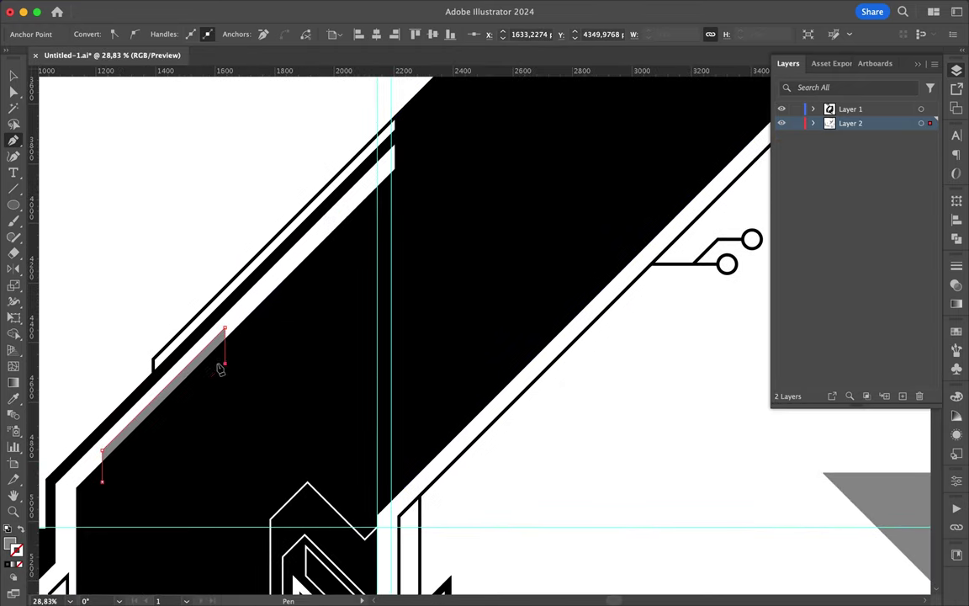
click(402, 134)
click(383, 144)
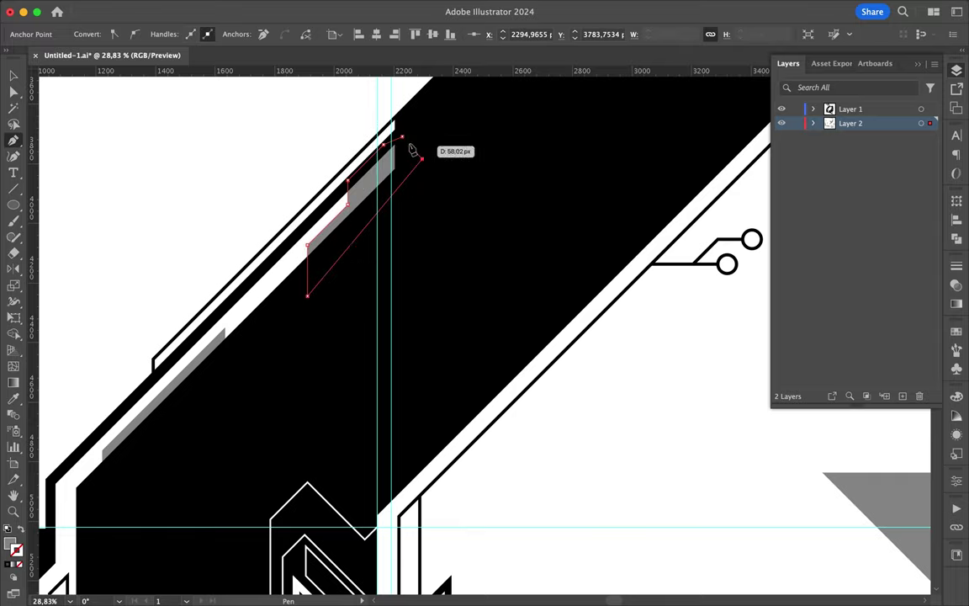
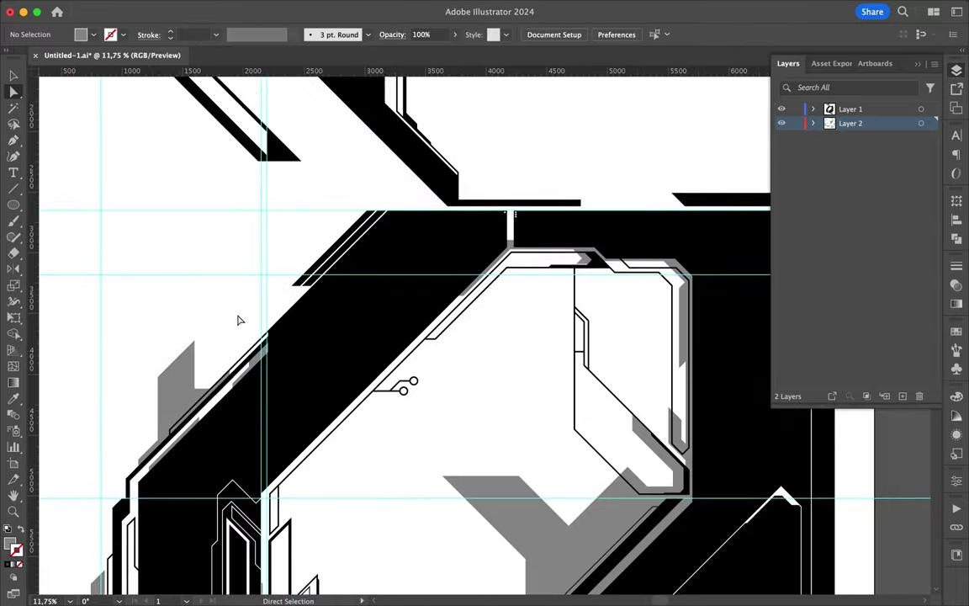
Step: Draw a closed grey stepped shadow polygon along the black bar's edge
scroll(239, 319, up, 2)
click(318, 288)
click(190, 235)
click(333, 194)
click(434, 141)
click(516, 129)
scroll(504, 134, up, 3)
click(444, 132)
click(444, 109)
click(591, 254)
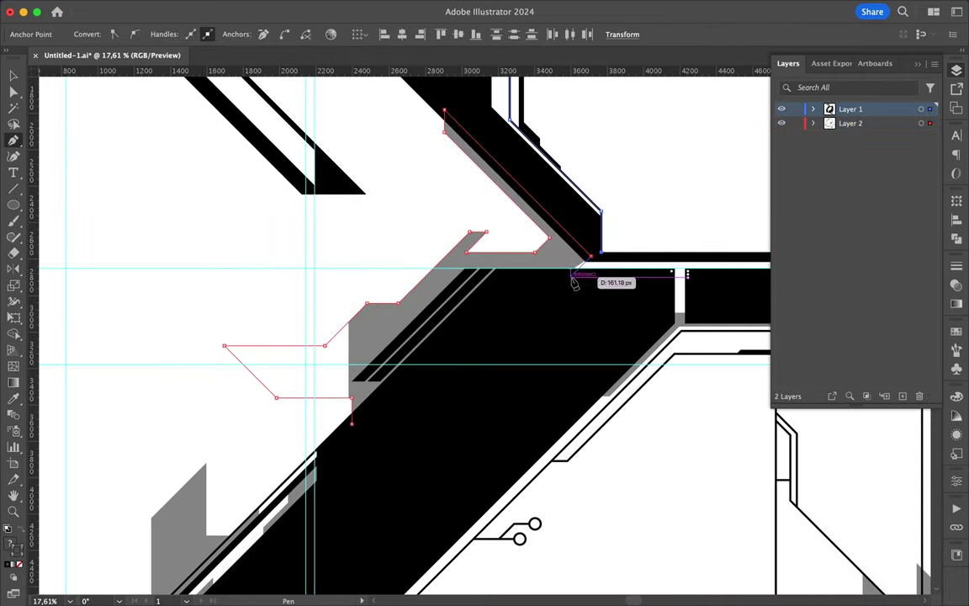
click(352, 426)
Step: Draw a second grey shadow shape from the edge intersection, checking it in Outline view
scroll(294, 335, up, 3)
scroll(294, 336, up, 3)
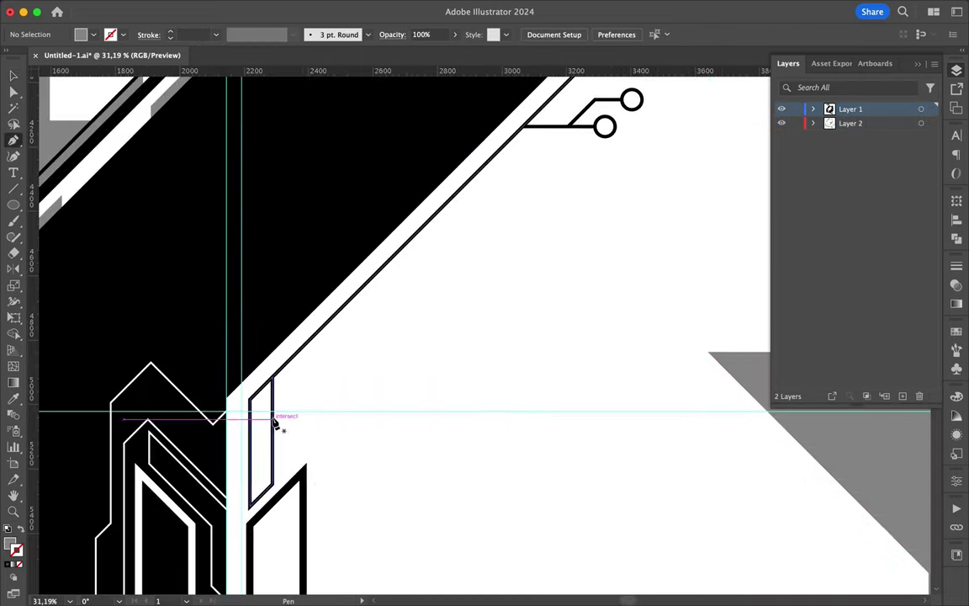
scroll(276, 423, up, 3)
click(282, 338)
scroll(265, 340, down, 3)
click(330, 400)
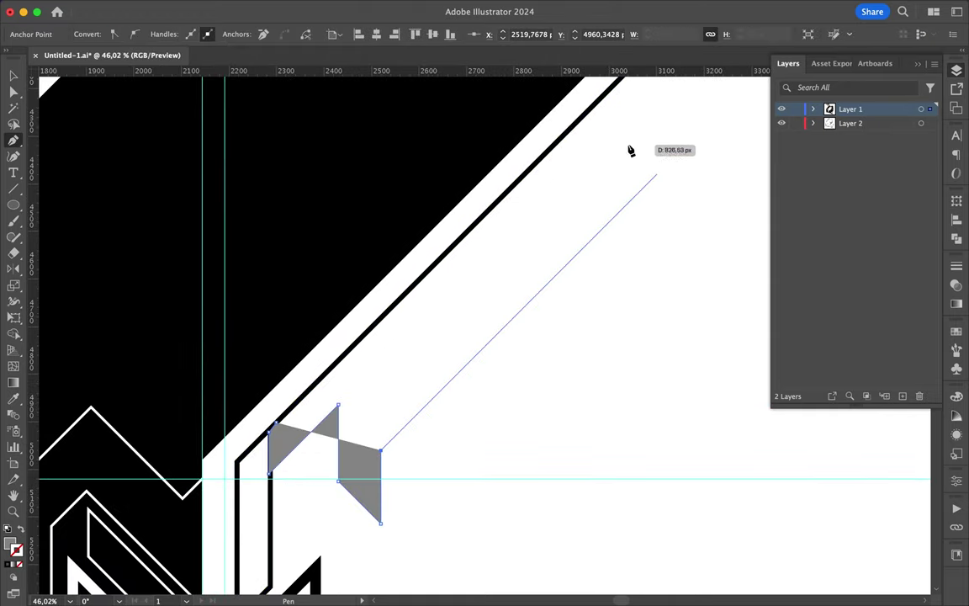
scroll(597, 172, down, 3)
click(604, 143)
scroll(589, 138, down, 2)
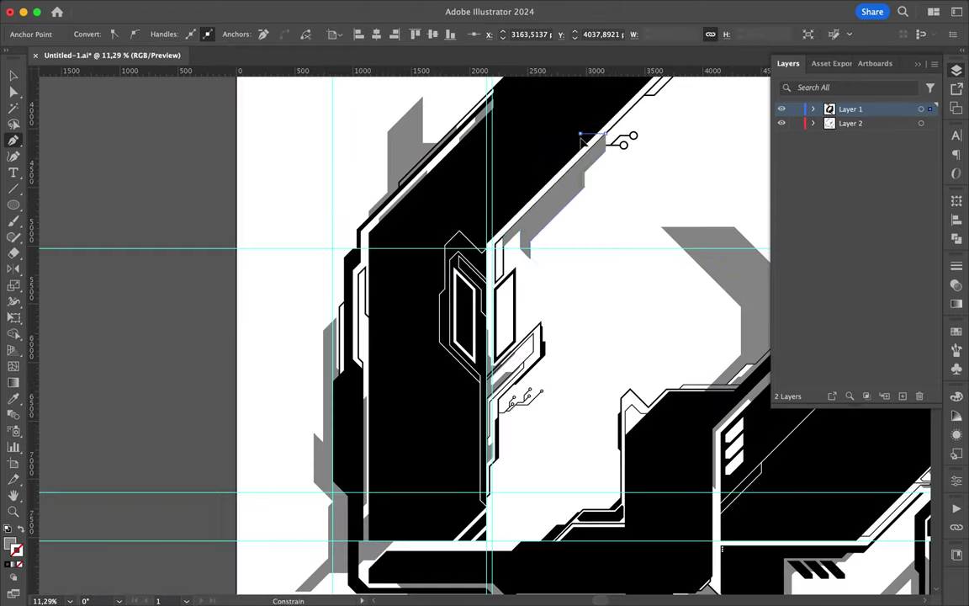
scroll(558, 190, up, 4)
key(ctrl+y)
click(473, 289)
scroll(598, 295, down, 2)
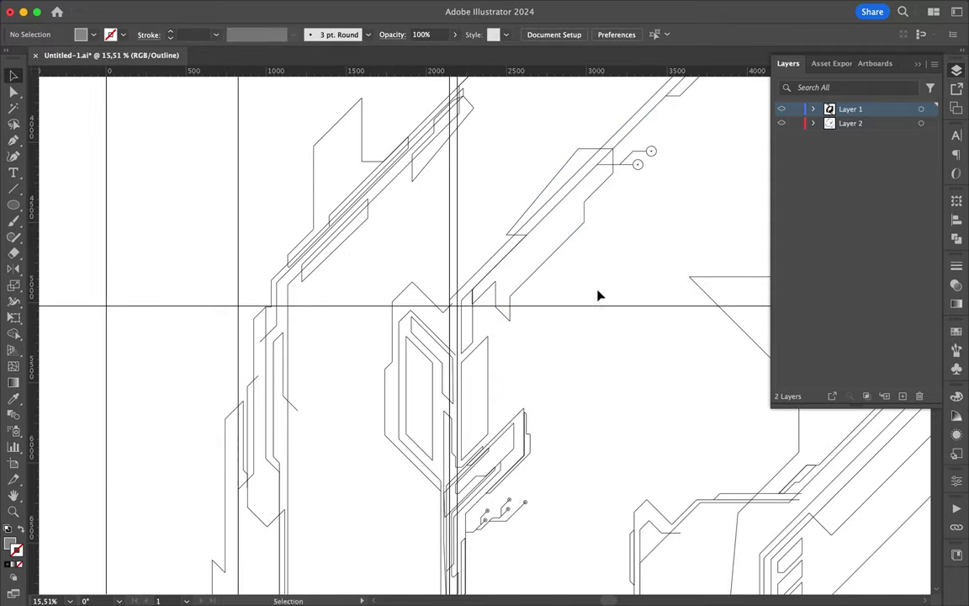
key(ctrl+y)
Step: Draw a grey shadow strip running down inside the central white panel
key(v)
scroll(644, 244, down, 2)
scroll(479, 389, down, 2)
scroll(479, 390, up, 3)
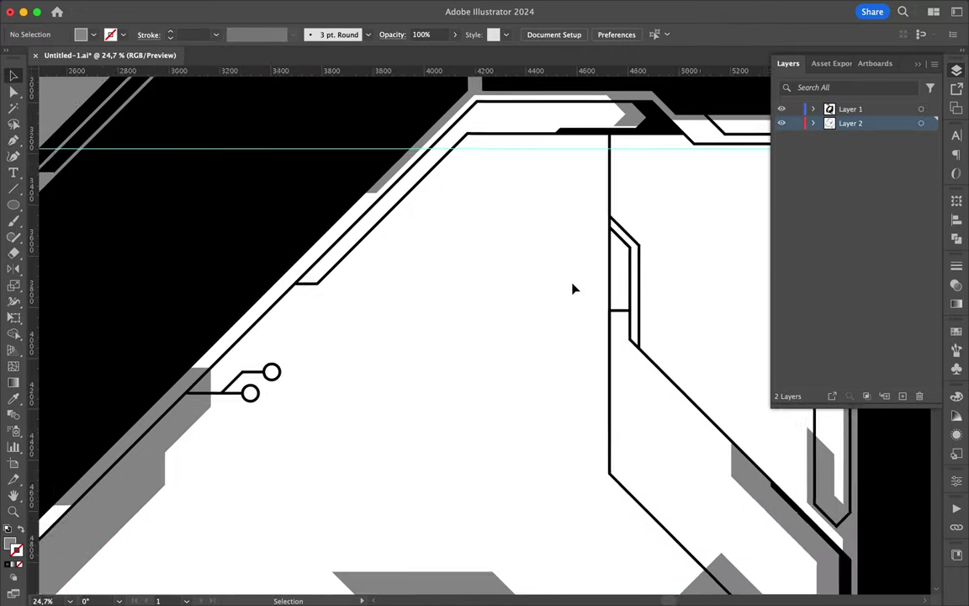
scroll(573, 287, up, 2)
key(p)
click(416, 249)
click(430, 250)
click(568, 250)
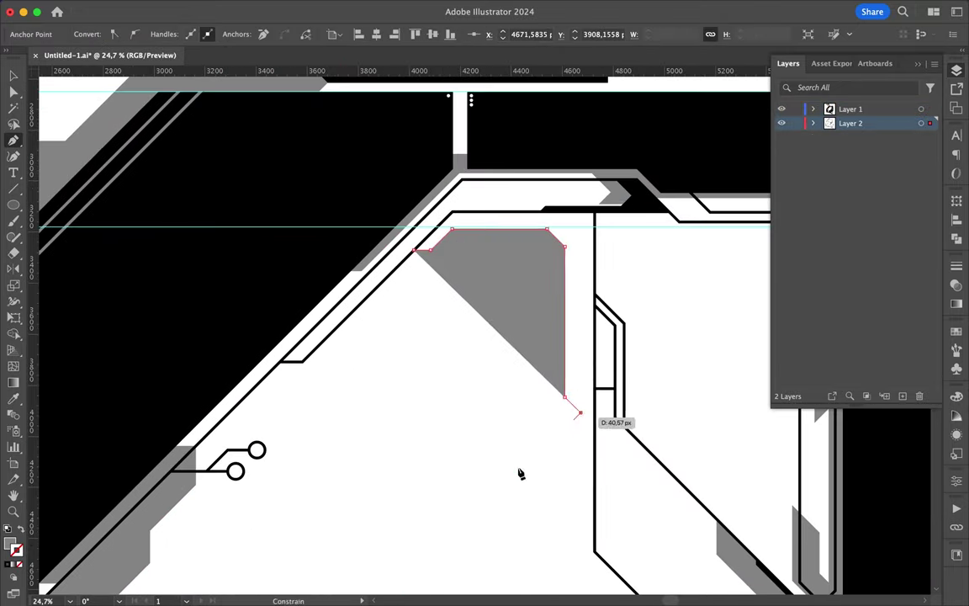
click(580, 406)
scroll(593, 211, up, 3)
click(595, 212)
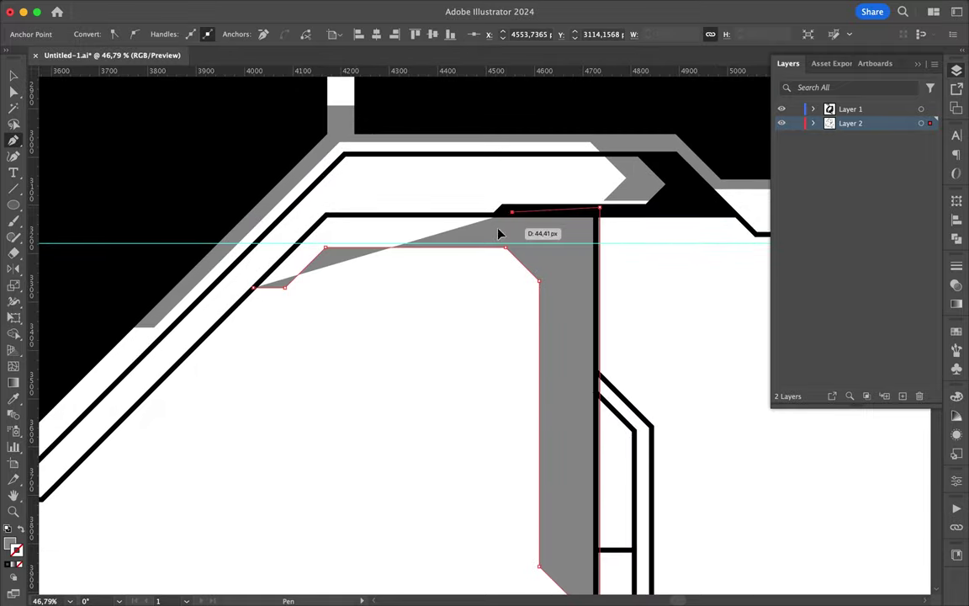
click(499, 216)
Step: Adjust a corner anchor of the grey strip with Direct Selection, then deselect it
key(a)
scroll(362, 353, down, 3)
scroll(645, 539, up, 3)
drag(561, 495, 555, 500)
scroll(540, 487, up, 3)
scroll(421, 252, down, 5)
click(545, 310)
scroll(563, 293, down, 1)
scroll(562, 293, up, 2)
Step: Draw a closed grey shadow shape inside the right panel
key(p)
click(471, 256)
click(498, 335)
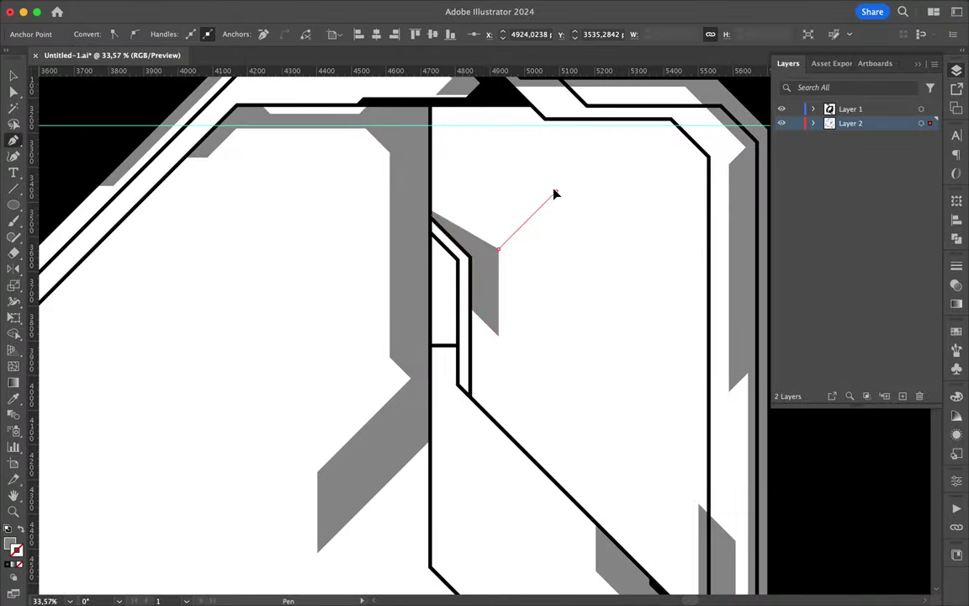
click(557, 190)
click(676, 190)
click(688, 464)
click(708, 169)
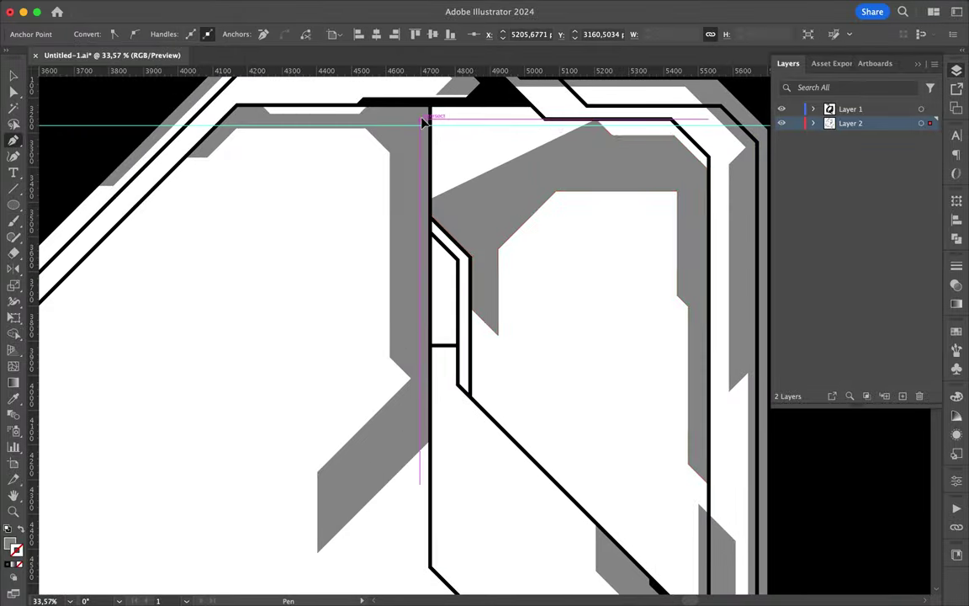
scroll(579, 238, down, 3)
scroll(579, 281, down, 3)
key(Escape)
Step: Add grey shadows beside the top-left bar and above the central black bar, then create Layer 3
click(281, 151)
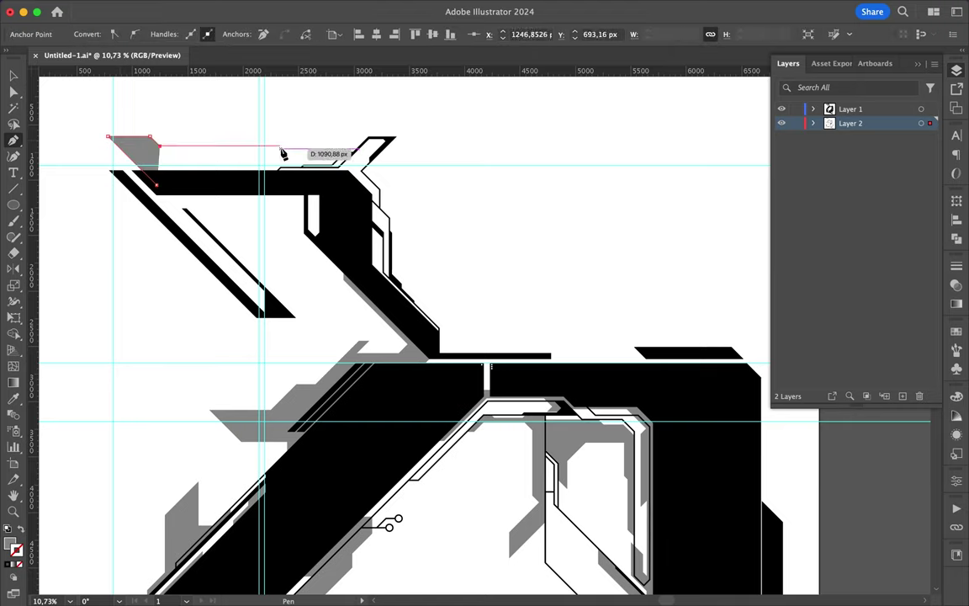
scroll(537, 340, right, 5)
click(405, 372)
click(566, 259)
click(601, 258)
click(559, 299)
click(578, 318)
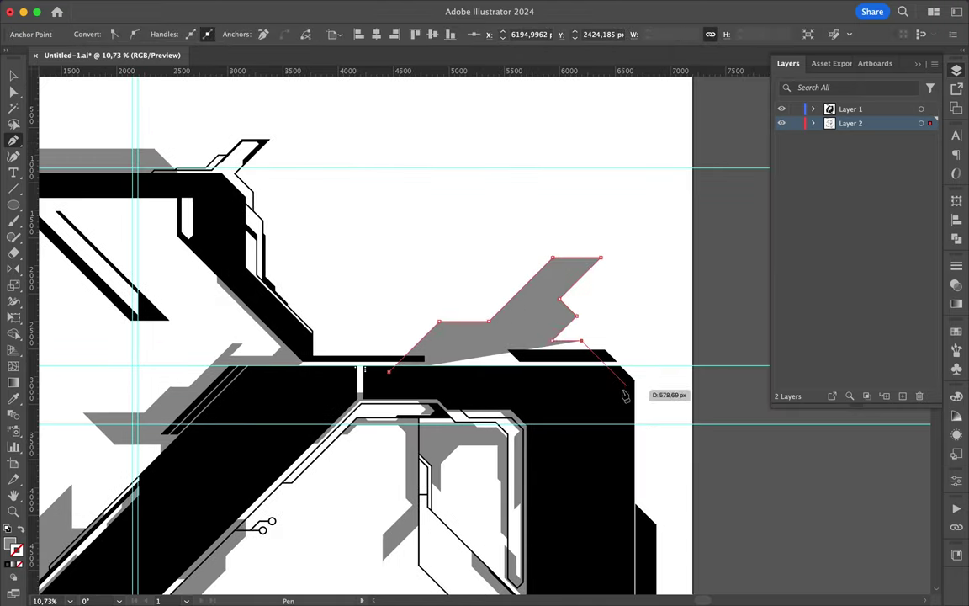
scroll(392, 375, down, 2)
scroll(395, 383, down, 1)
scroll(480, 165, up, 4)
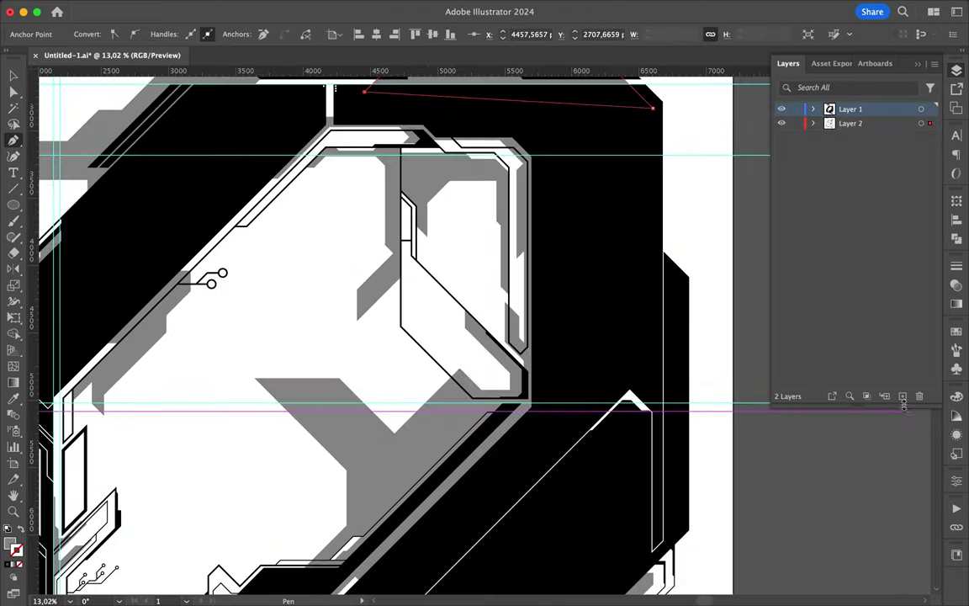
key(ctrl+l)
Step: Draw a narrow grey sliver on the right black panel and reposition its top corner
click(535, 183)
click(535, 291)
click(549, 304)
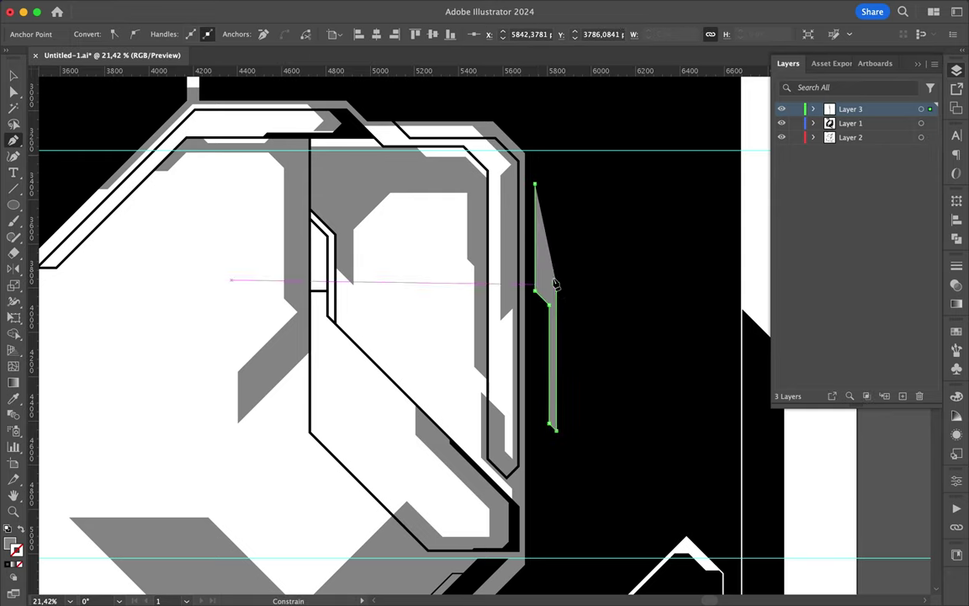
scroll(533, 187, up, 5)
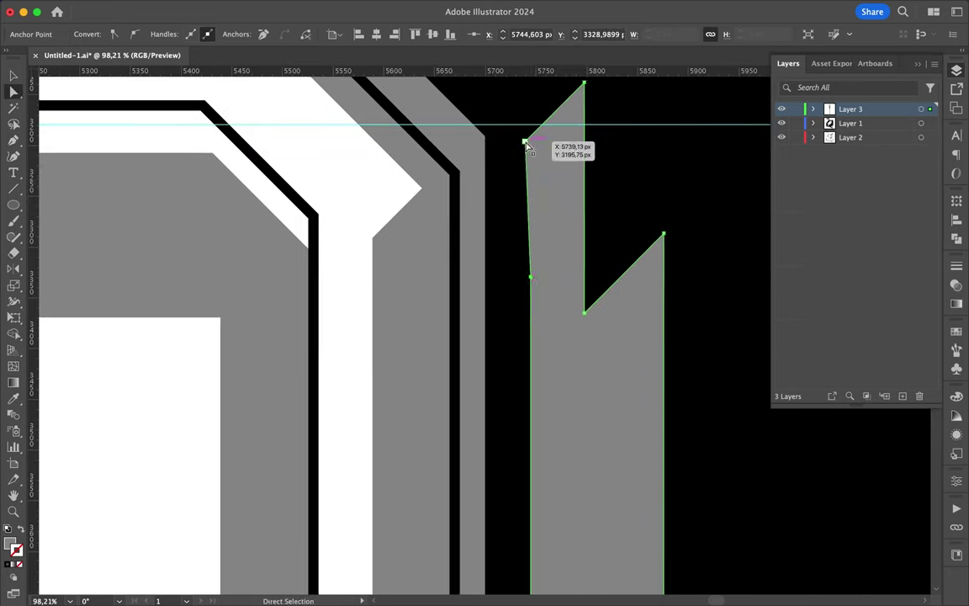
click(526, 140)
scroll(535, 143, up, 3)
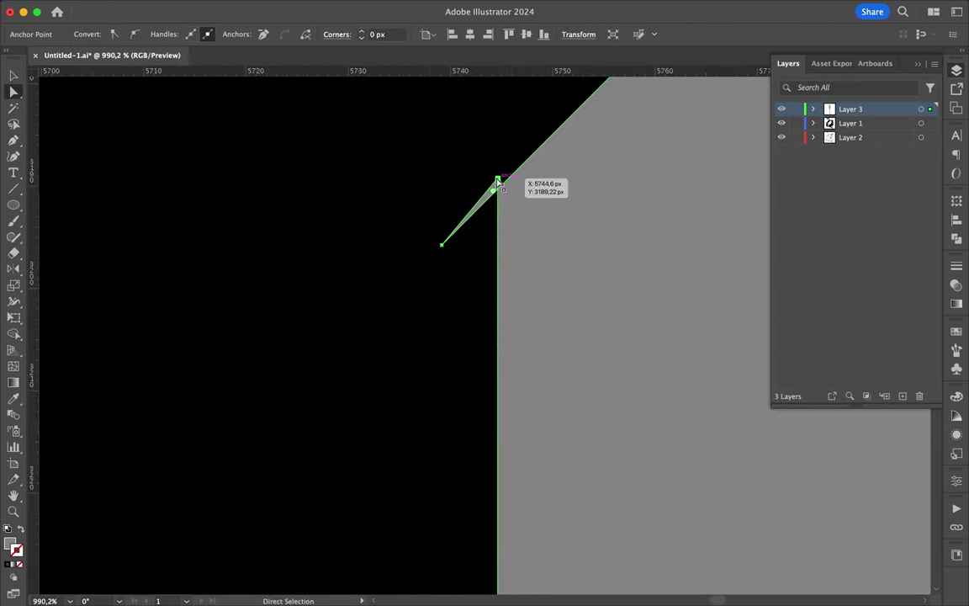
drag(535, 143, 497, 184)
scroll(459, 255, down, 10)
Step: Draw a short horizontal white 5 pt line on the black panel
key(p)
scroll(521, 252, down, 3)
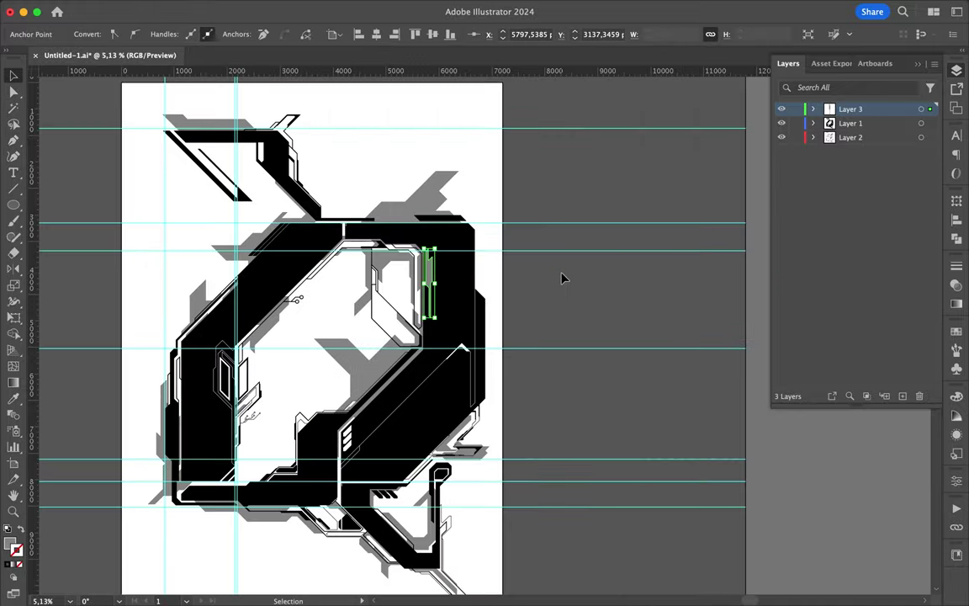
scroll(234, 341, up, 5)
scroll(236, 378, down, 3)
drag(241, 410, 23, 531)
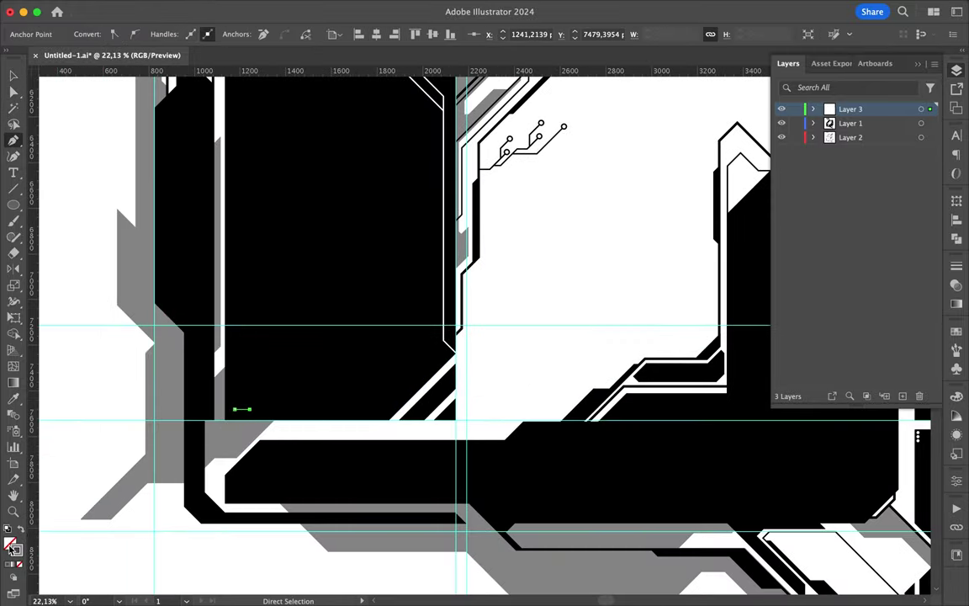
click(957, 330)
scroll(281, 395, up, 2)
key(v)
click(957, 266)
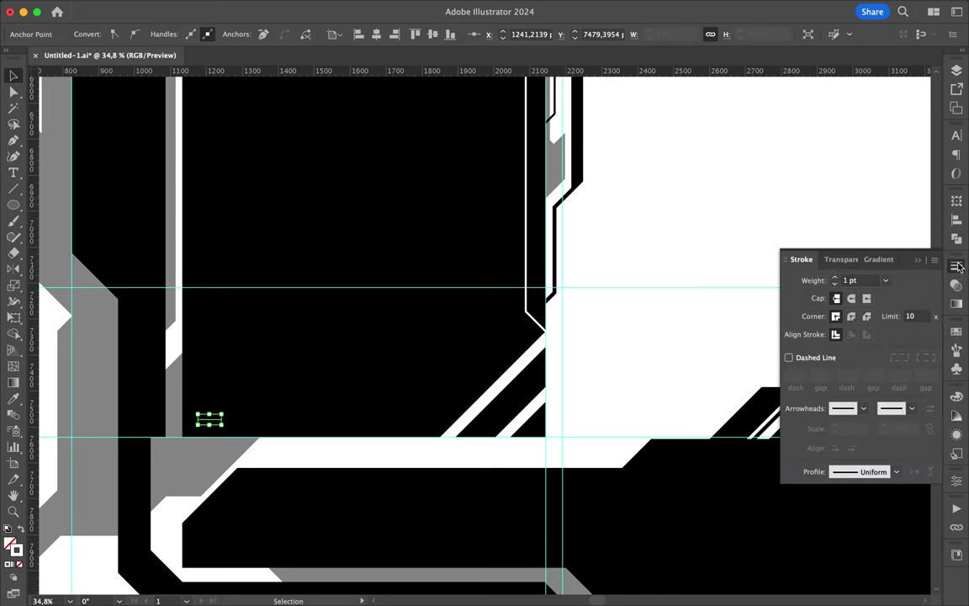
click(211, 419)
Step: Group the stack of white stripes and Alt-drag a copy onto the upper right panel
key(v)
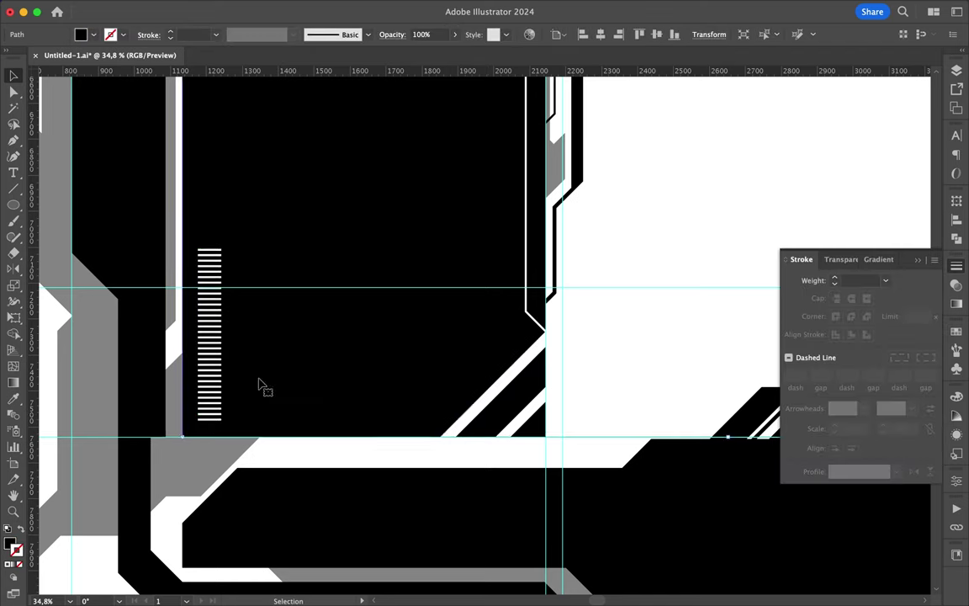
scroll(234, 425, down, 5)
drag(421, 440, 538, 313)
scroll(538, 313, up, 2)
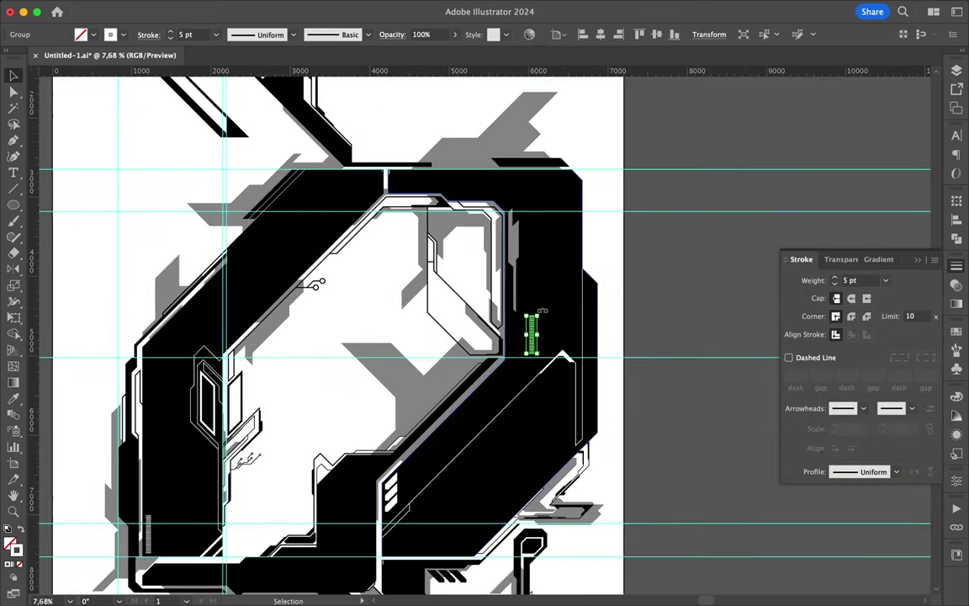
key(ctrl+shift+a)
scroll(562, 178, down, 2)
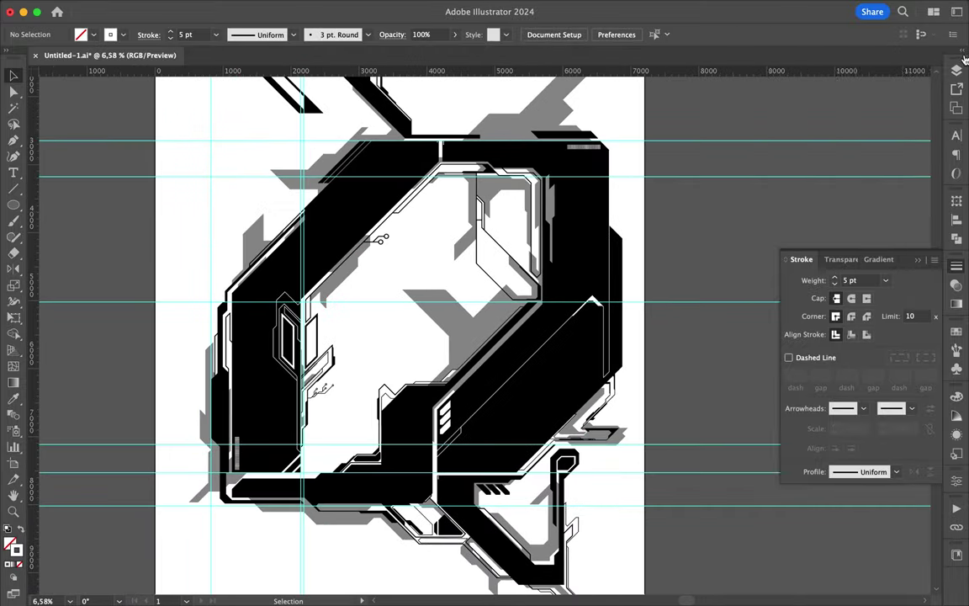
key(F7)
Step: Draw a stepped shadow in the lower-middle area, filled light grey #cecece
key(a)
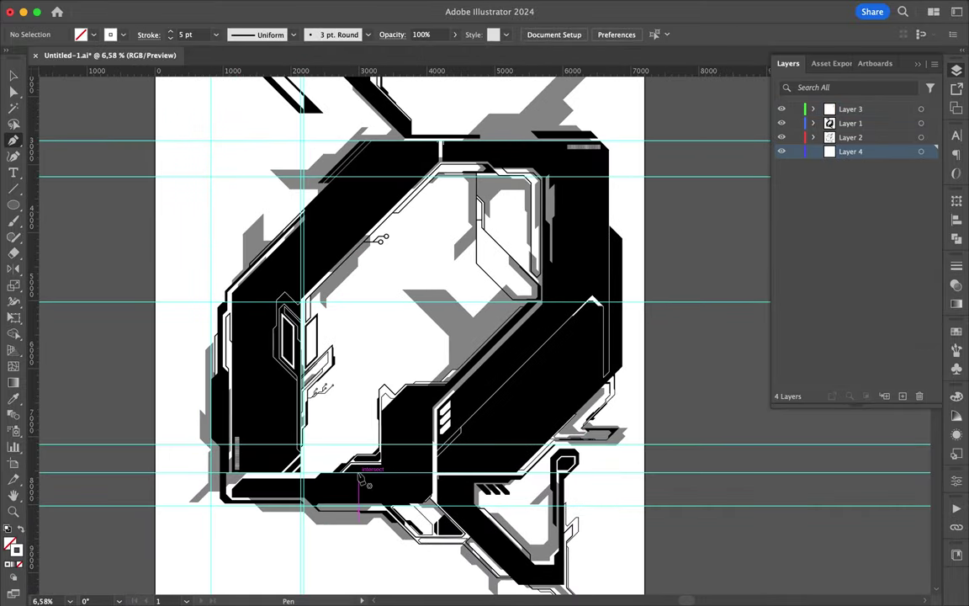
scroll(363, 481, up, 5)
click(233, 493)
click(301, 423)
click(267, 389)
click(268, 292)
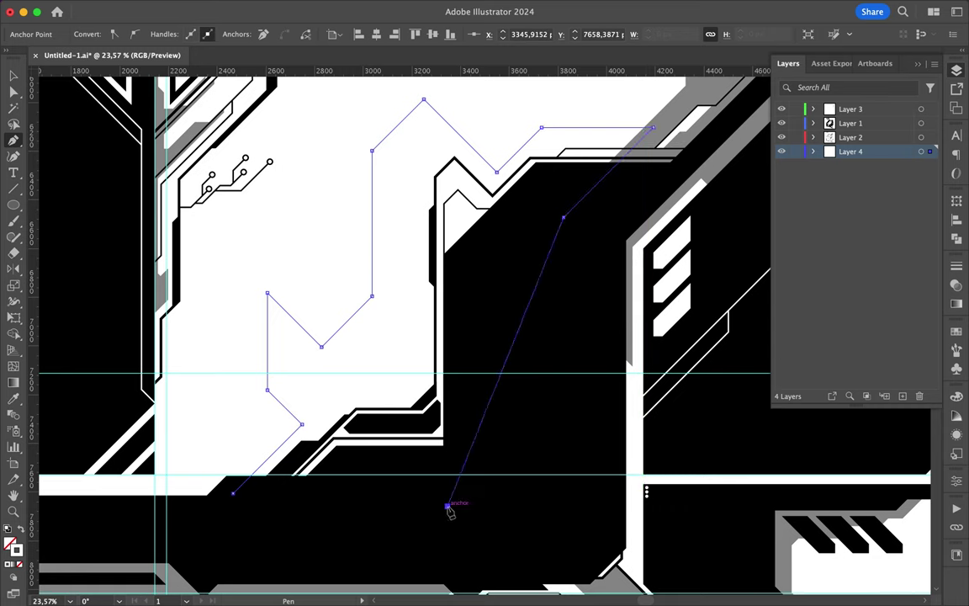
double_click(10, 542)
click(896, 99)
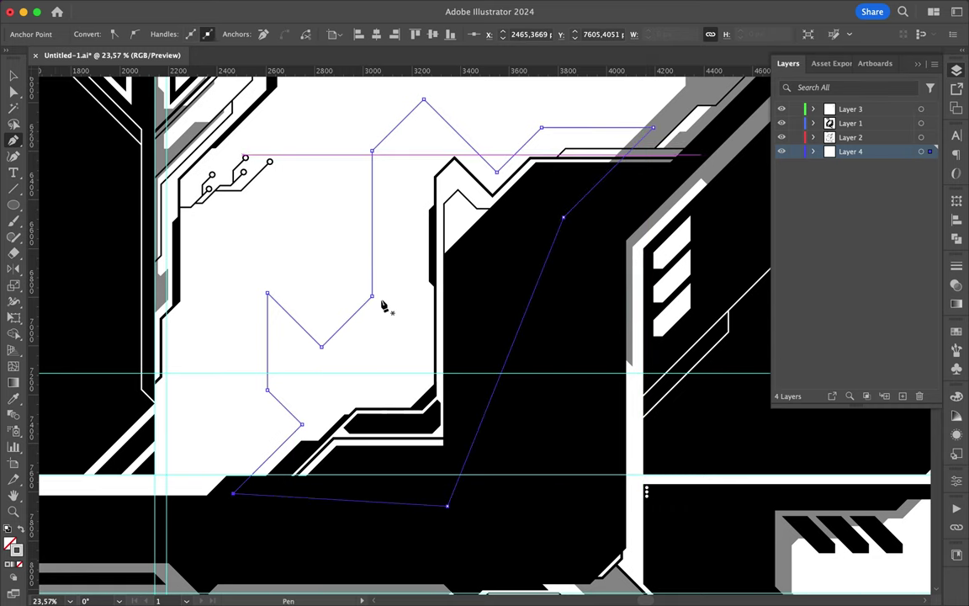
scroll(298, 511, up, 5)
click(437, 384)
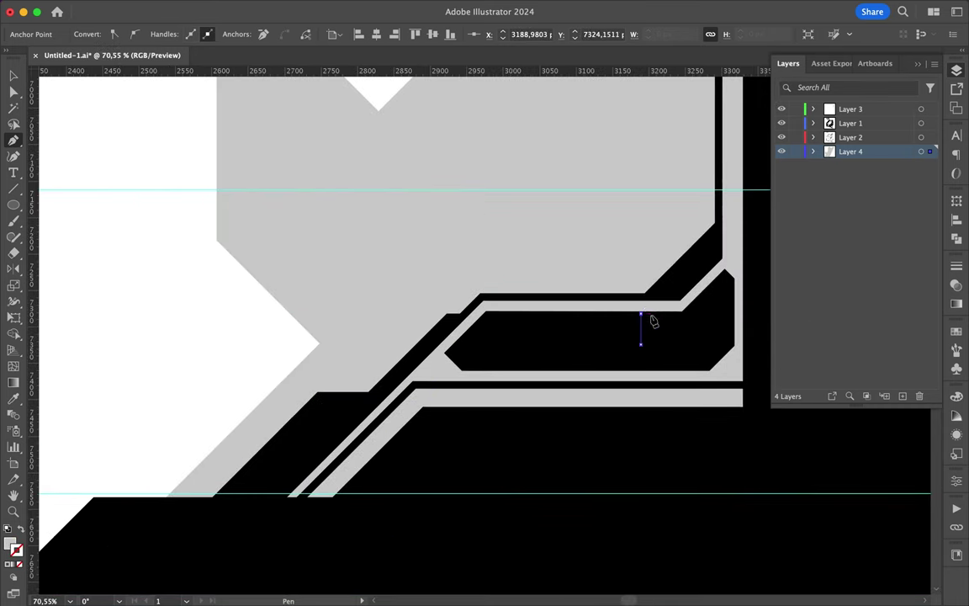
scroll(653, 320, down, 3)
click(467, 559)
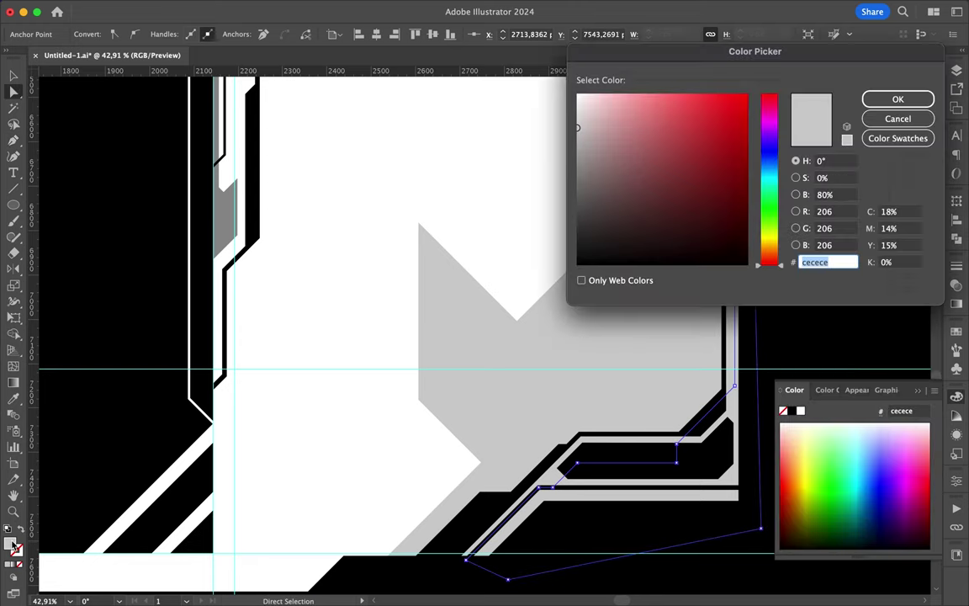
Step: Start a new shadow outline along the frame's inner edge
key(Escape)
scroll(662, 287, down, 3)
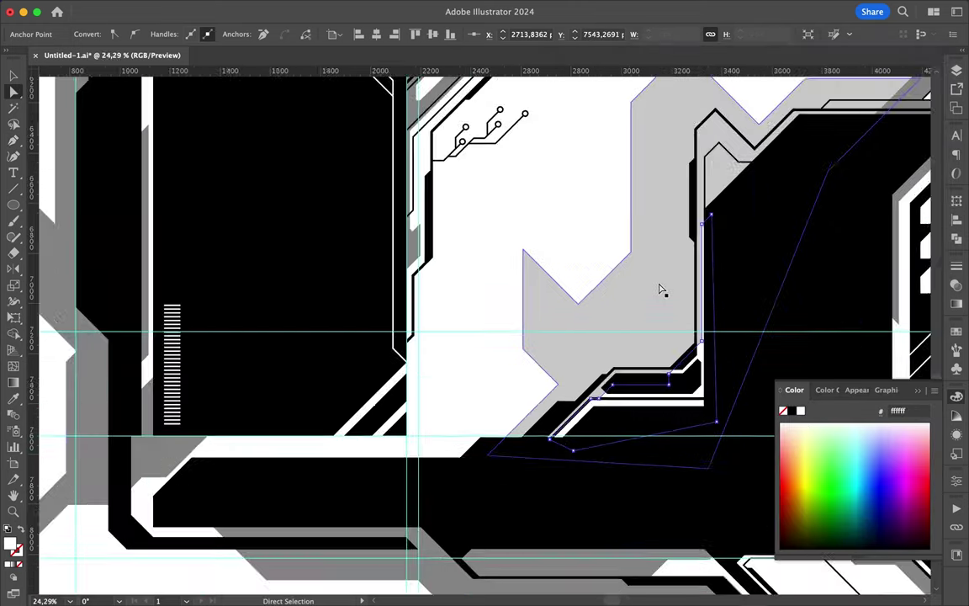
scroll(627, 303, up, 3)
key(p)
drag(595, 292, 634, 329)
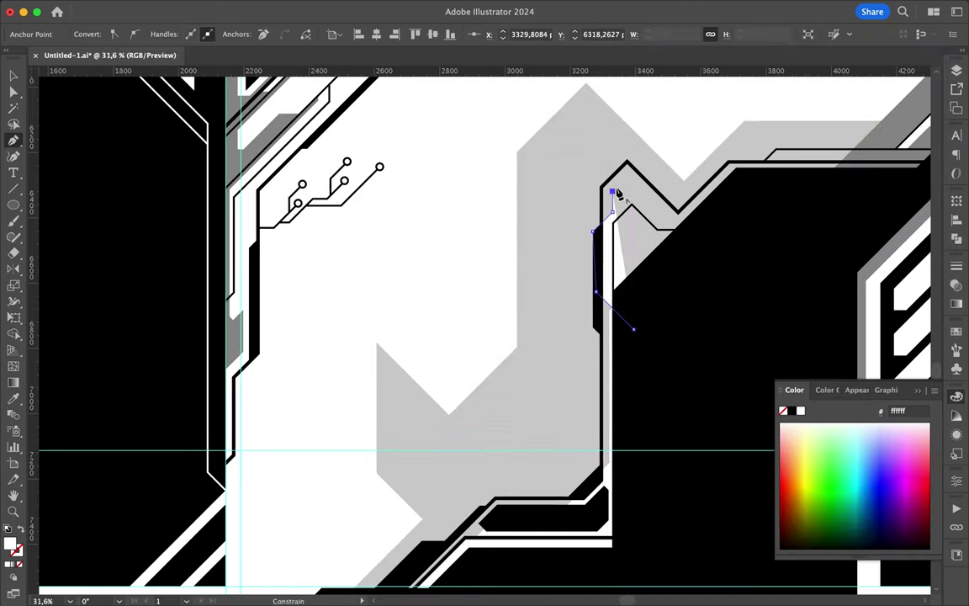
click(633, 169)
click(677, 210)
key(Escape)
scroll(677, 186, down, 10)
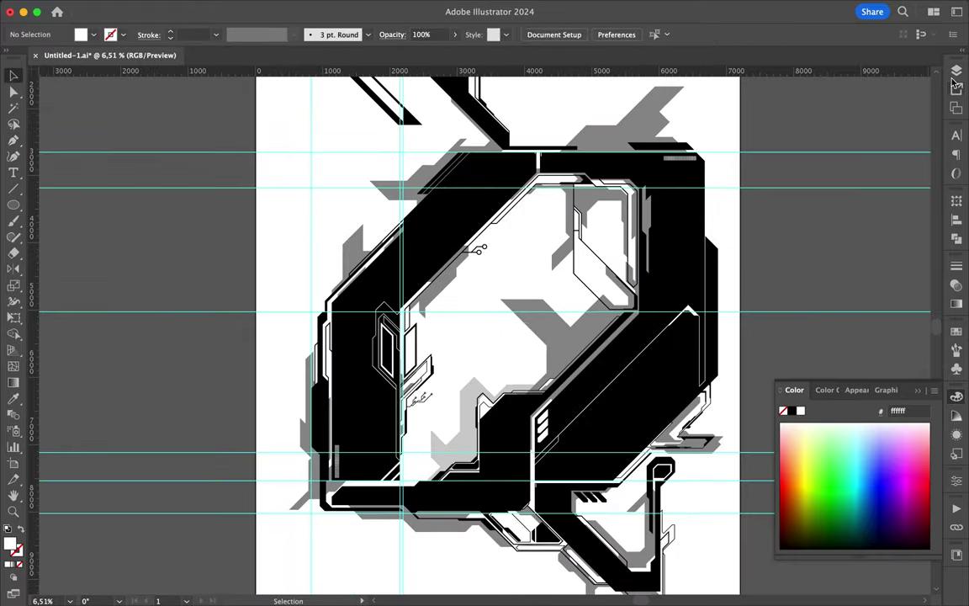
Step: Continue the shadow path from its end anchor toward the frame's upper-right corner
key(F7)
scroll(568, 338, up, 5)
click(598, 198)
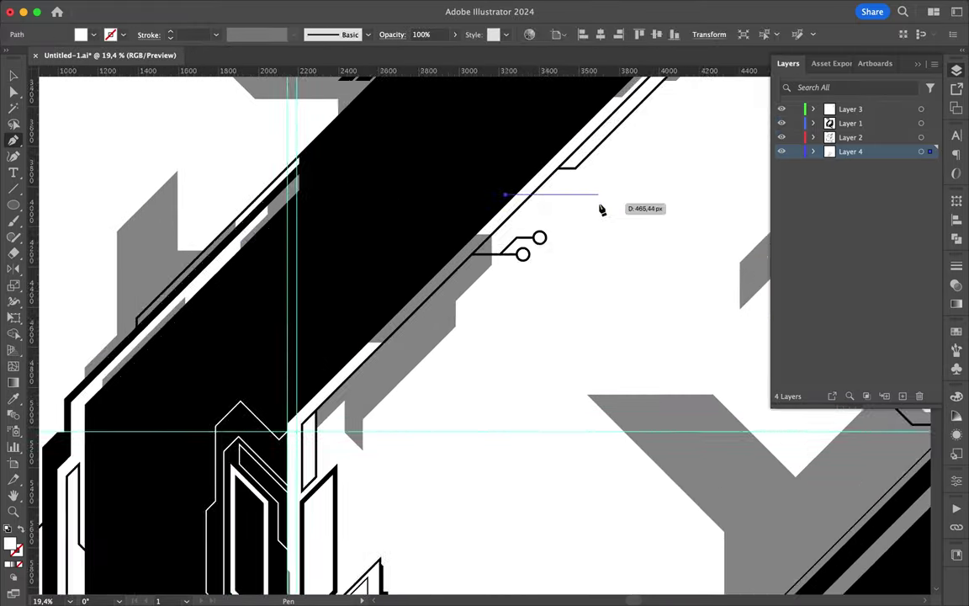
scroll(633, 217, down, 6)
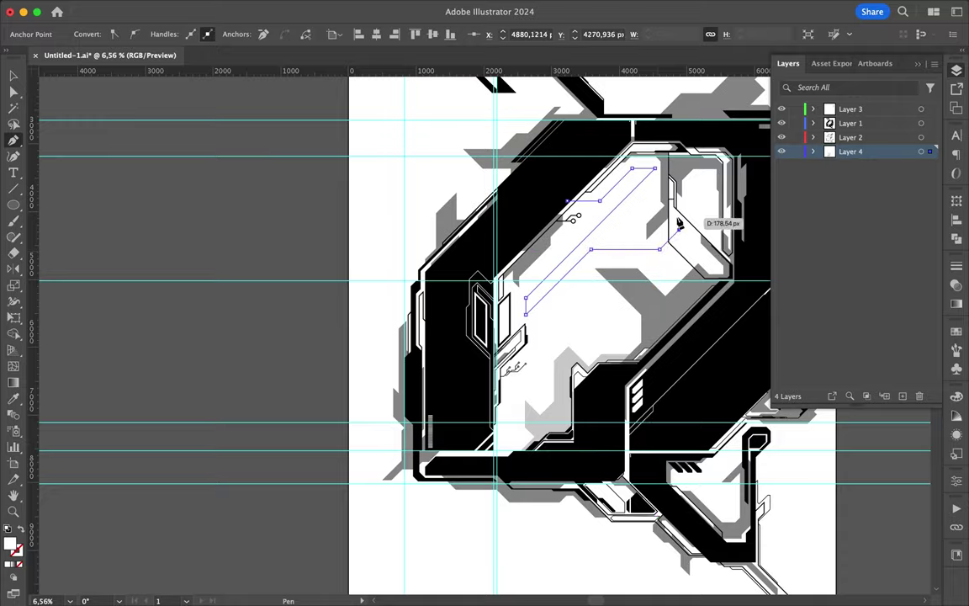
scroll(678, 223, up, 3)
scroll(683, 210, left, 4)
click(679, 159)
click(712, 126)
click(712, 110)
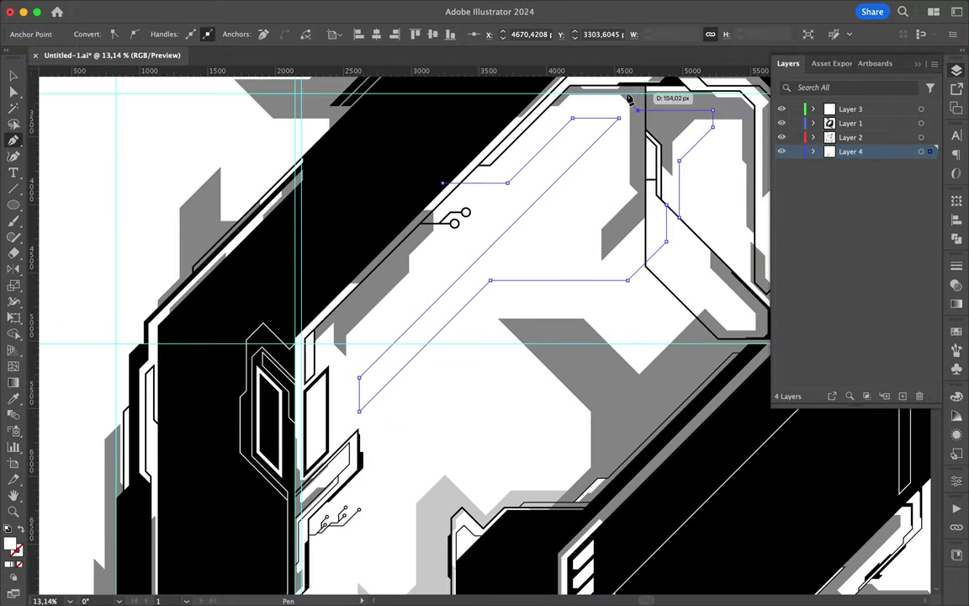
scroll(628, 100, up, 3)
scroll(316, 199, down, 3)
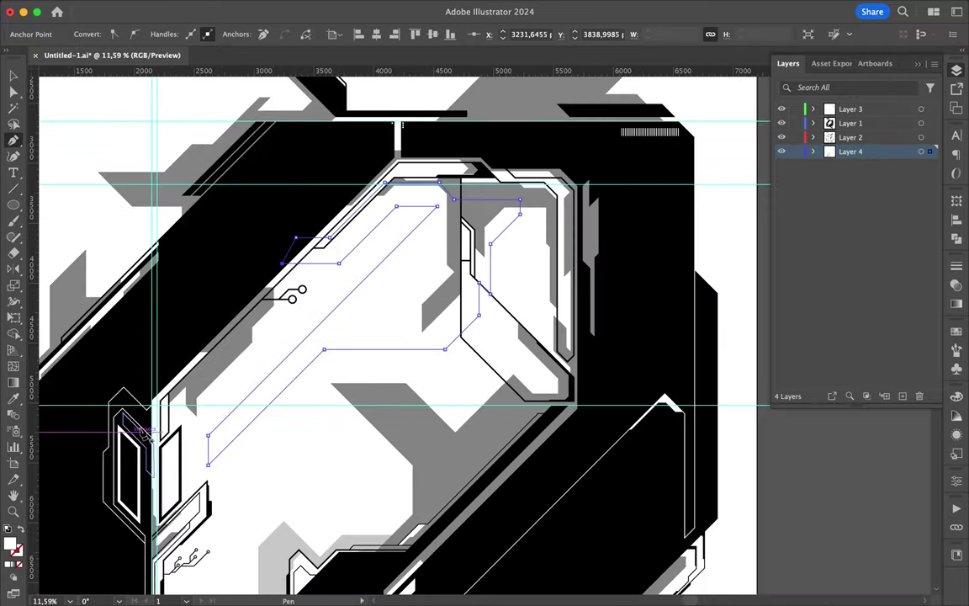
scroll(320, 404, down, 3)
key(Escape)
Step: Draw a small closed shadow shape beside the vertical line, then view the whole artboard
scroll(381, 325, down, 2)
scroll(459, 258, up, 4)
click(459, 250)
click(410, 297)
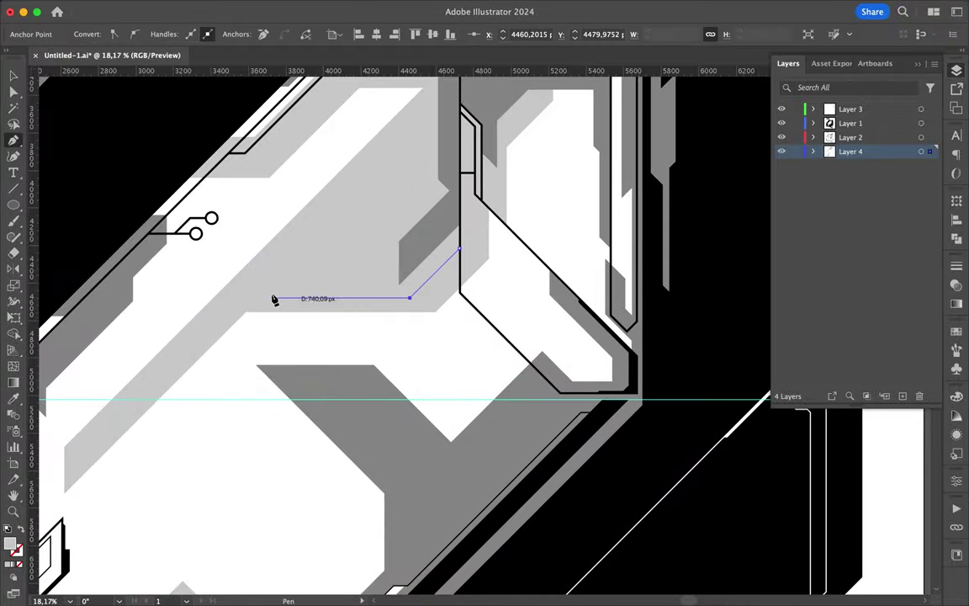
click(460, 250)
scroll(461, 252, up, 3)
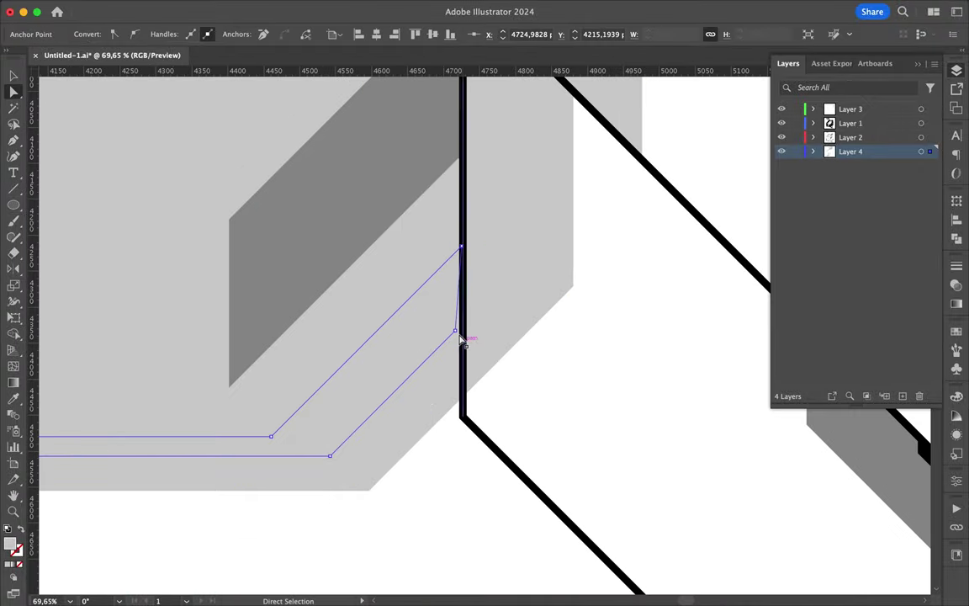
key(a)
scroll(461, 328, down, 3)
key(v)
scroll(405, 480, down, 5)
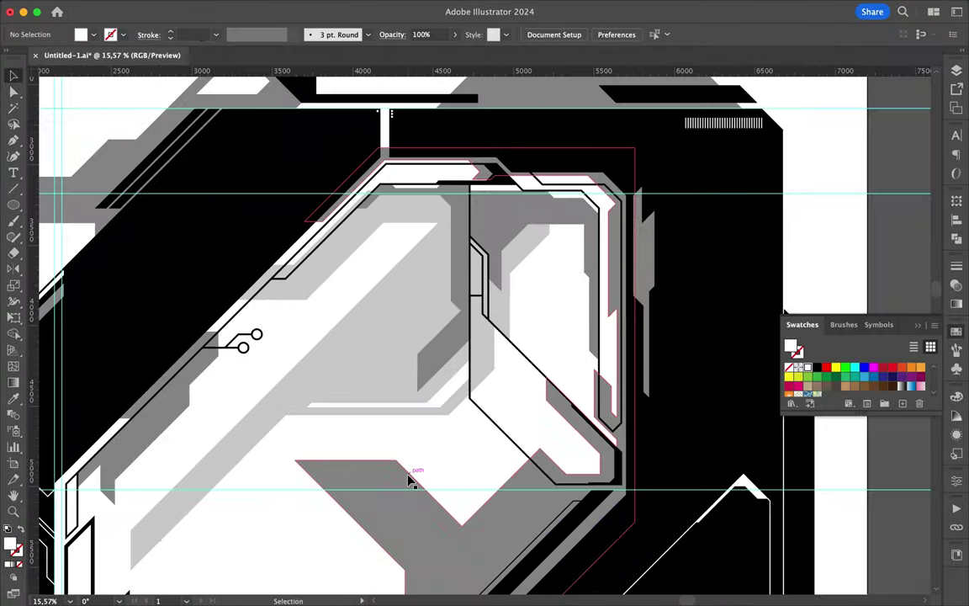
scroll(404, 480, down, 5)
scroll(402, 471, down, 5)
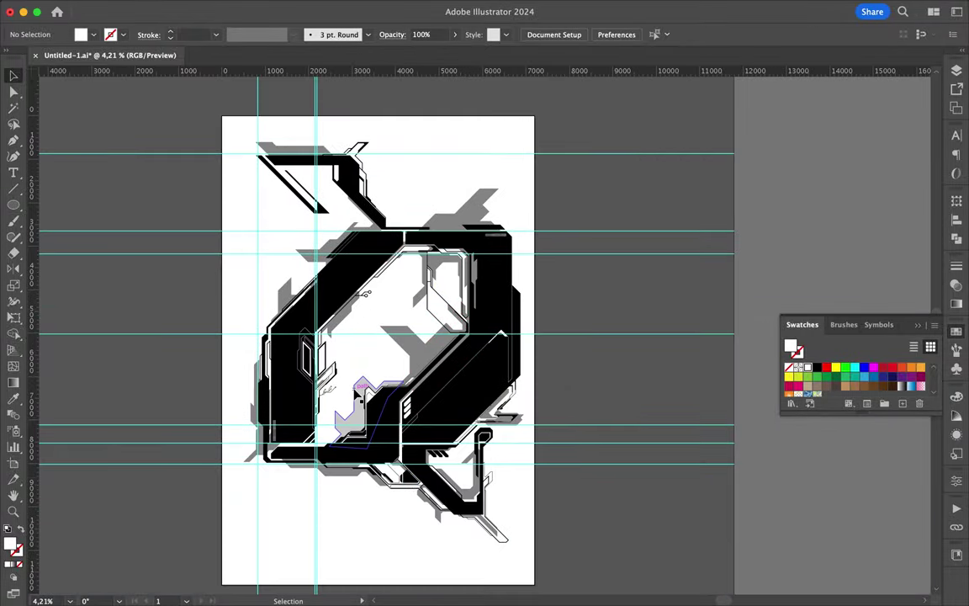
Step: On Layer 2, drag an anchor of the grey shadow shape above the frame's top-right
click(957, 73)
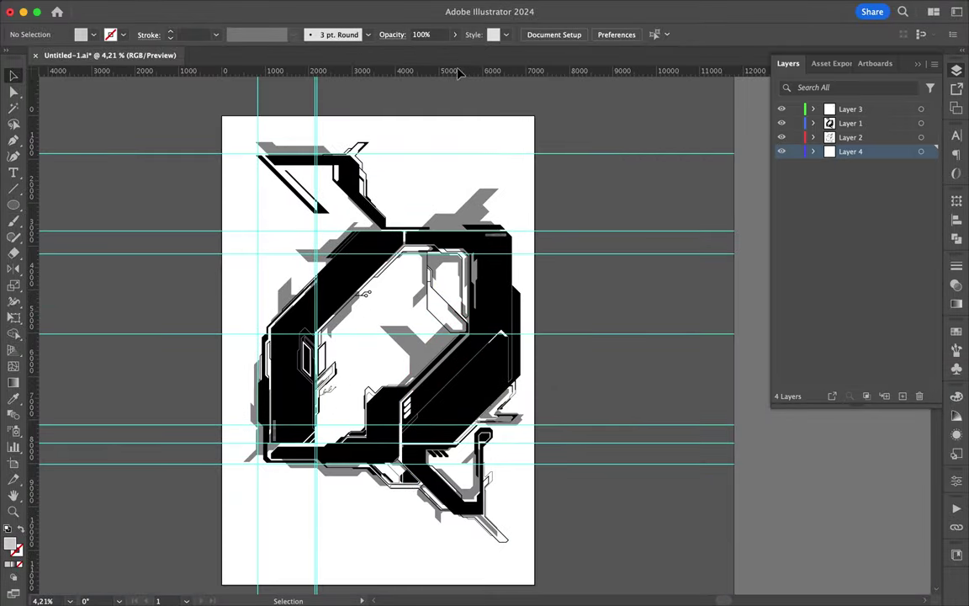
scroll(324, 155, up, 5)
key(a)
click(314, 163)
click(209, 320)
scroll(528, 233, down, 3)
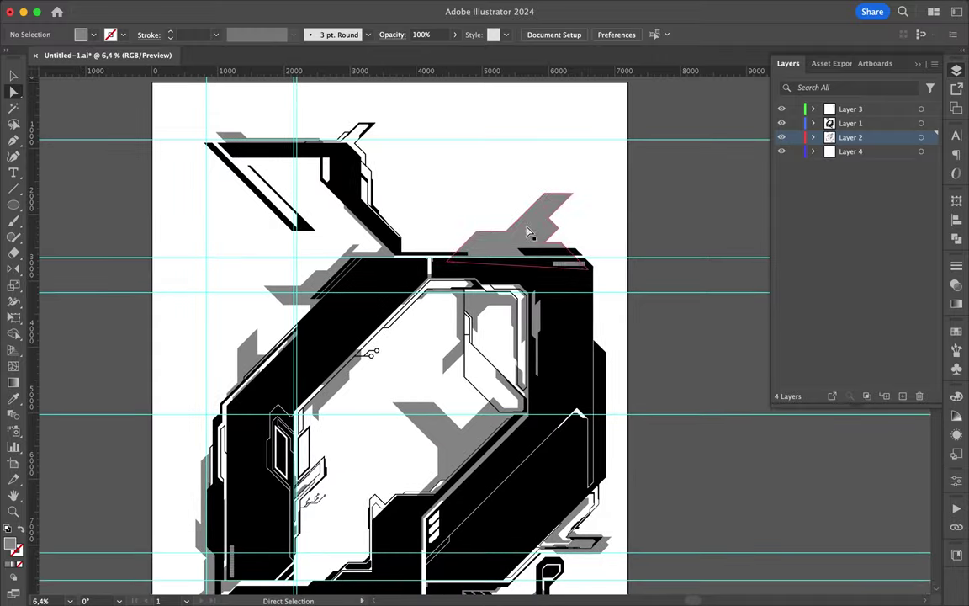
scroll(591, 241, up, 3)
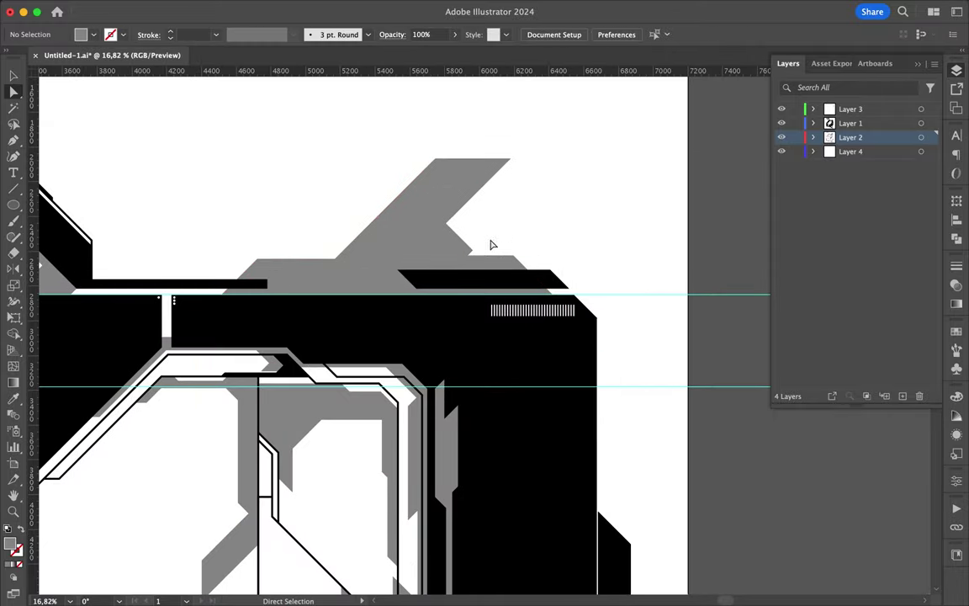
scroll(496, 227, down, 2)
click(360, 263)
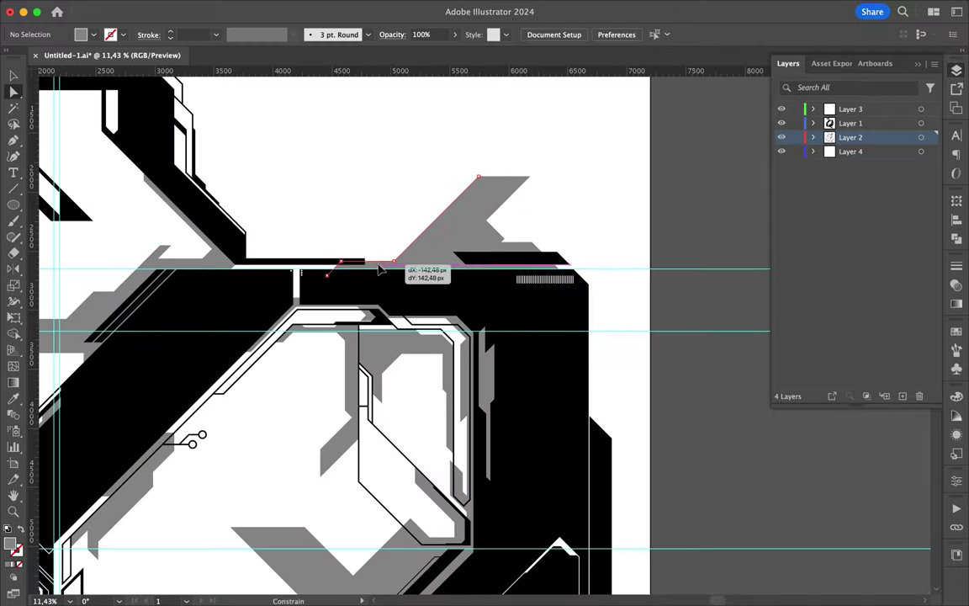
scroll(384, 216, down, 3)
scroll(461, 160, up, 3)
Step: Check the reshaped grey shadow path, deselect it, and view the finished APOLLO 5 poster mockup
key(p)
key(v)
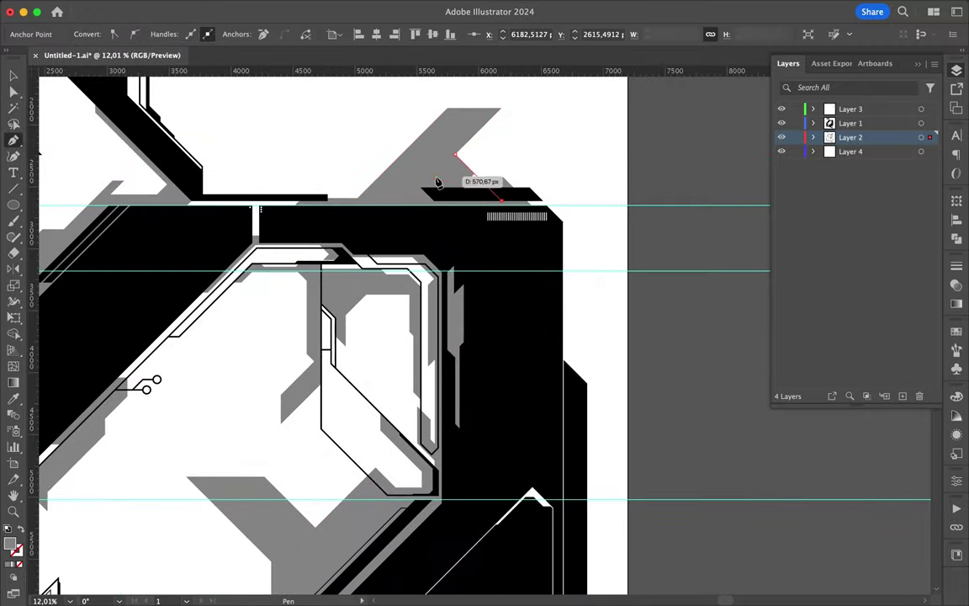
scroll(461, 160, down, 3)
click(514, 147)
scroll(479, 158, up, 3)
click(613, 160)
scroll(613, 160, down, 1)
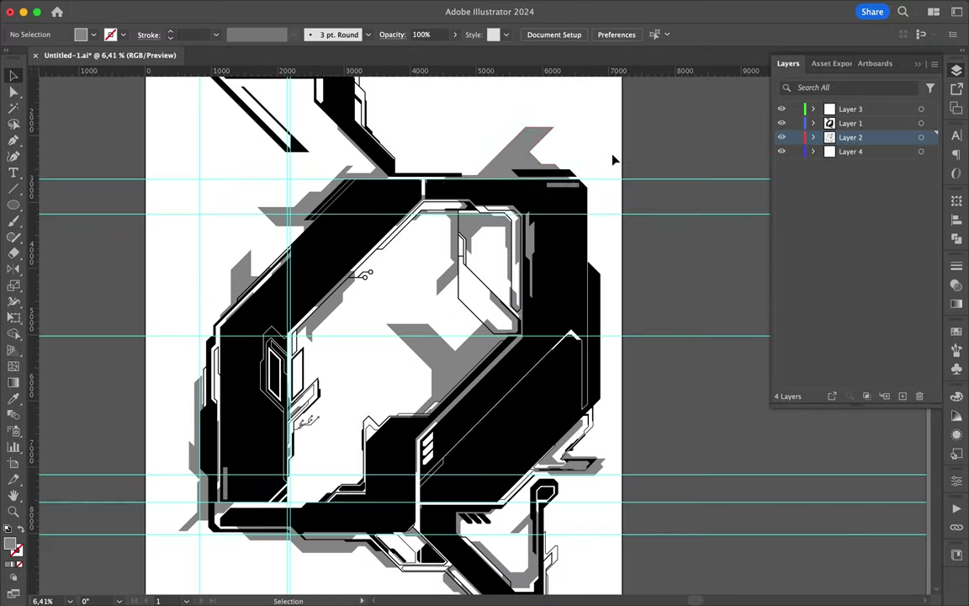
scroll(438, 360, down, 1)
scroll(368, 378, down, 1)
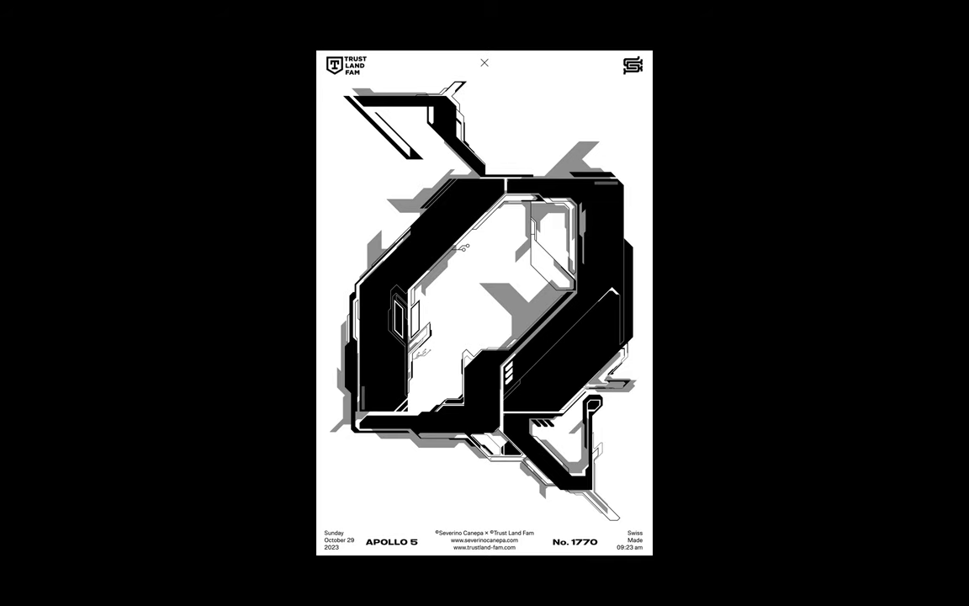